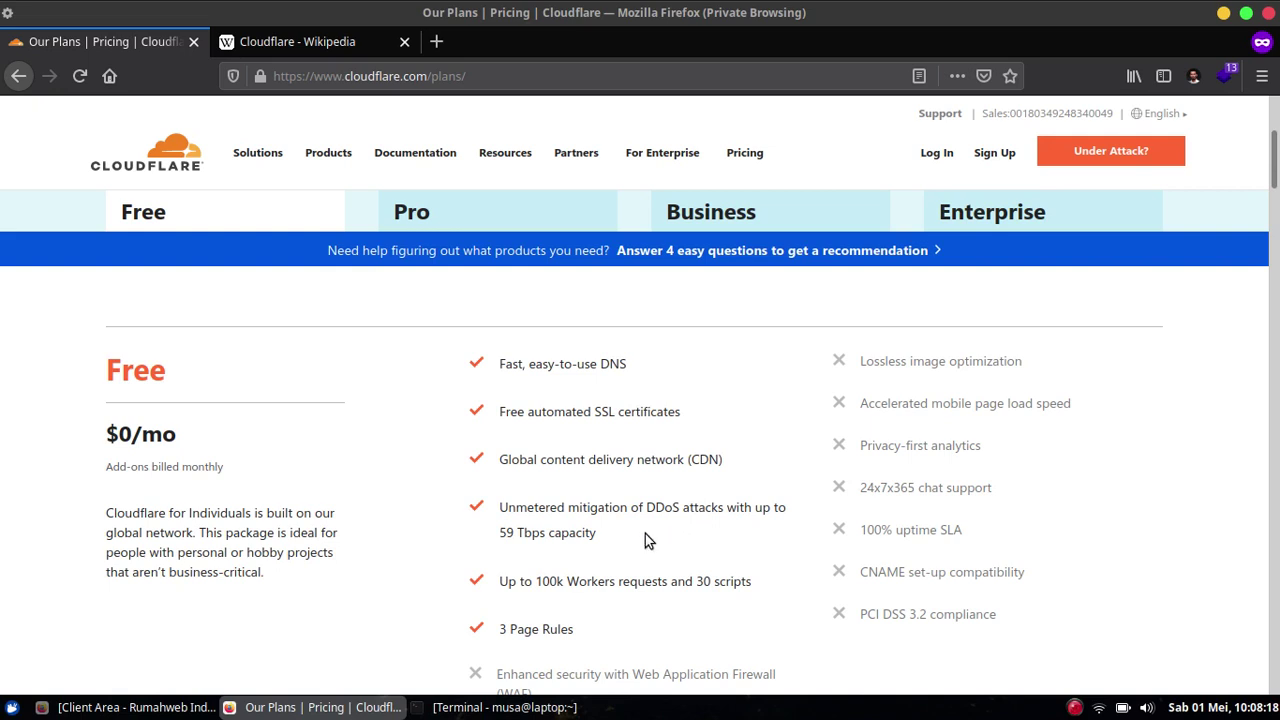
Compare the features and prices of Cloudflare's Pro, Business, Enterprise and Free plans
click(537, 211)
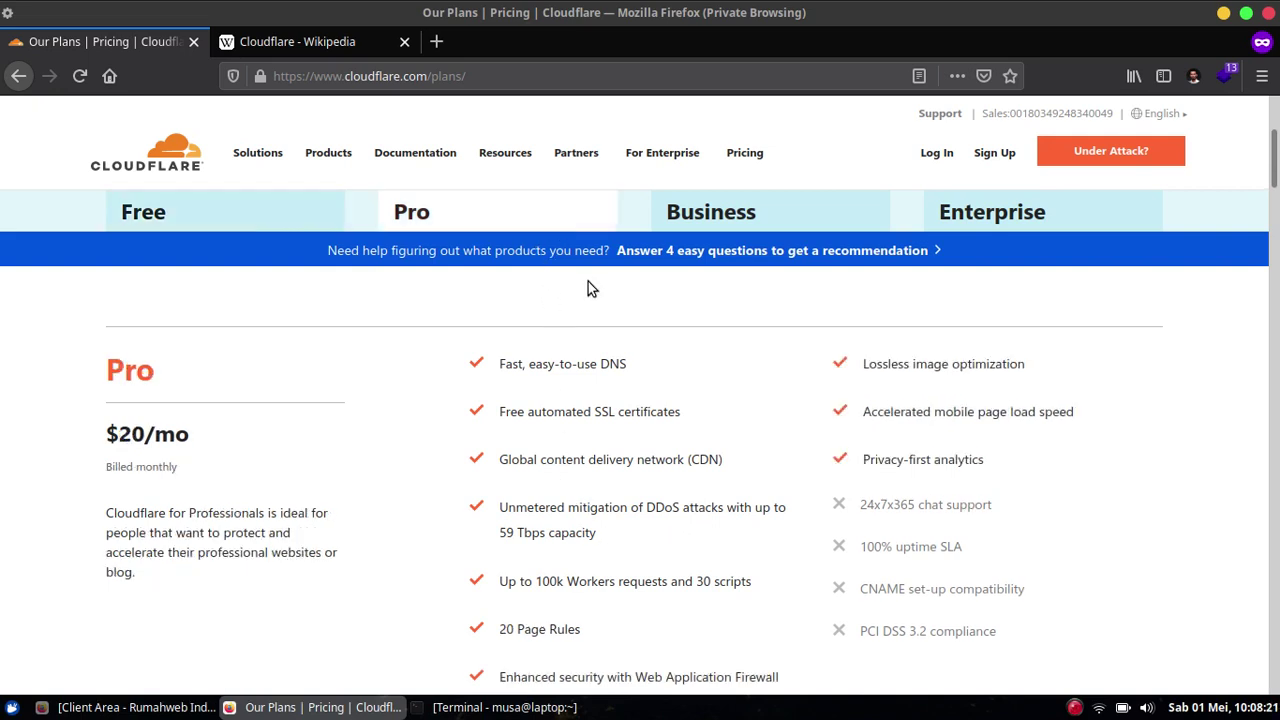
click(756, 217)
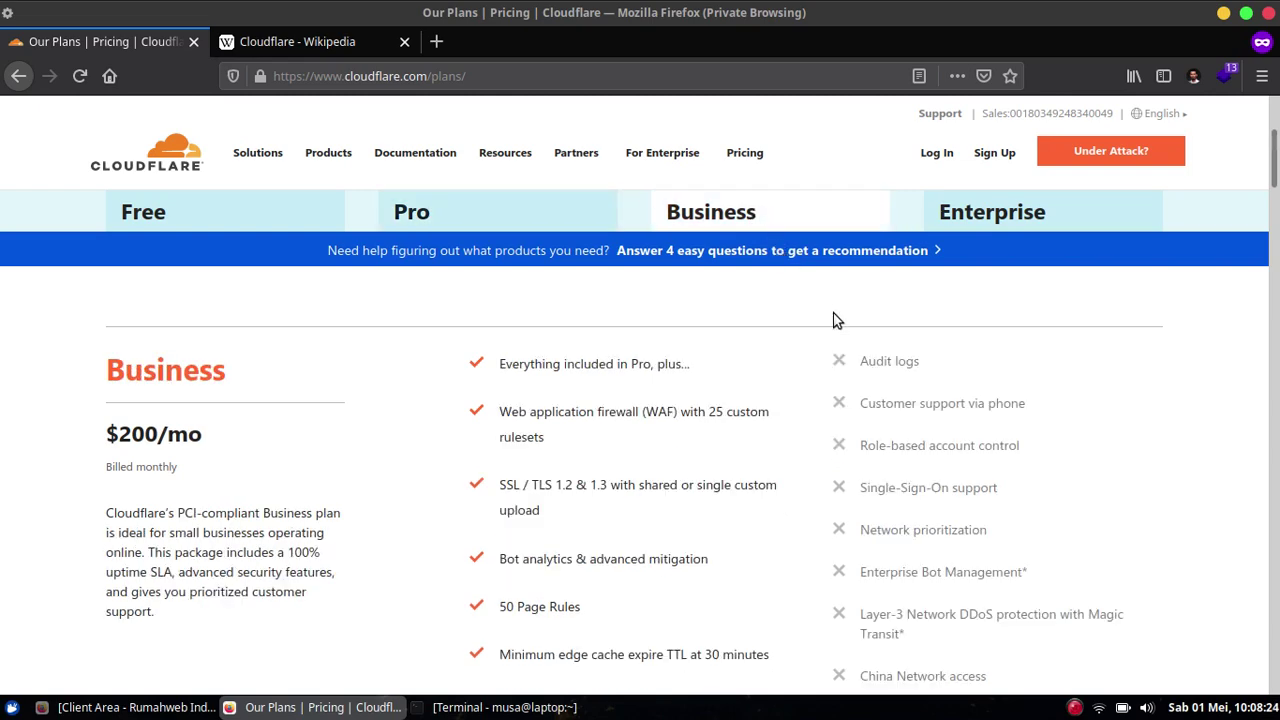
click(977, 225)
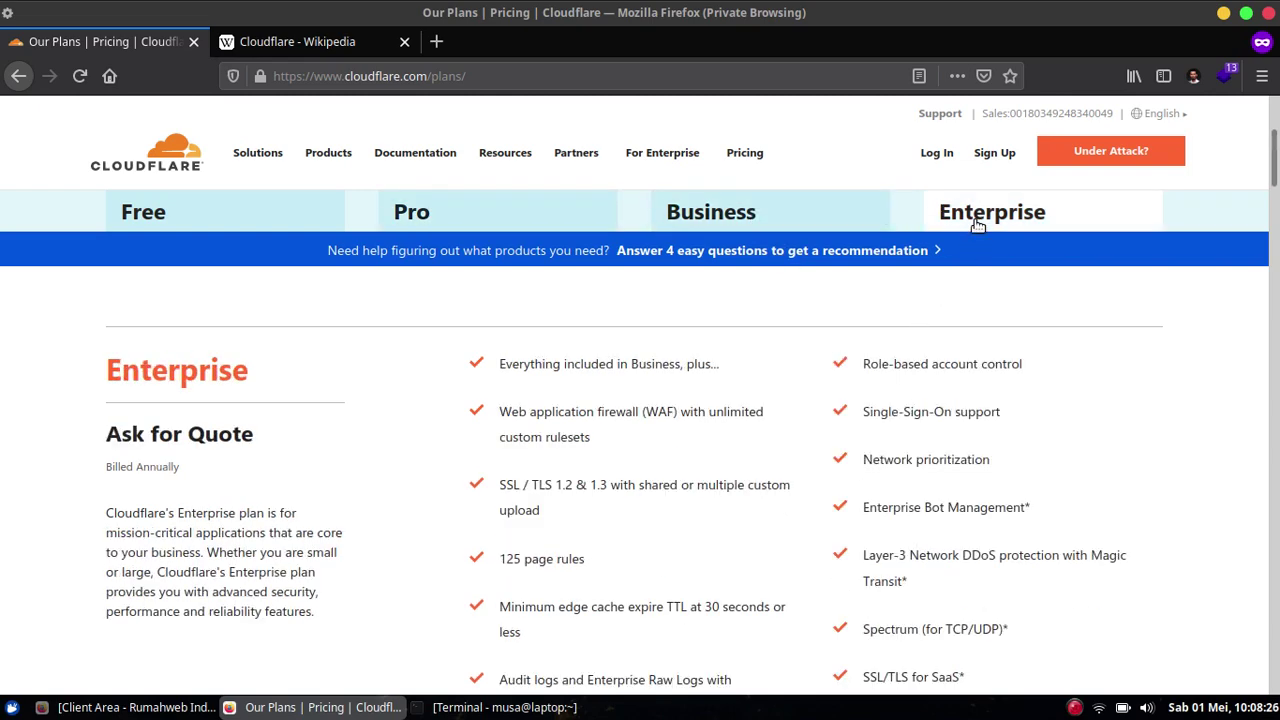
click(249, 214)
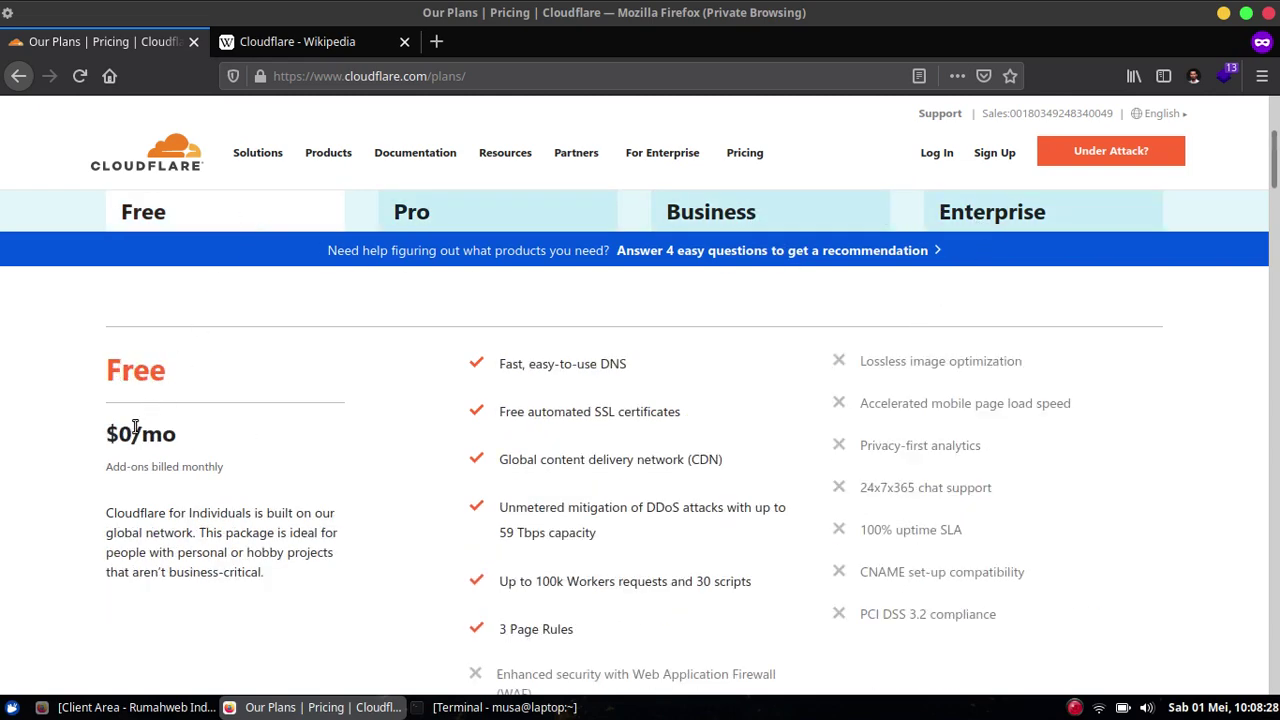
scroll(78, 494, up, 3)
scroll(72, 506, up, 1)
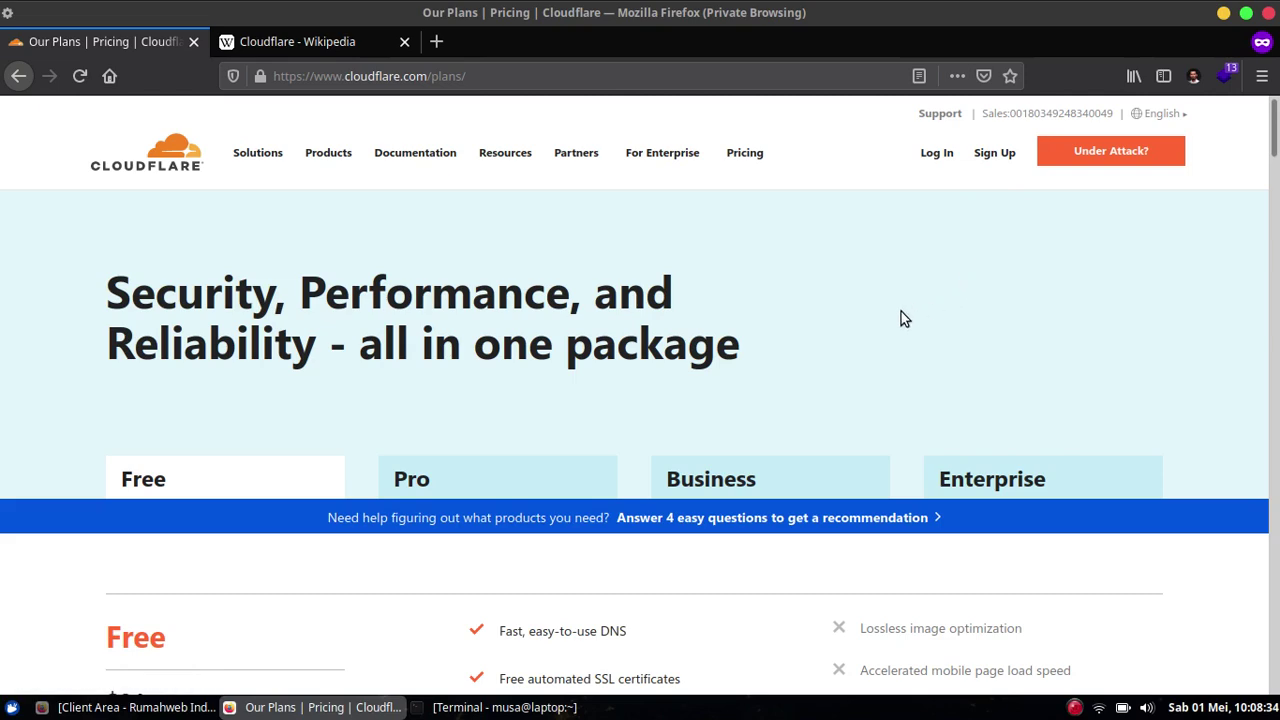
Switch to the Cloudflare dashboard and add the site musaamin.my.id
click(137, 707)
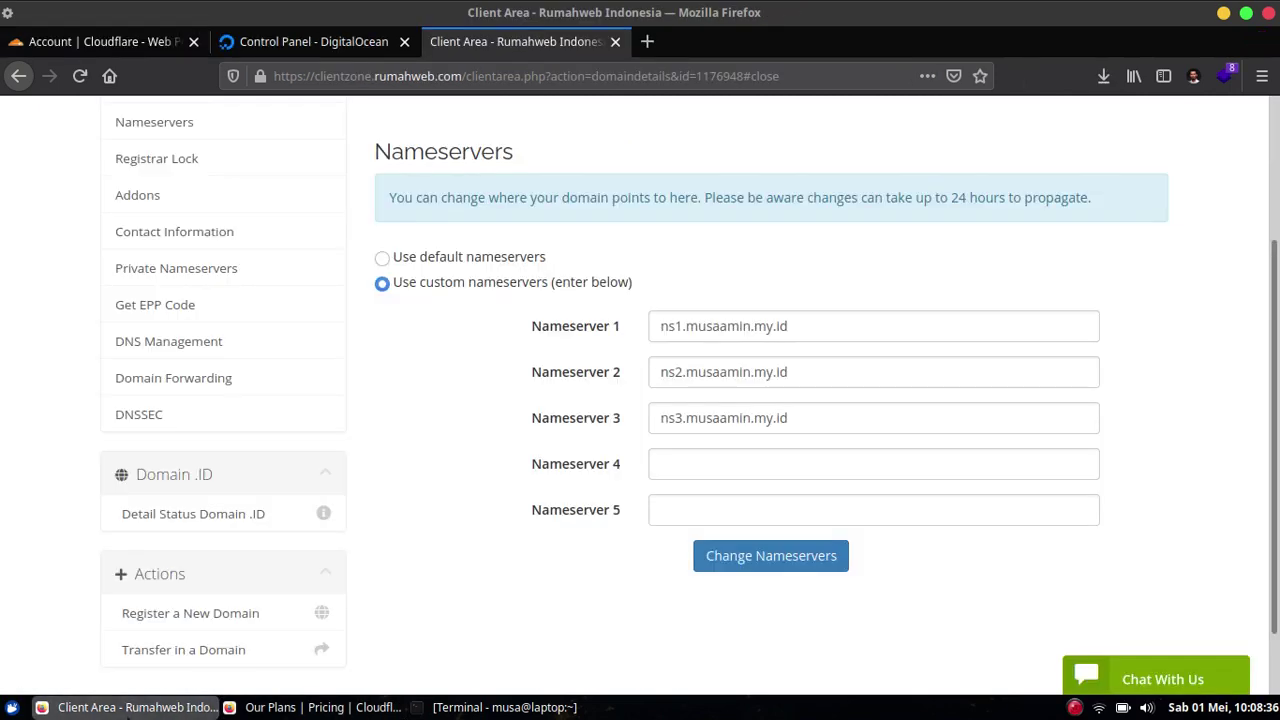
click(148, 41)
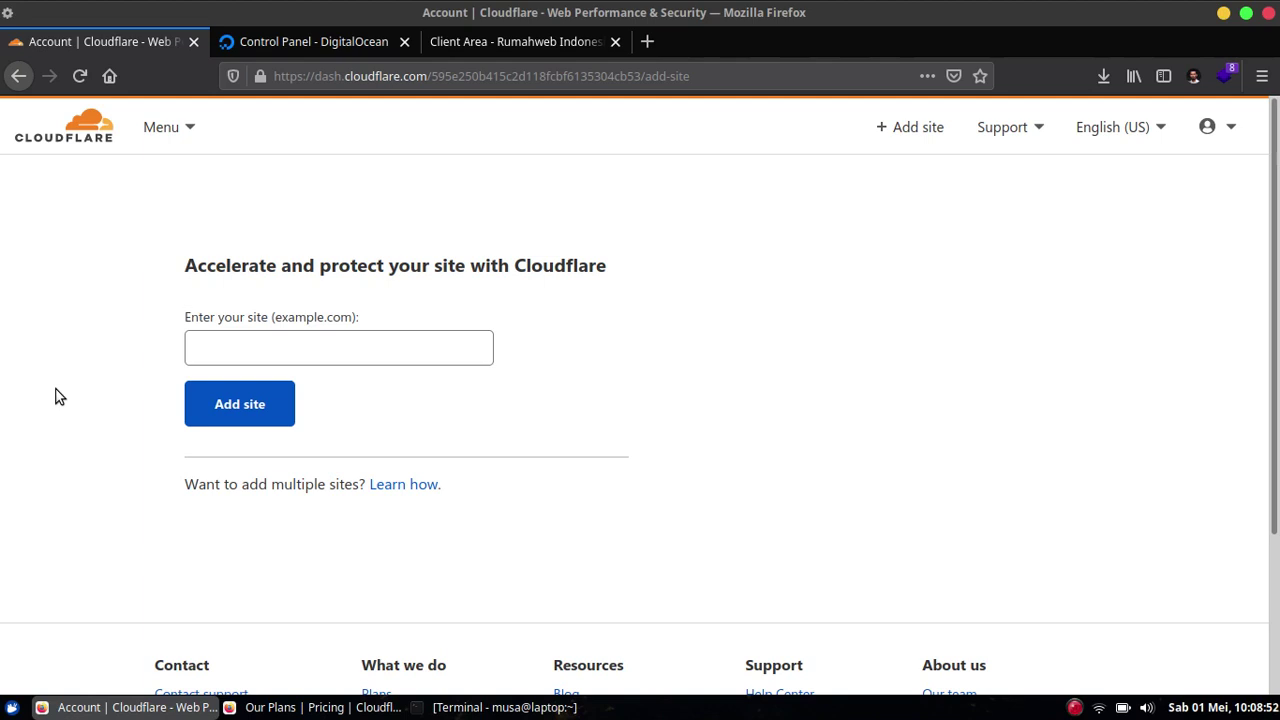
click(345, 344)
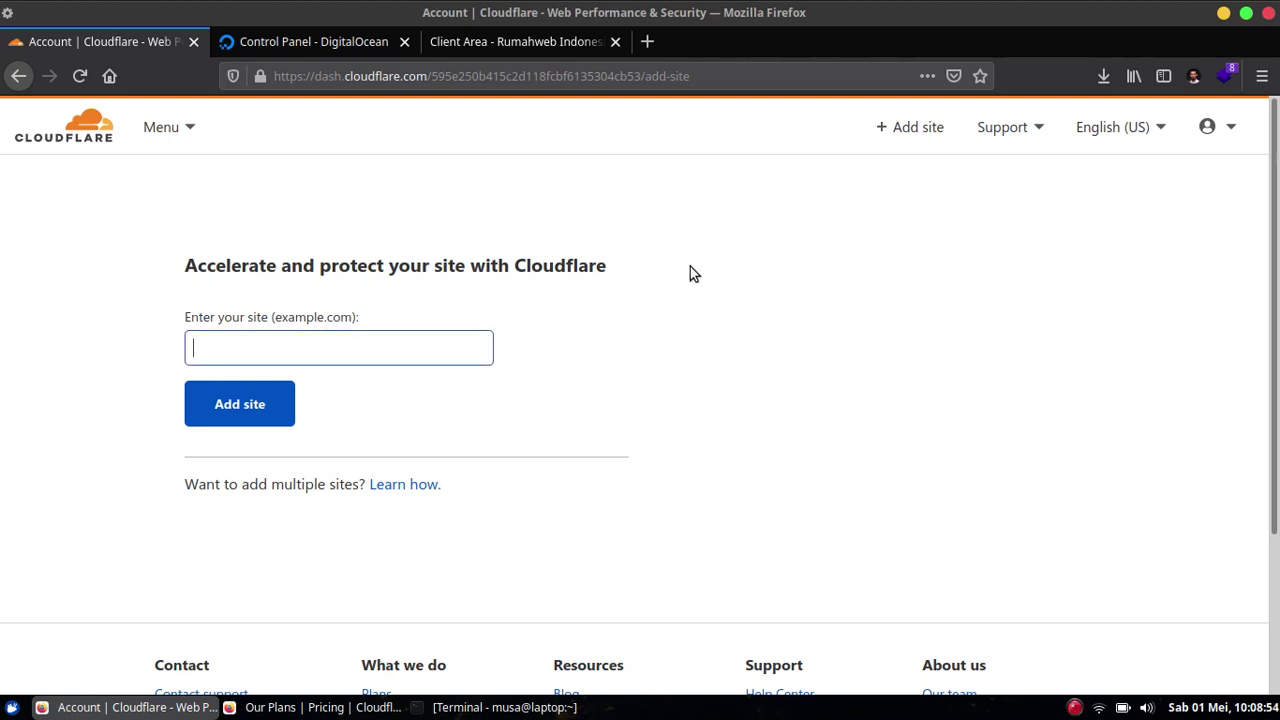
text(musaamin.my.id)
click(264, 421)
click(263, 421)
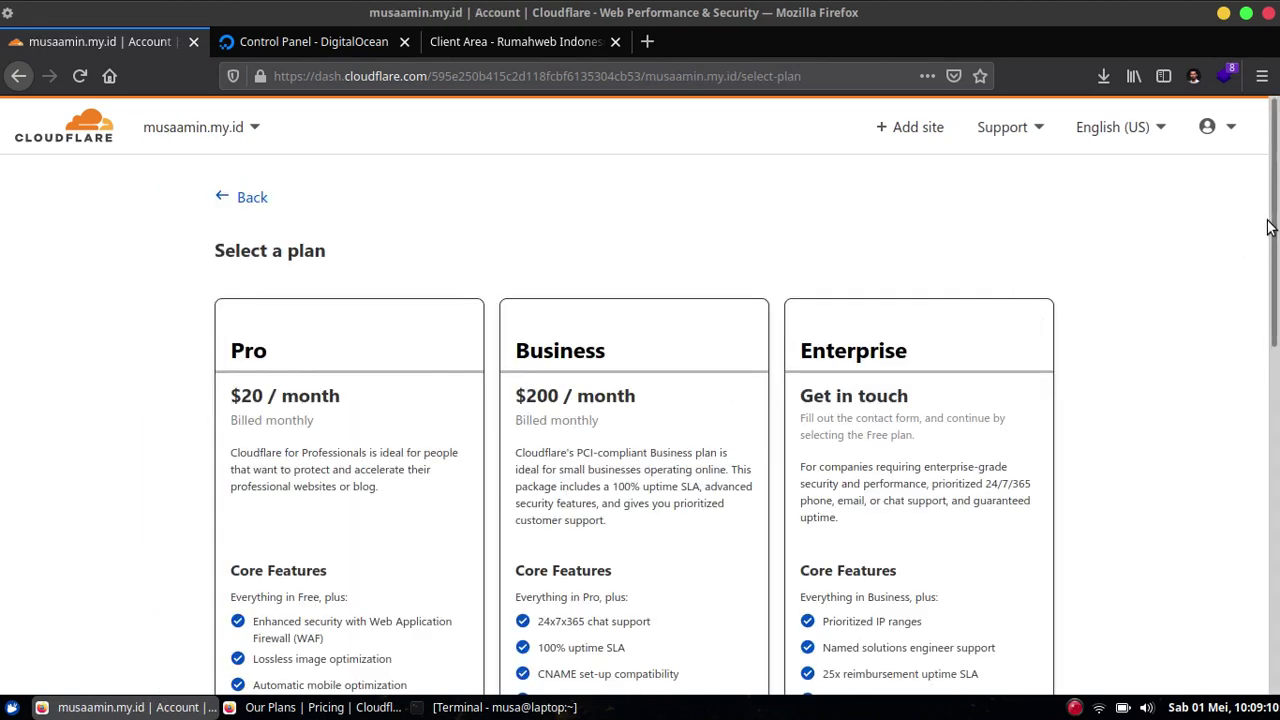
Choose the Free $0 plan for the site and continue to the DNS record review
scroll(1277, 220, down, 1)
drag(1277, 220, 1277, 481)
click(316, 302)
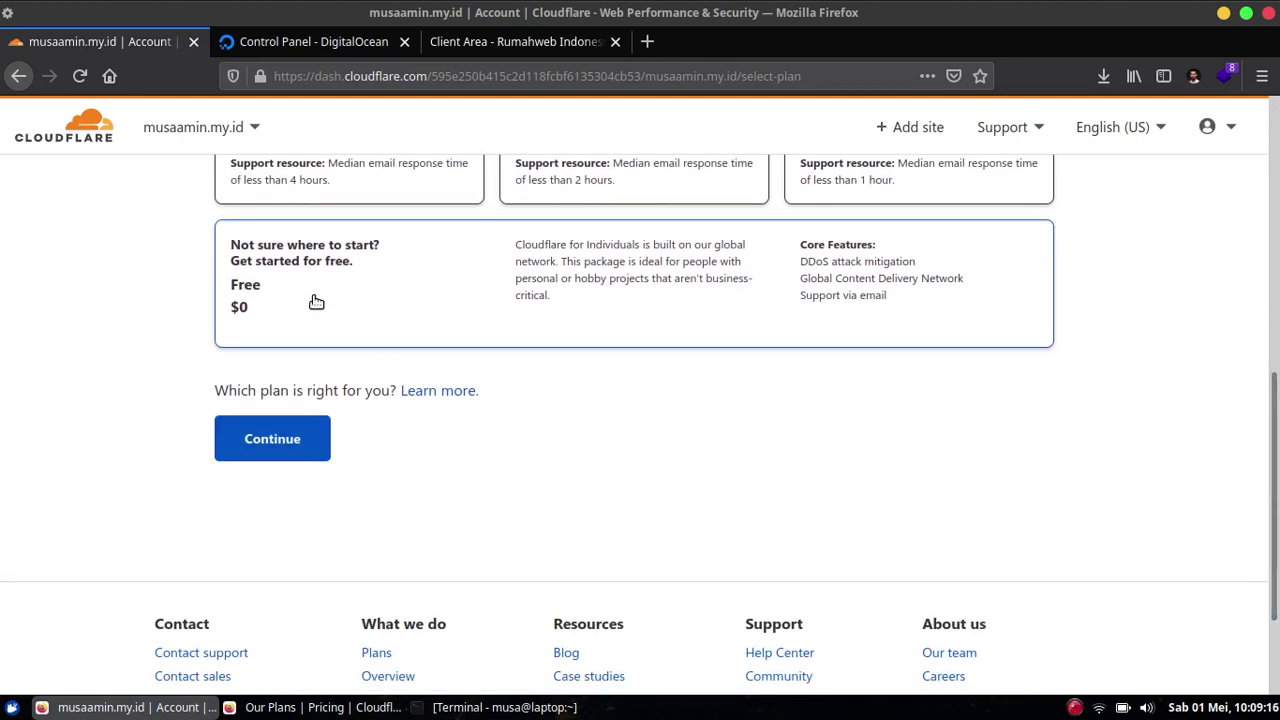
click(300, 457)
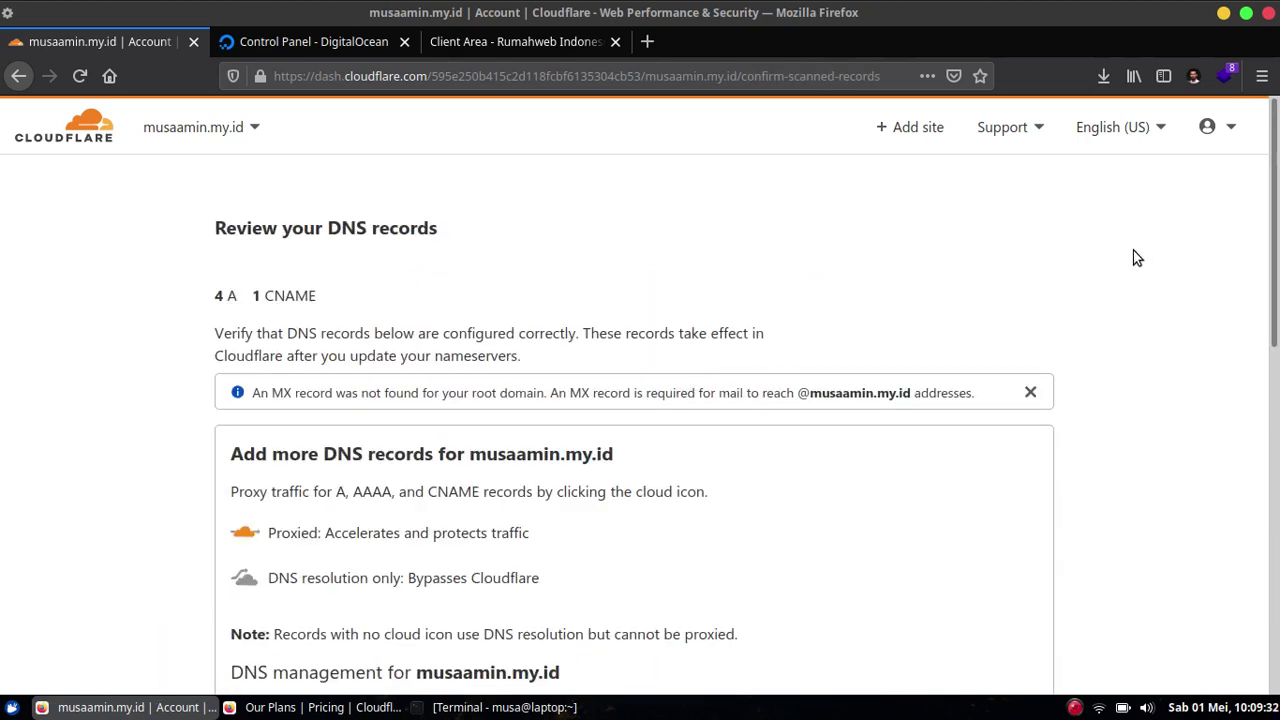
Delete the ns3, ns2 and ns1 A records from the scanned DNS records
drag(1276, 197, 1276, 401)
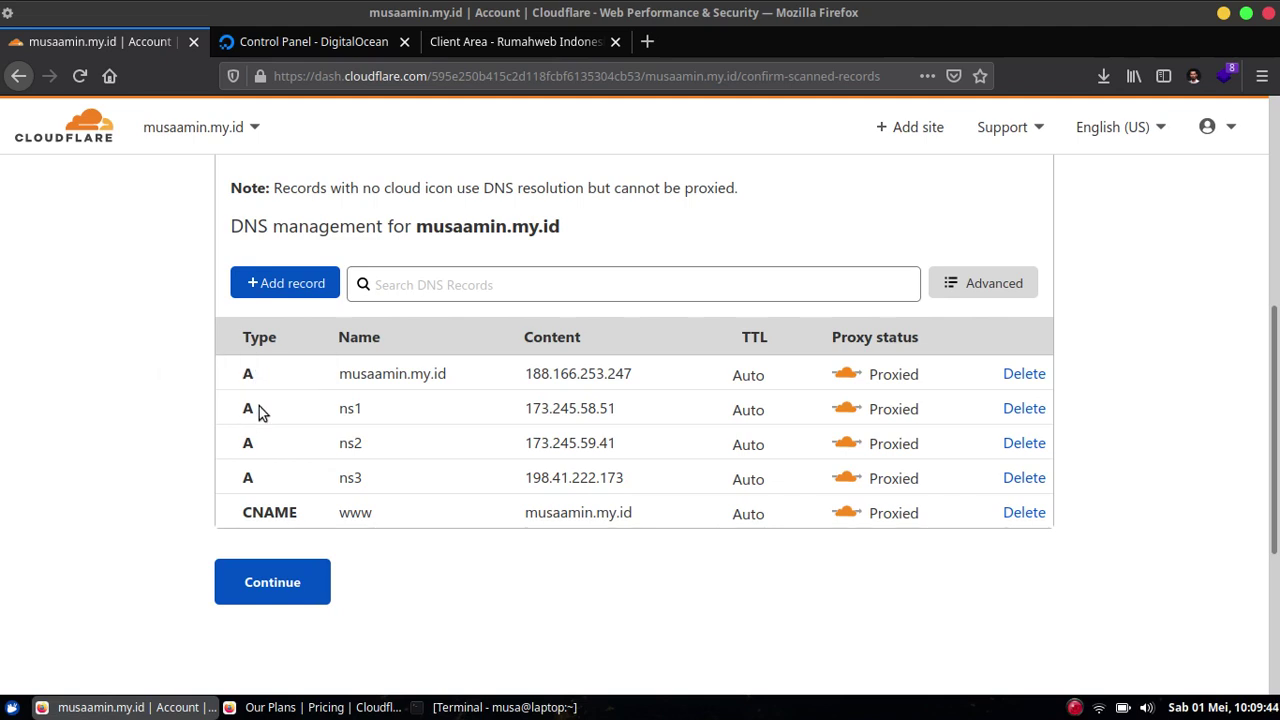
click(359, 488)
click(1026, 482)
click(988, 490)
click(1020, 446)
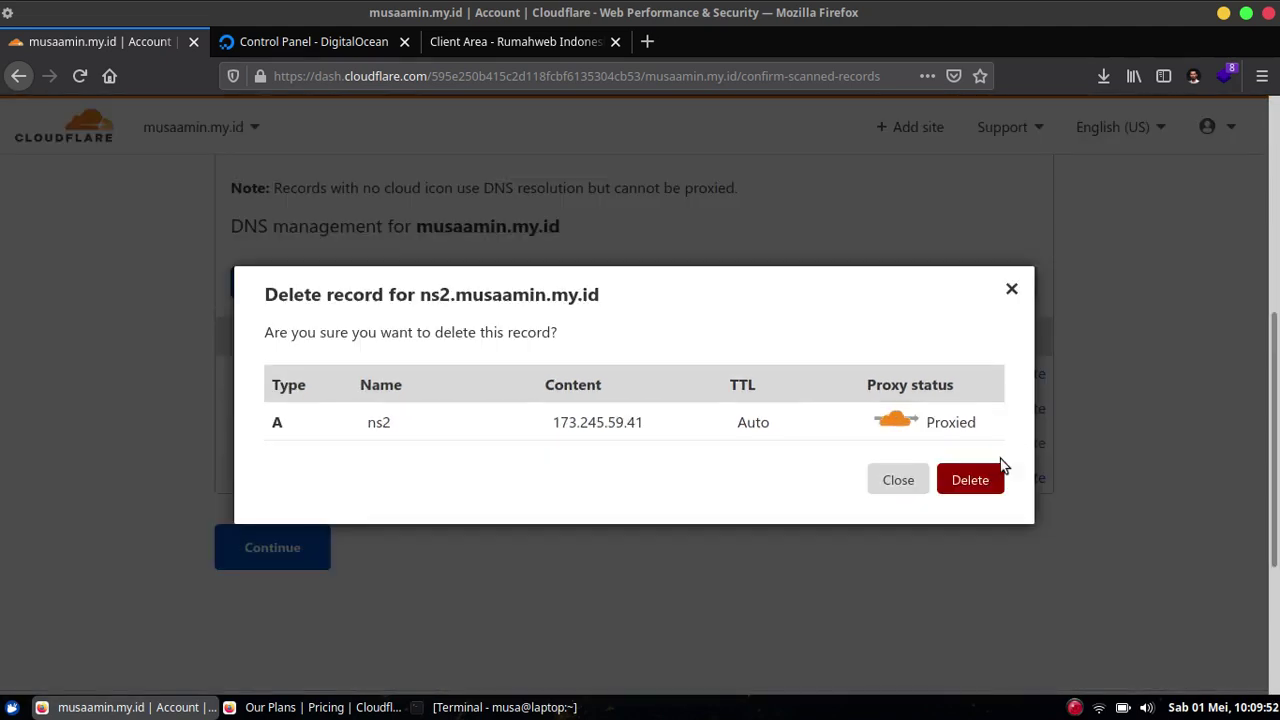
click(995, 478)
click(1030, 412)
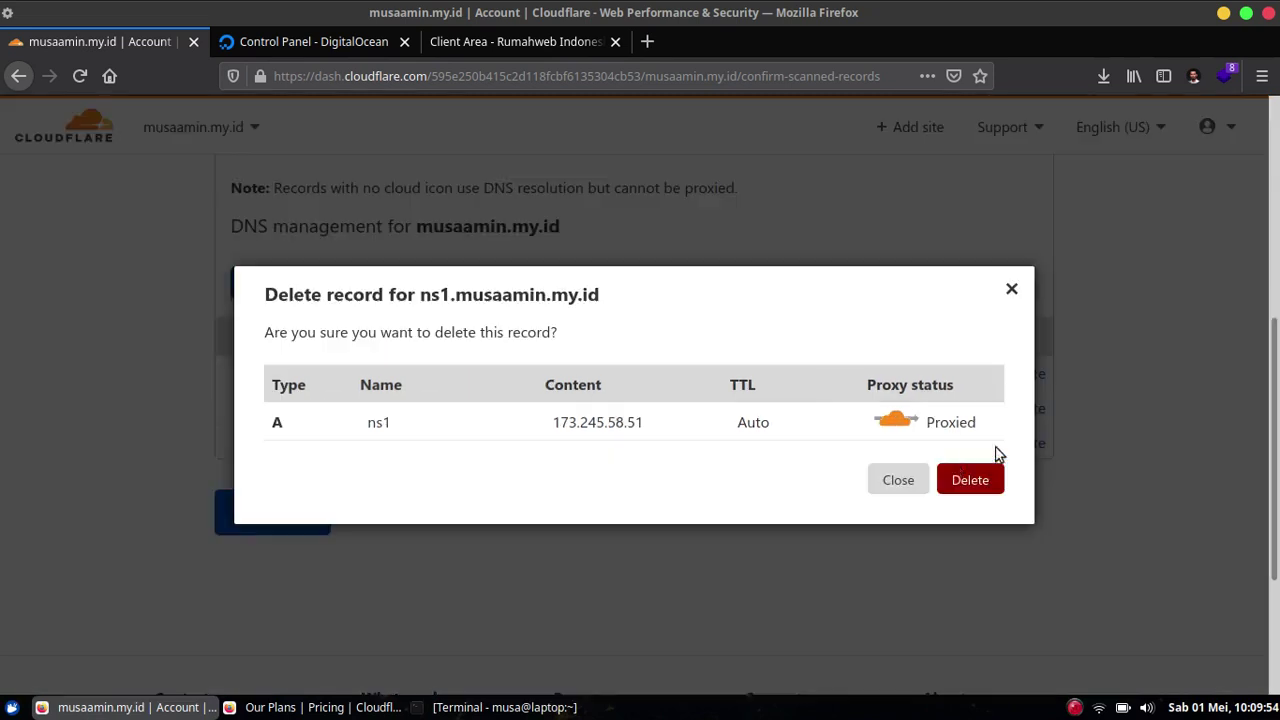
click(970, 480)
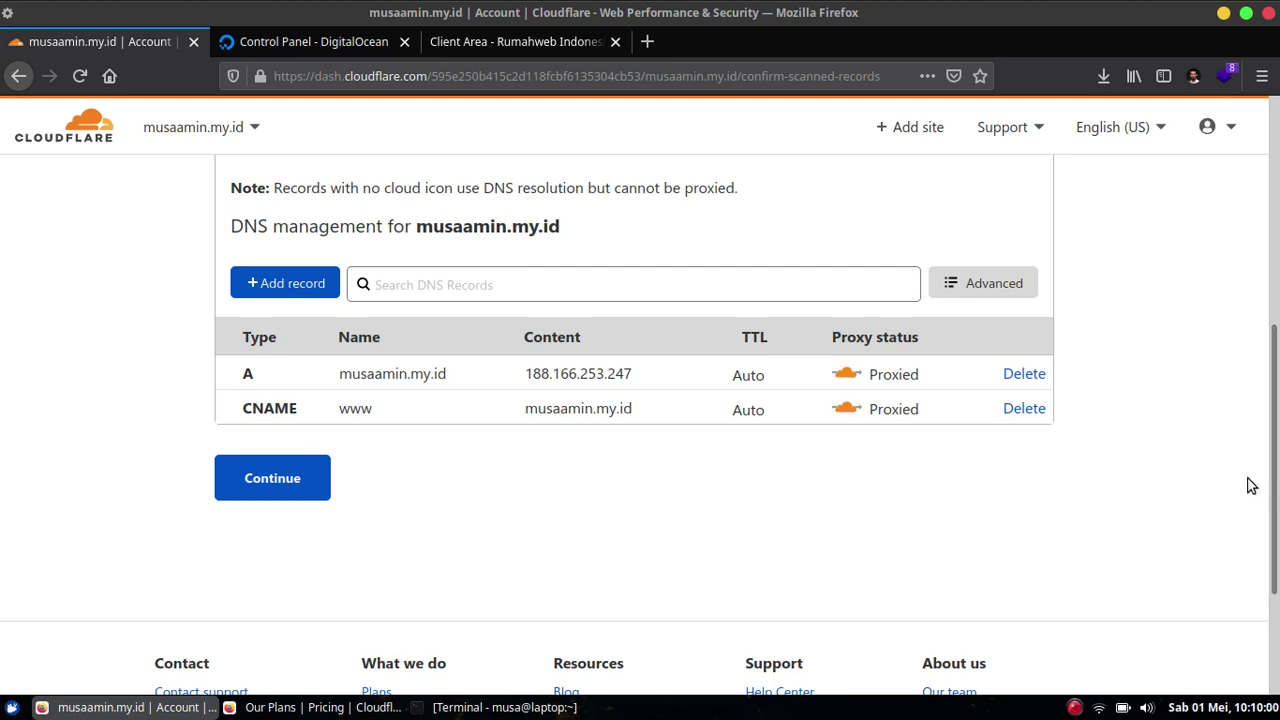
Review the remaining DNS records and their proxy settings, and continue to the nameserver instructions
drag(1277, 486, 1257, 471)
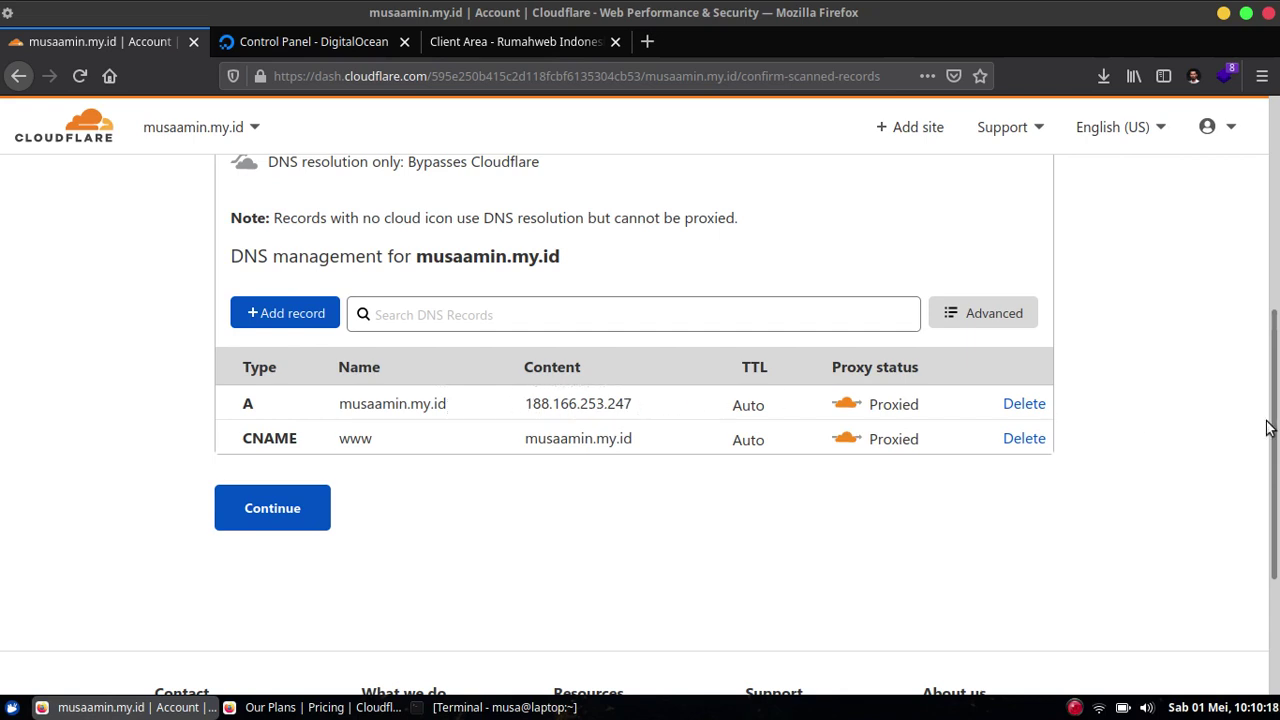
scroll(1233, 416, up, 3)
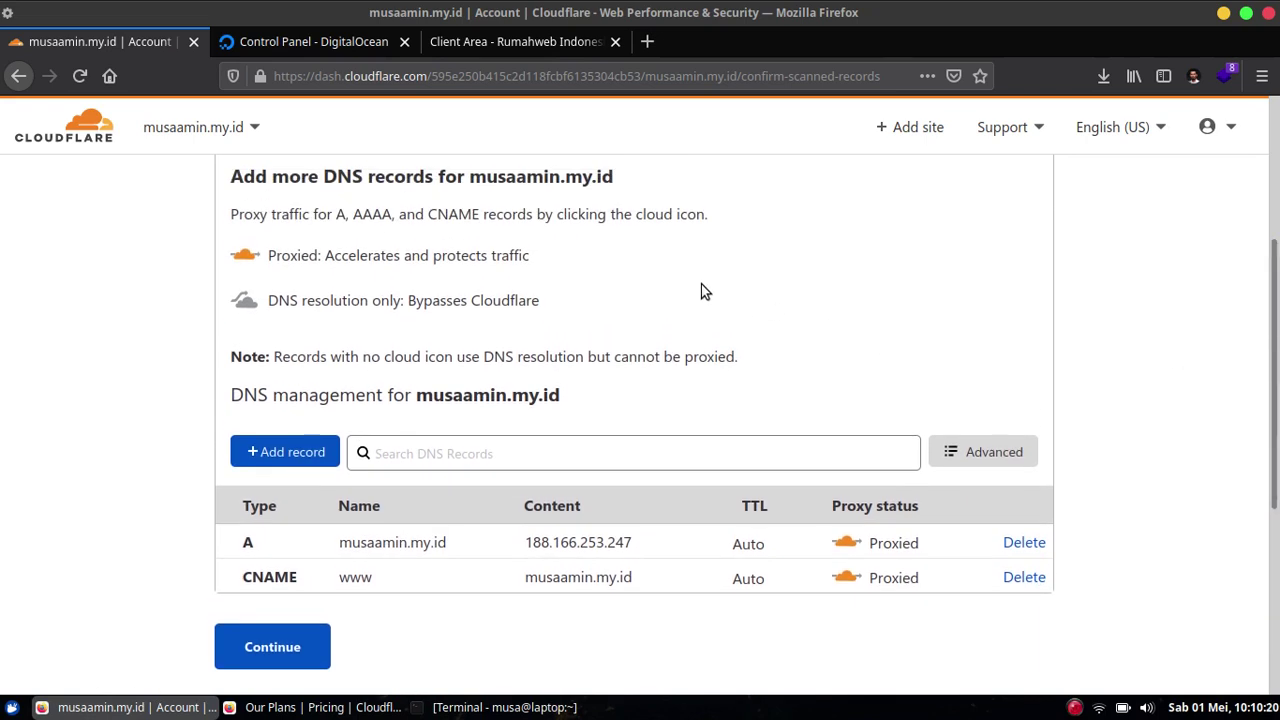
scroll(672, 335, down, 3)
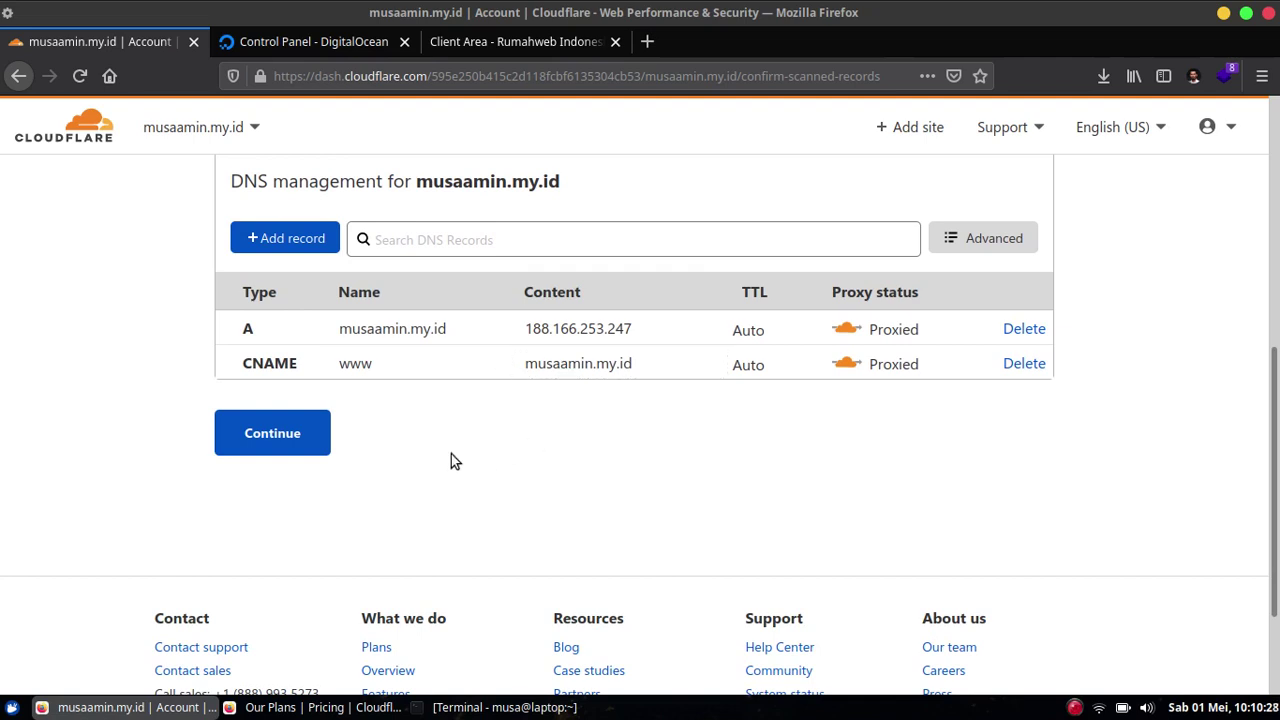
click(316, 452)
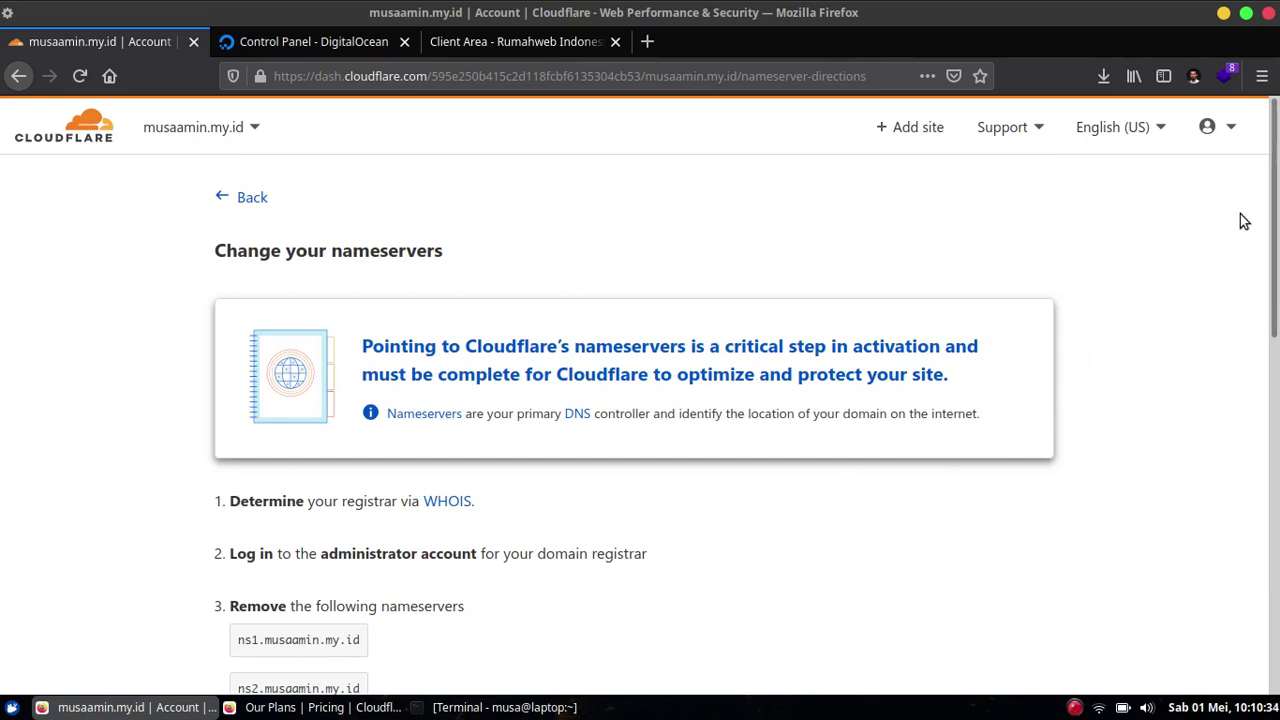
Read which nameservers to remove and add, and check them against the domain's nameserver settings at Rumahweb
scroll(1277, 286, down, 4)
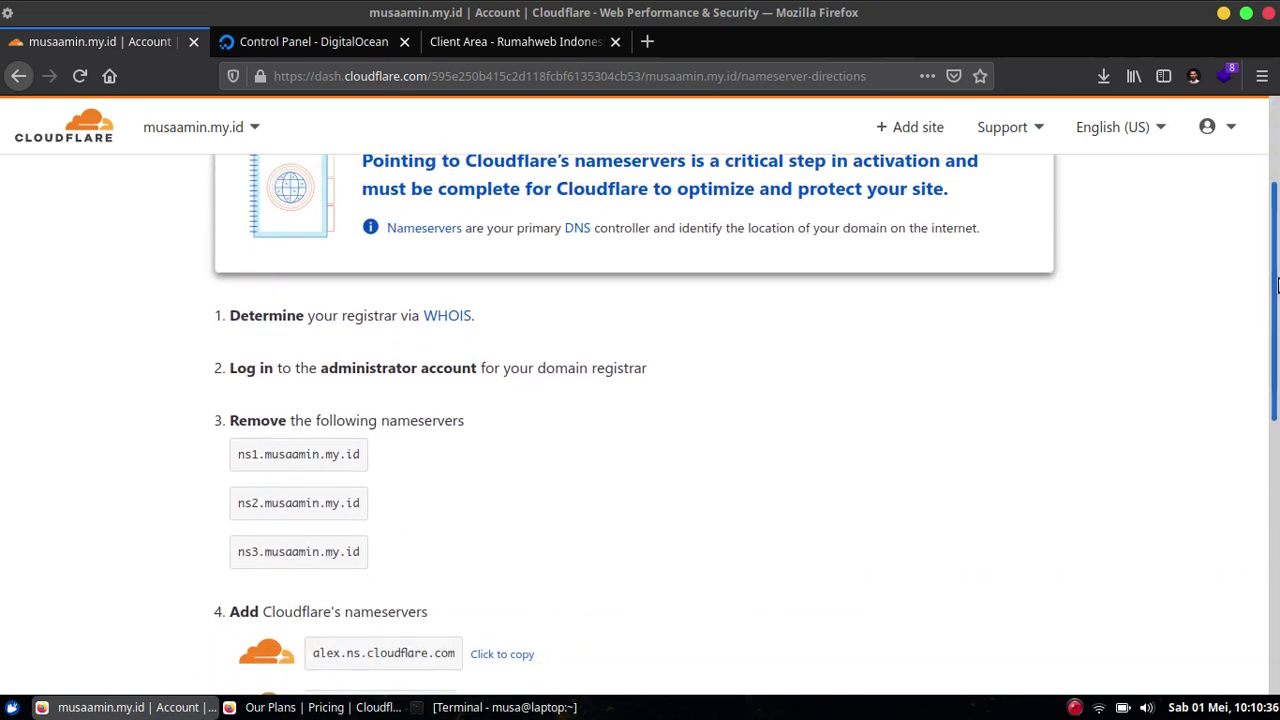
scroll(1277, 358, down, 4)
scroll(1277, 358, up, 3)
drag(1275, 310, 1275, 262)
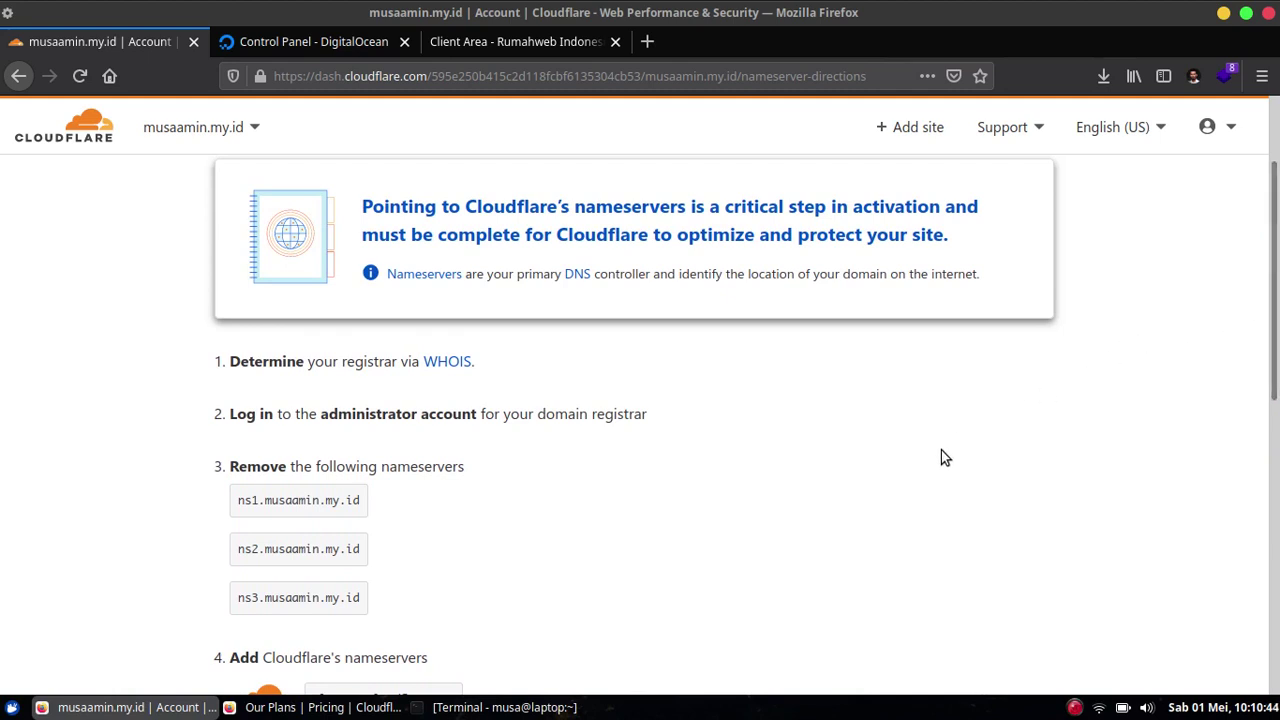
scroll(941, 451, down, 3)
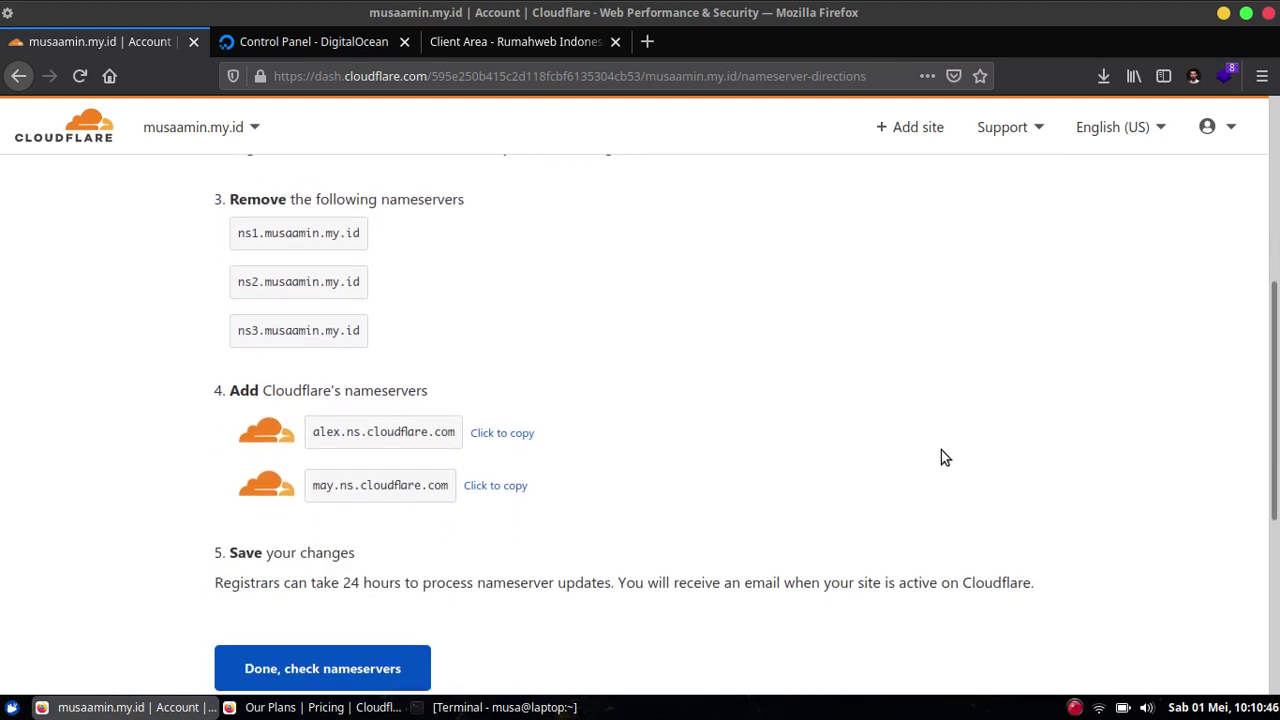
scroll(941, 457, down, 1)
scroll(941, 457, up, 1)
click(518, 43)
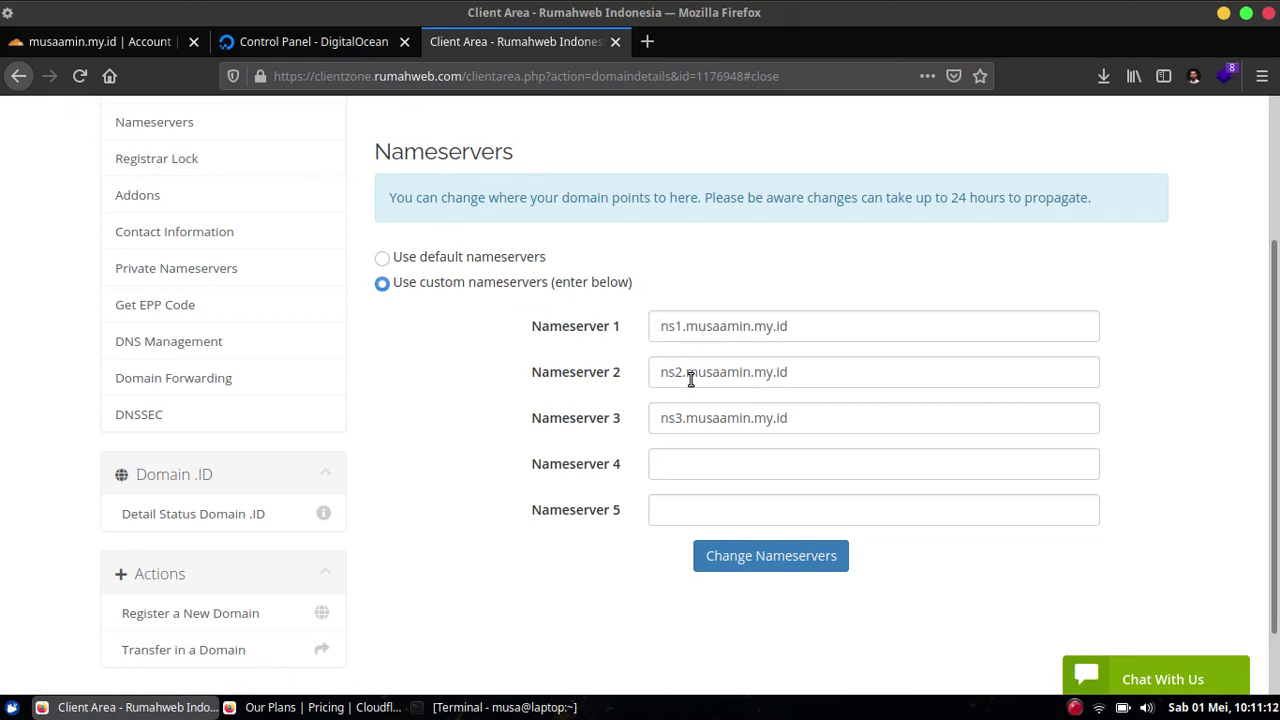
click(131, 47)
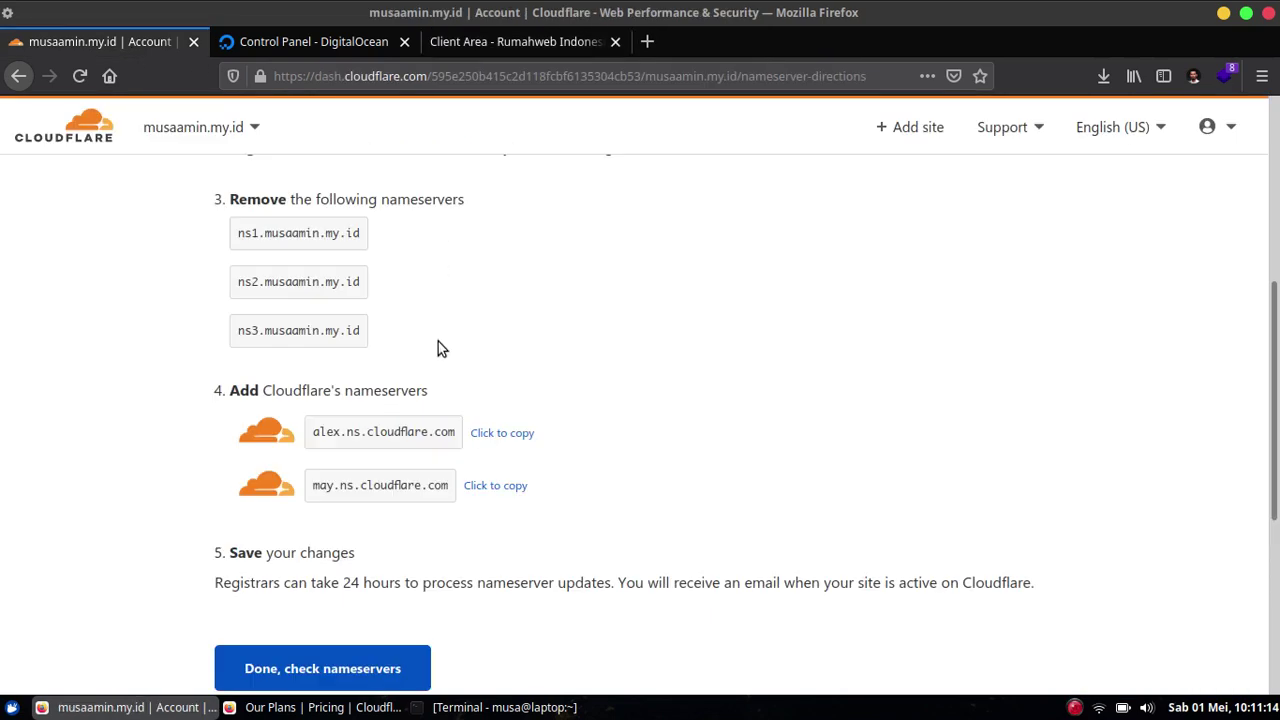
Copy Cloudflare's first nameserver and replace Nameserver 1 in the Rumahweb client area with alex.ns.cloudflare.com
click(486, 434)
click(484, 45)
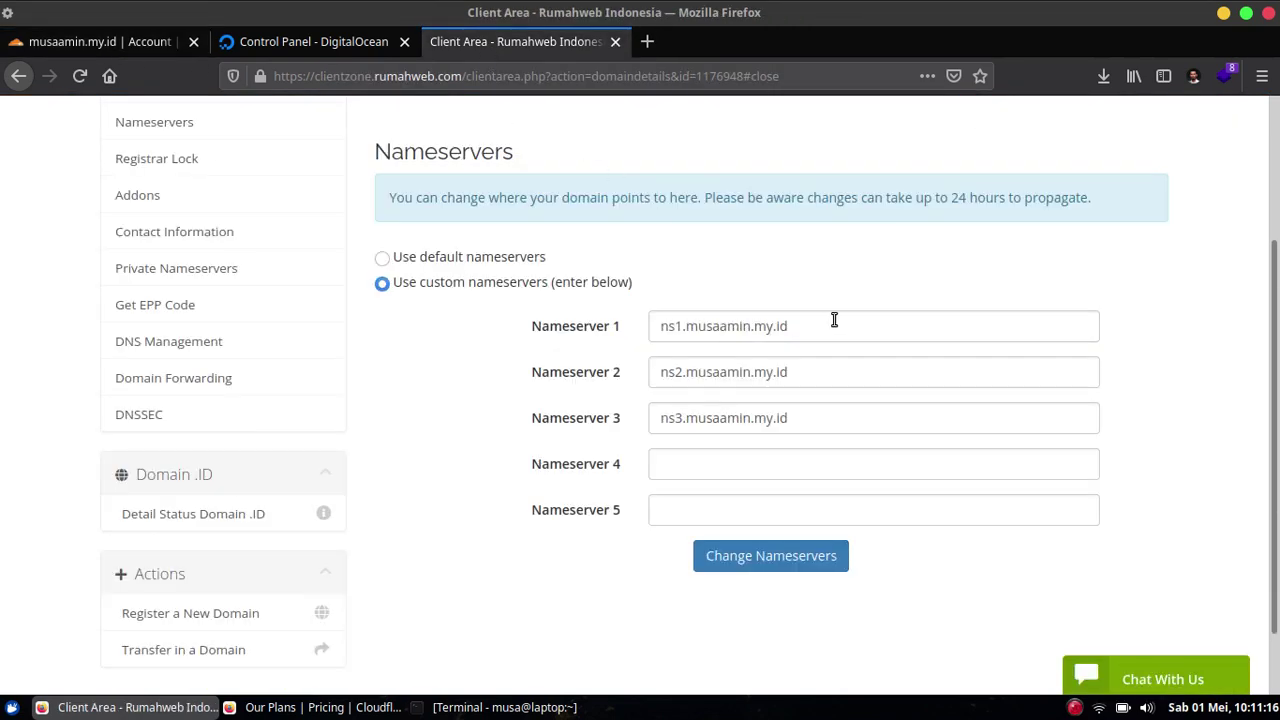
click(933, 322)
key(ctrl+v)
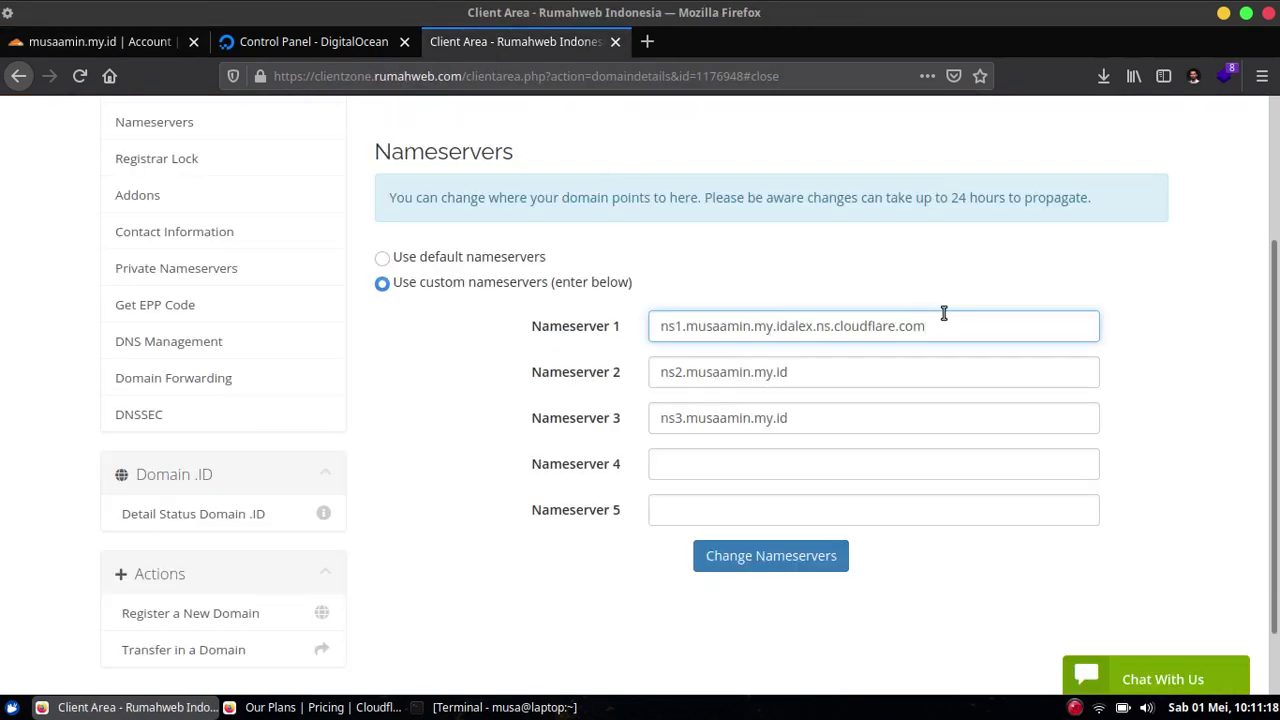
key(ctrl+a)
key(ctrl+v)
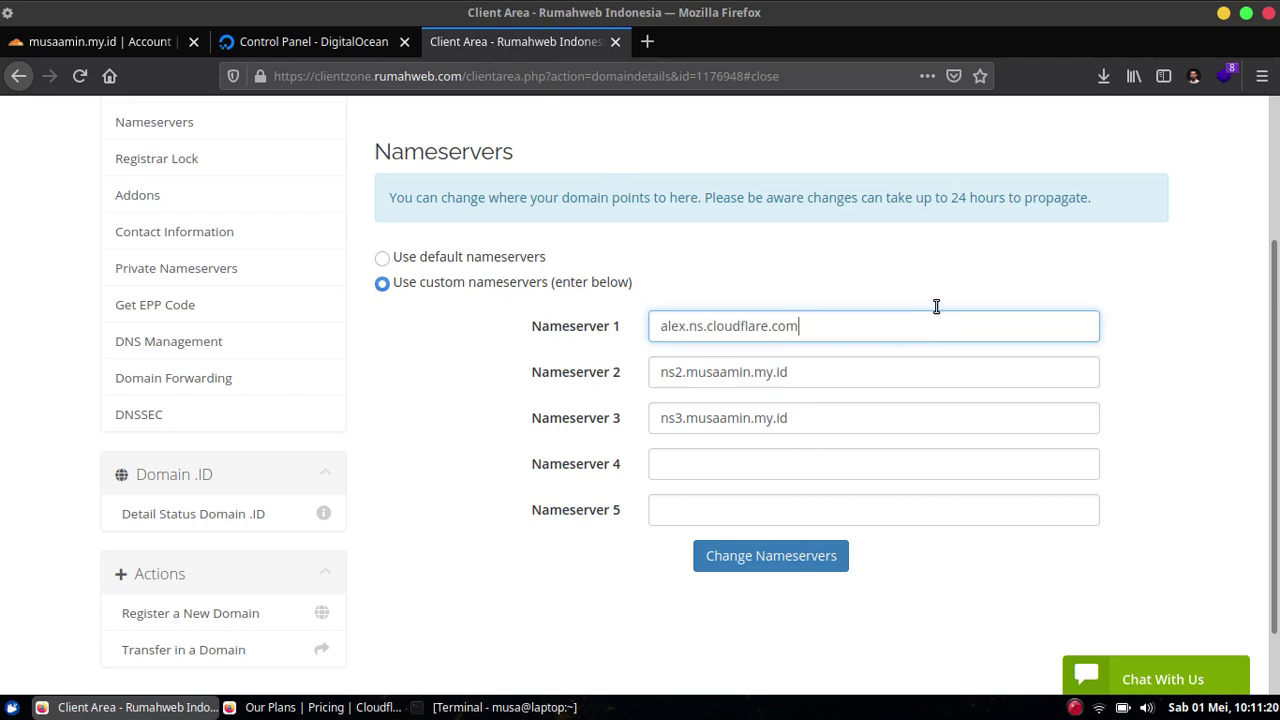
Copy Cloudflare's second nameserver and replace Nameserver 2 in the Rumahweb client area with may.ns.cloudflare.com
click(135, 48)
click(495, 485)
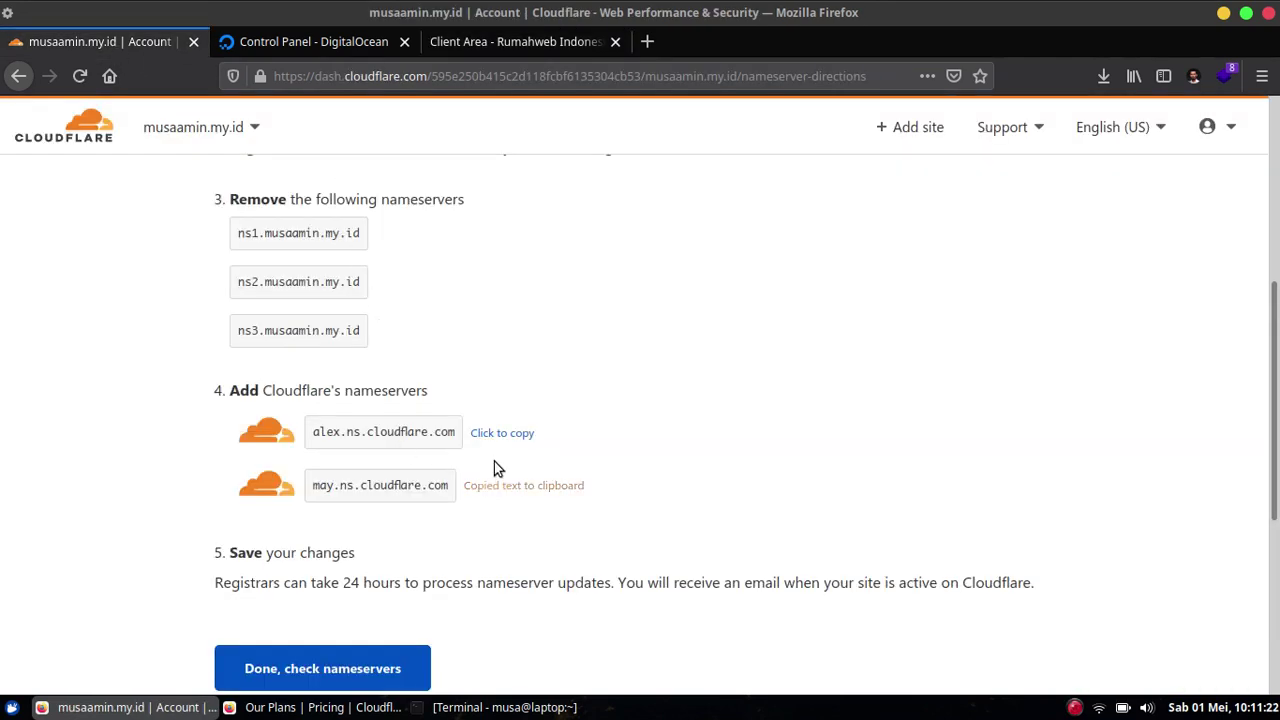
click(515, 41)
click(831, 366)
key(ctrl+a)
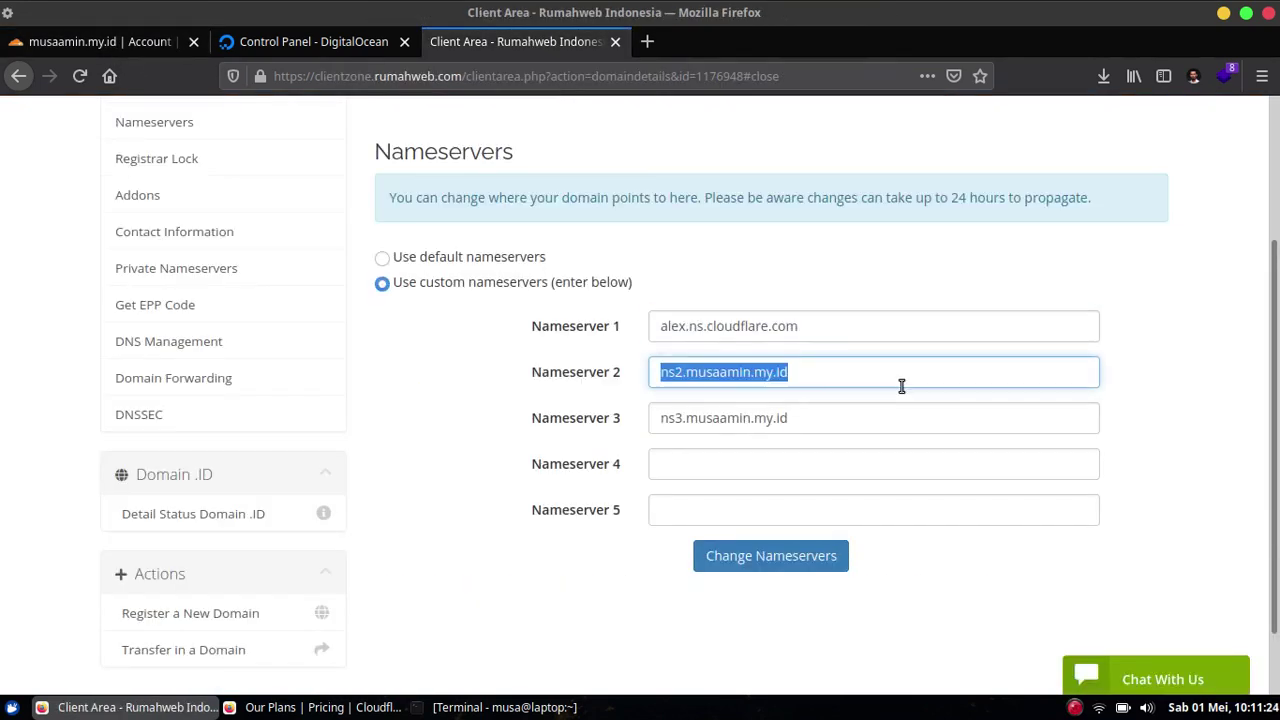
key(ctrl+v)
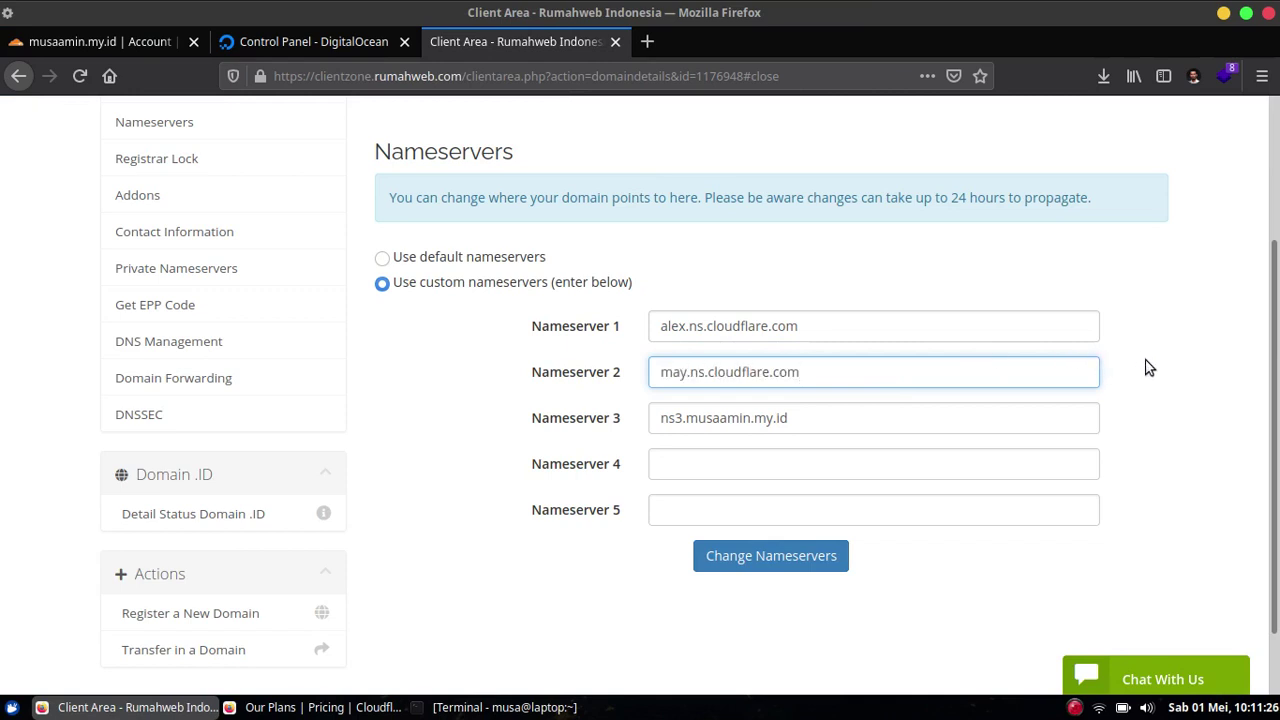
Clear the Nameserver 3 entry and try to submit the nameserver change
key(Tab)
key(BackSpace)
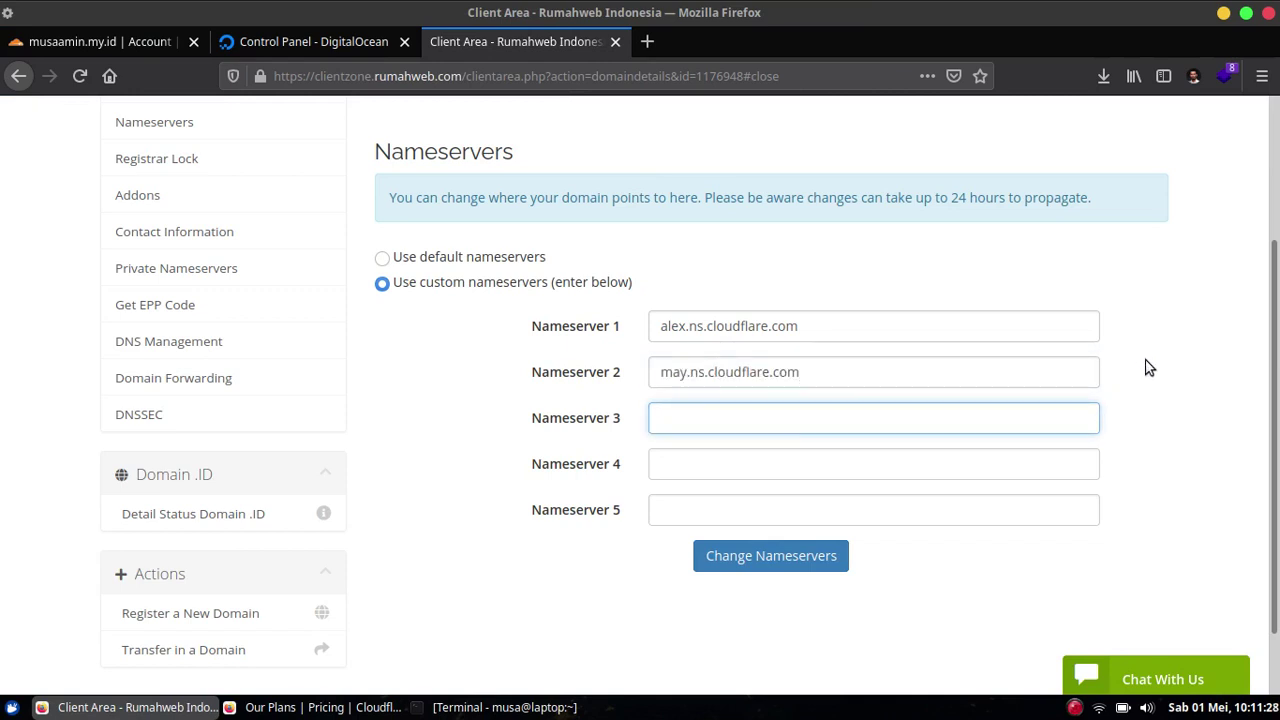
click(1148, 368)
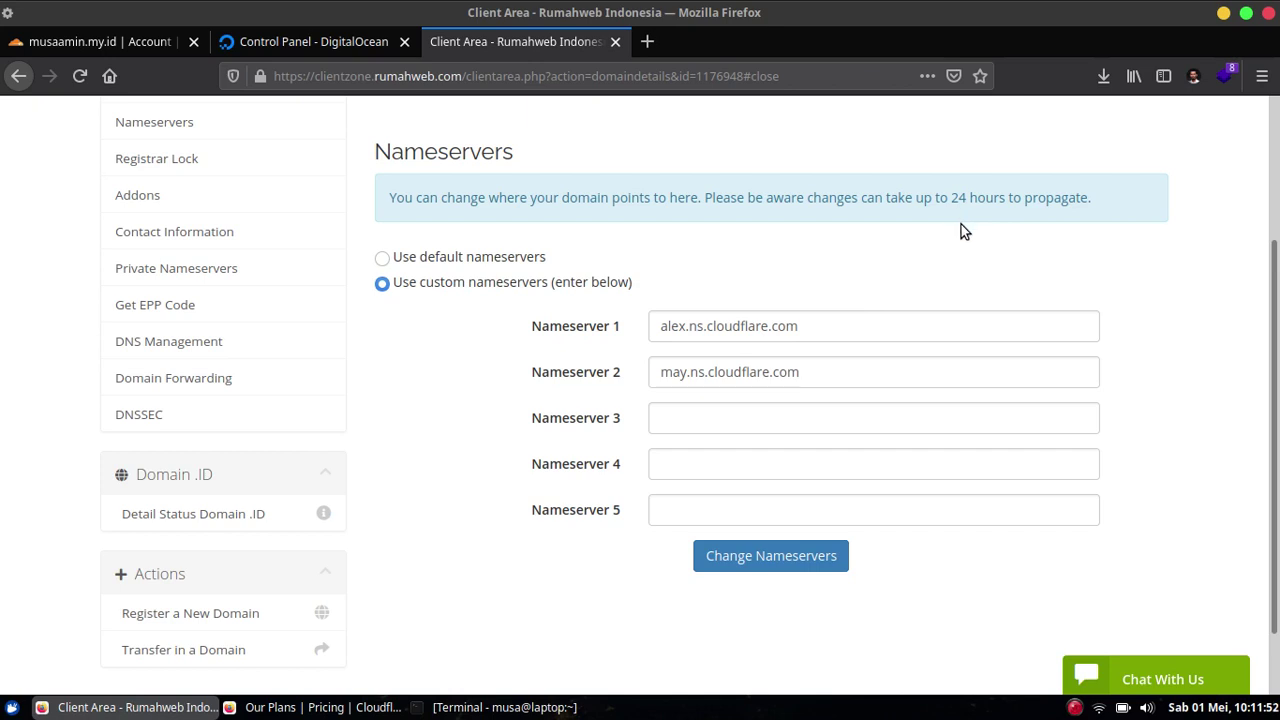
scroll(975, 260, up, 1)
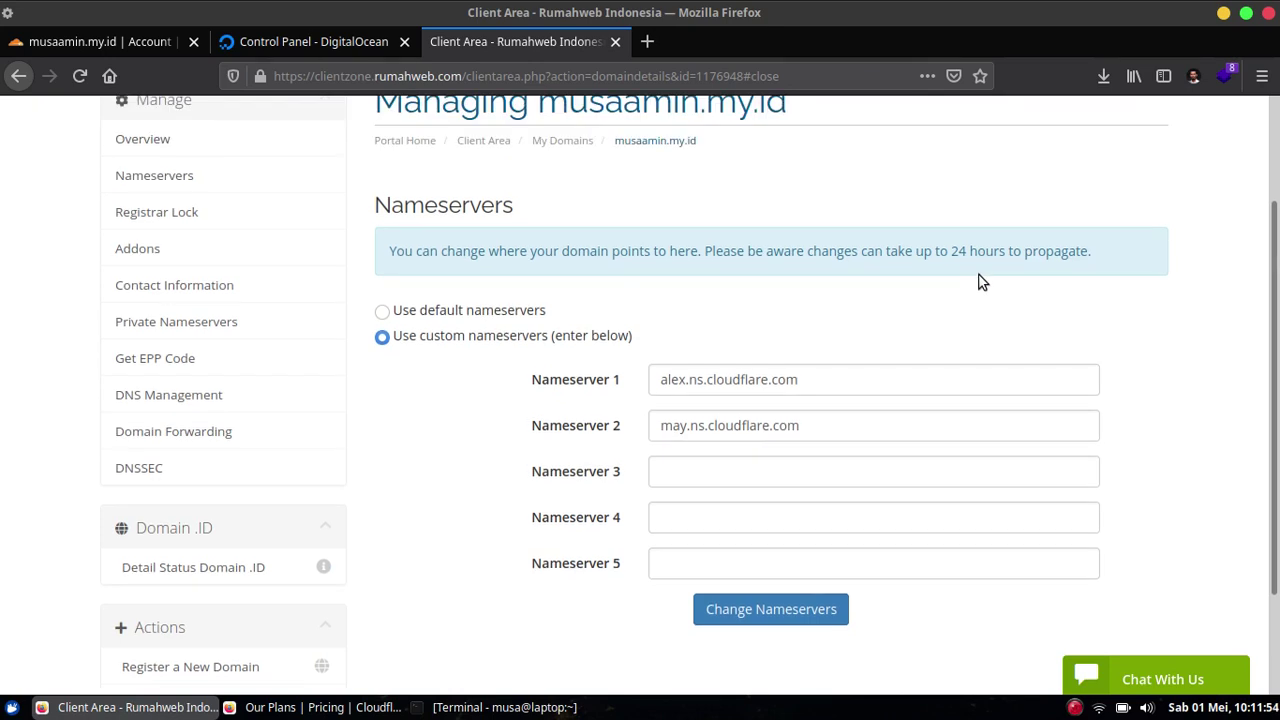
scroll(980, 285, down, 1)
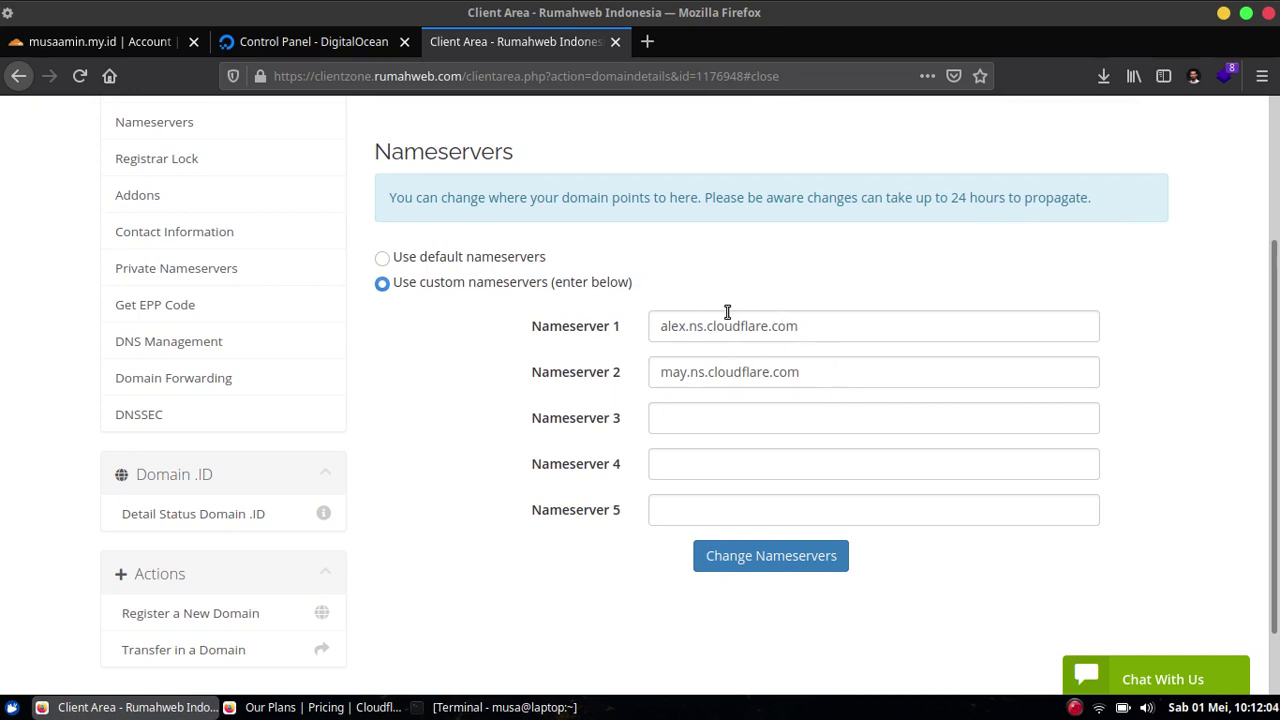
click(767, 558)
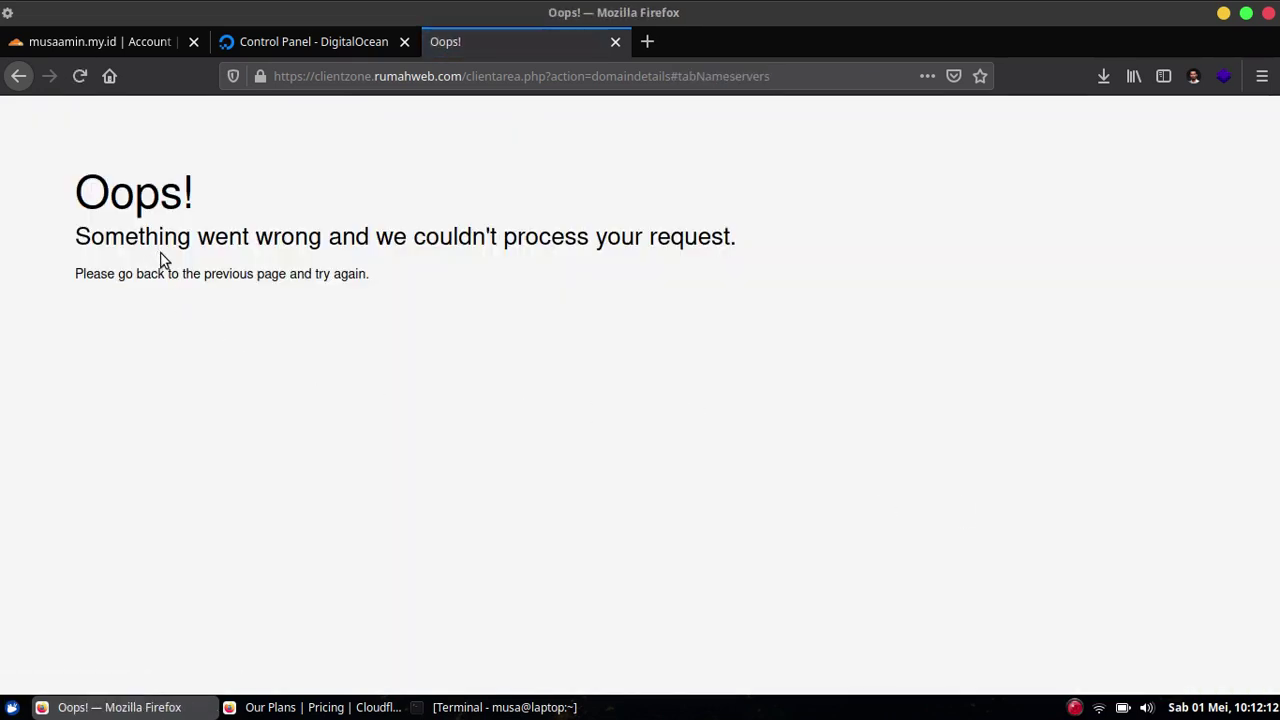
Return from the error page to the nameserver form, have Cloudflare check the nameservers, and postpone its Quick Start Guide
click(21, 86)
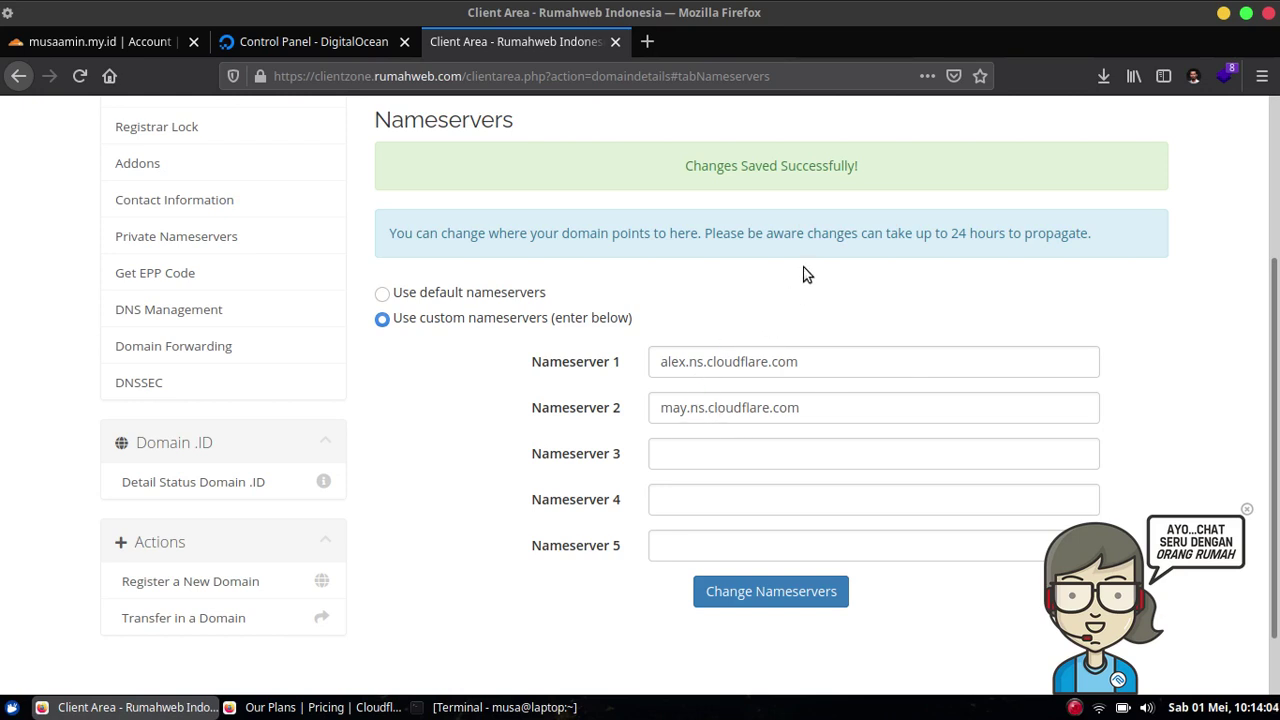
click(92, 40)
scroll(180, 380, down, 3)
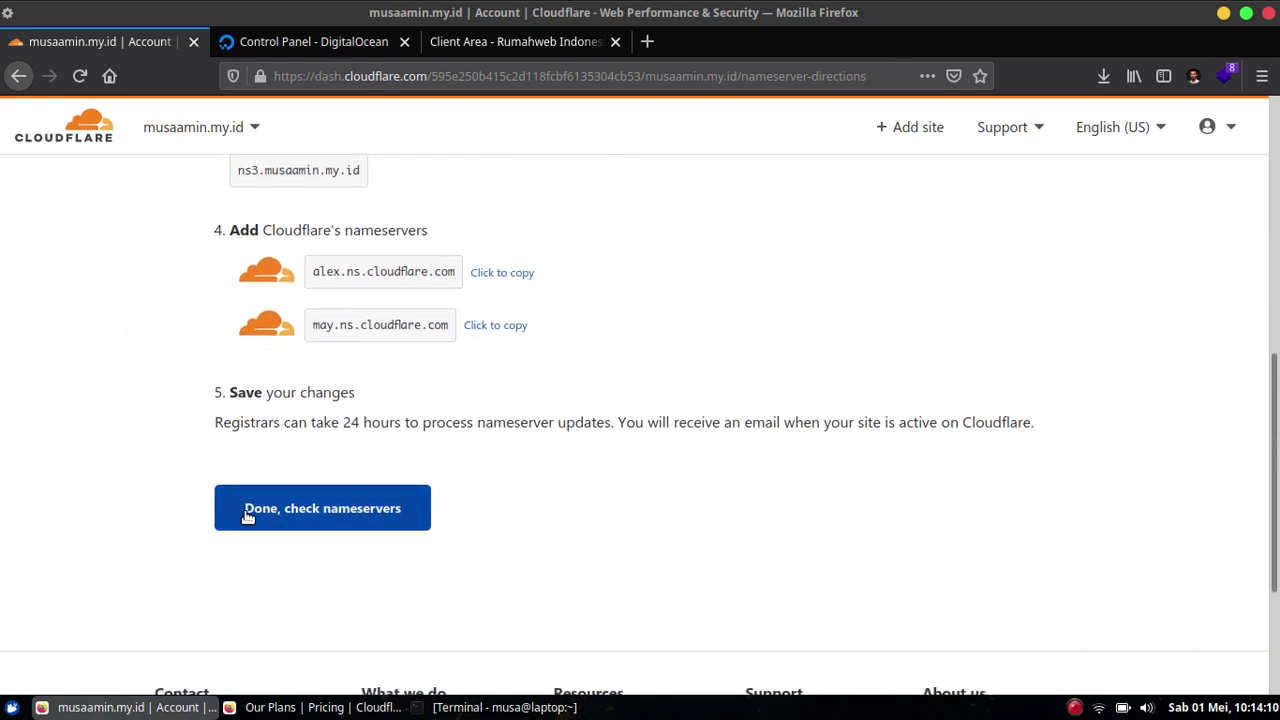
click(271, 518)
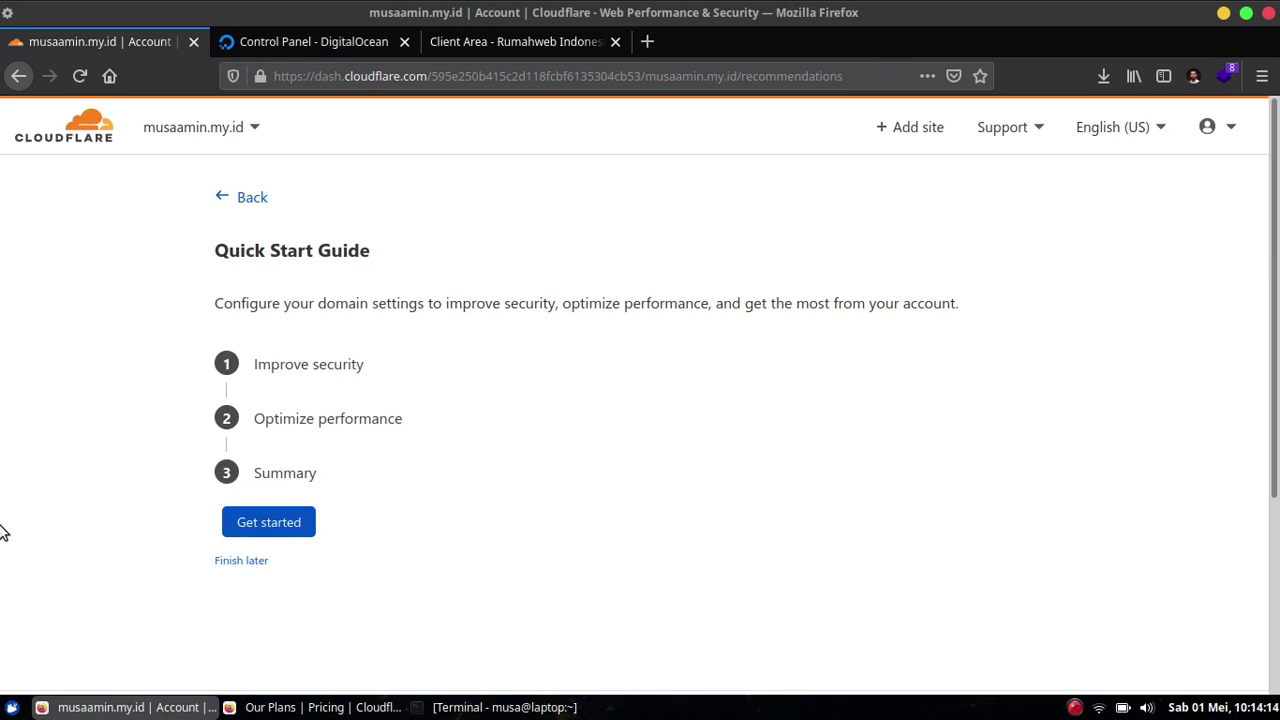
click(242, 562)
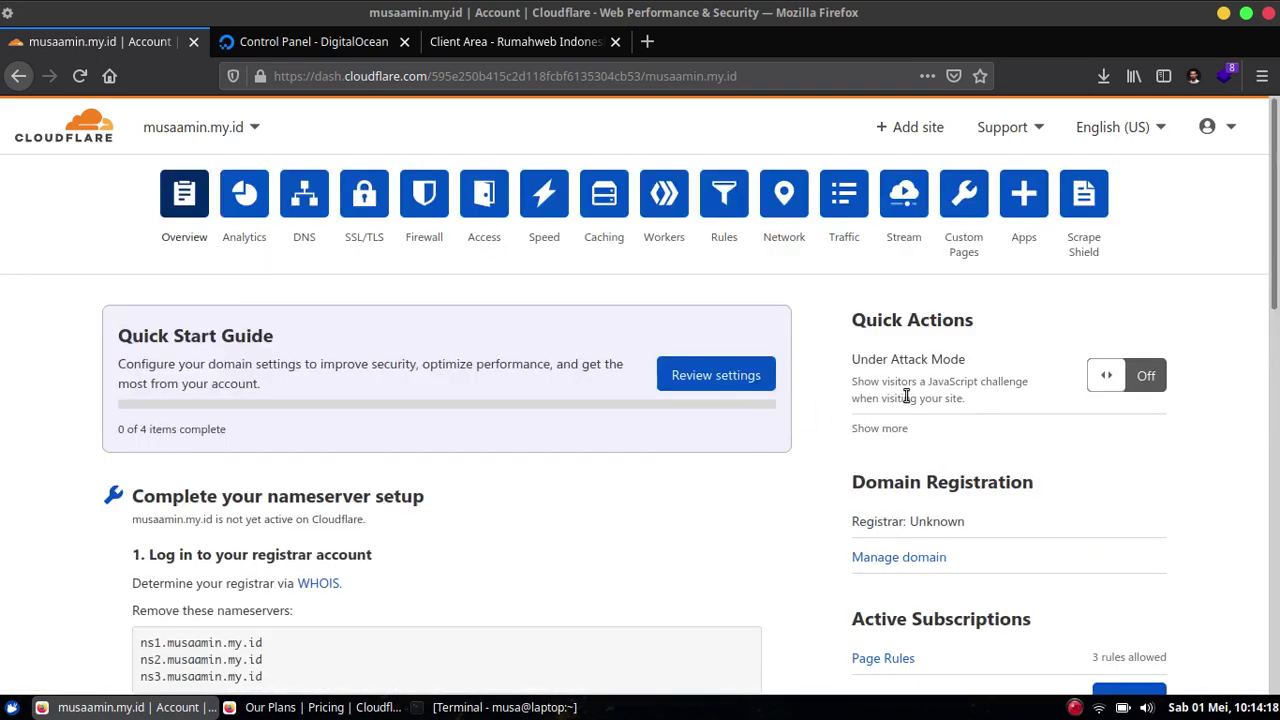
Review the nameserver setup instructions on Cloudflare's overview page for musaamin.my.id
scroll(1277, 262, down, 2)
drag(1277, 262, 1277, 225)
click(716, 531)
Look up the A record of musaamin.my.id in DigitalOcean and ping the domain from the terminal
click(312, 42)
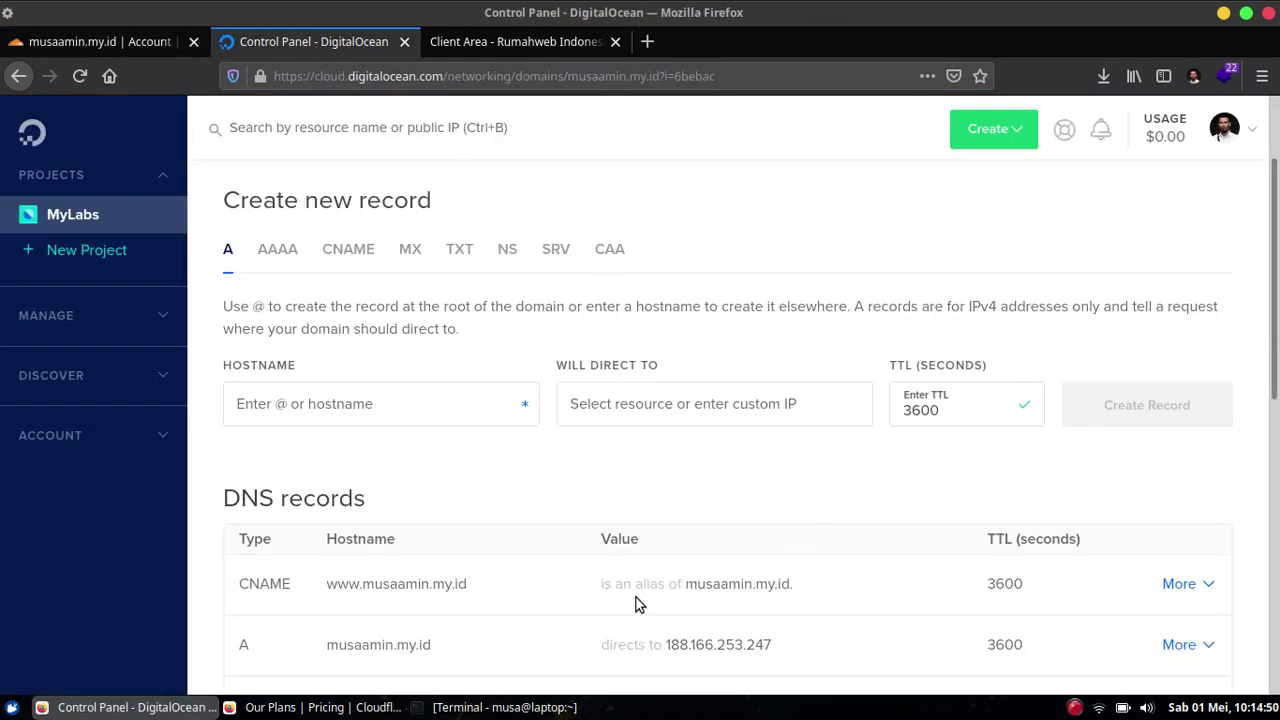
mouse_move(680, 648)
click(518, 709)
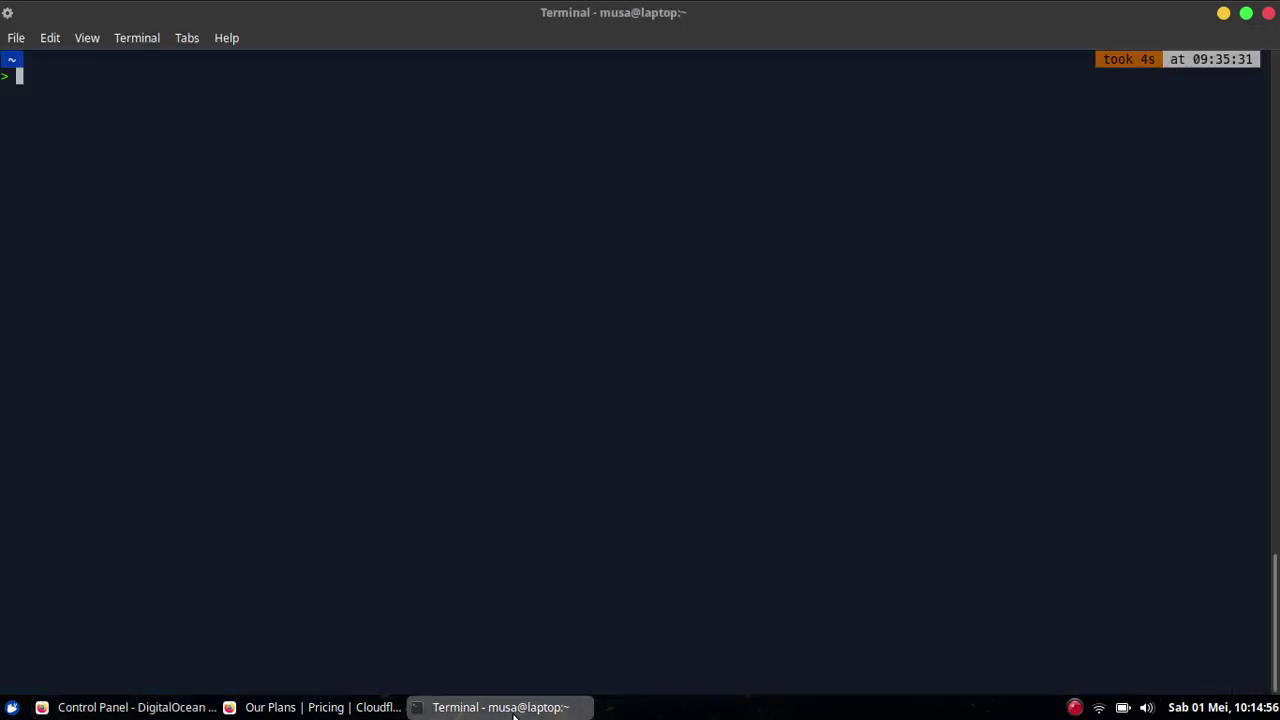
text(ping musaa)
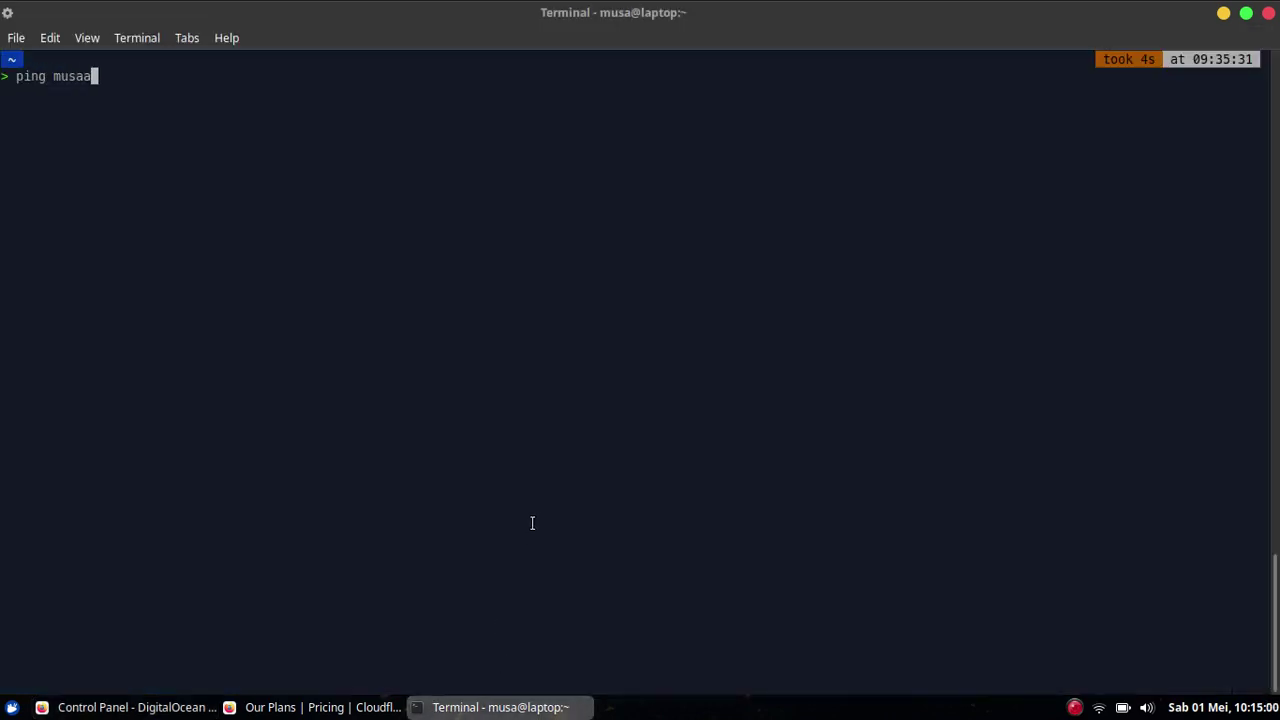
text(min.my.id)
key(Return)
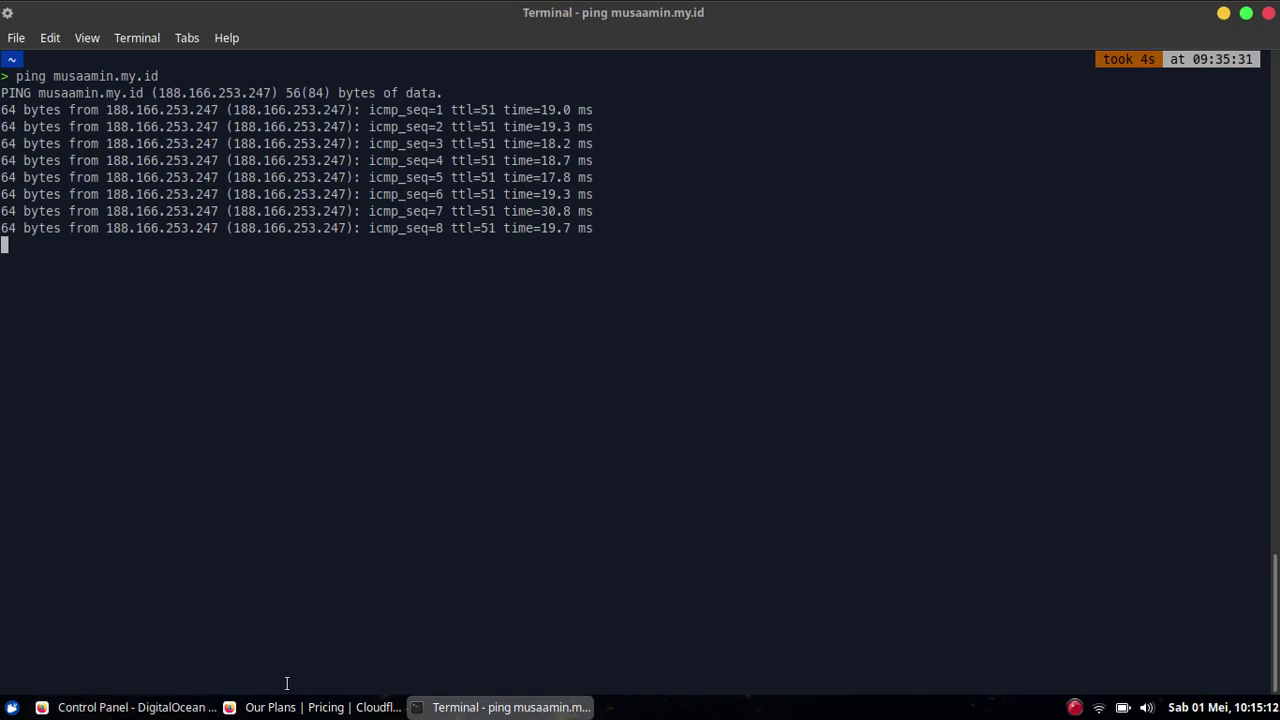
Compare the address replying to the ping with the A record in DigitalOcean, and stop the ping
click(180, 707)
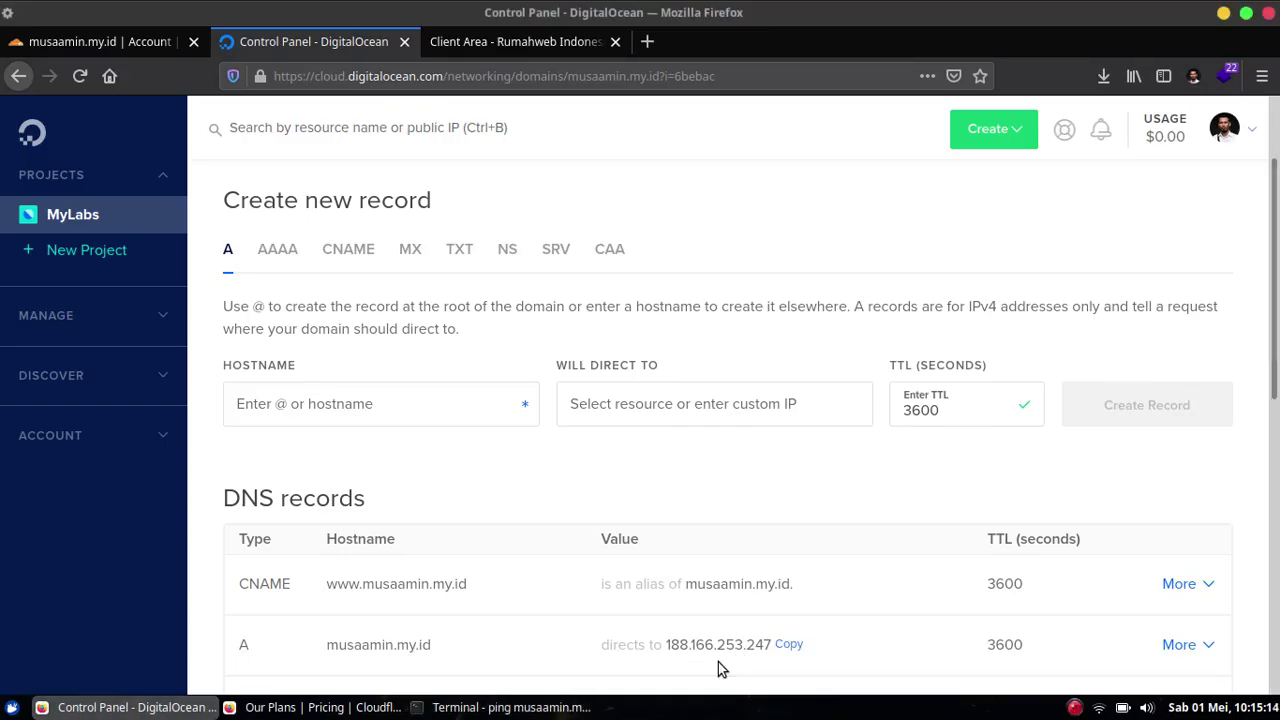
click(460, 707)
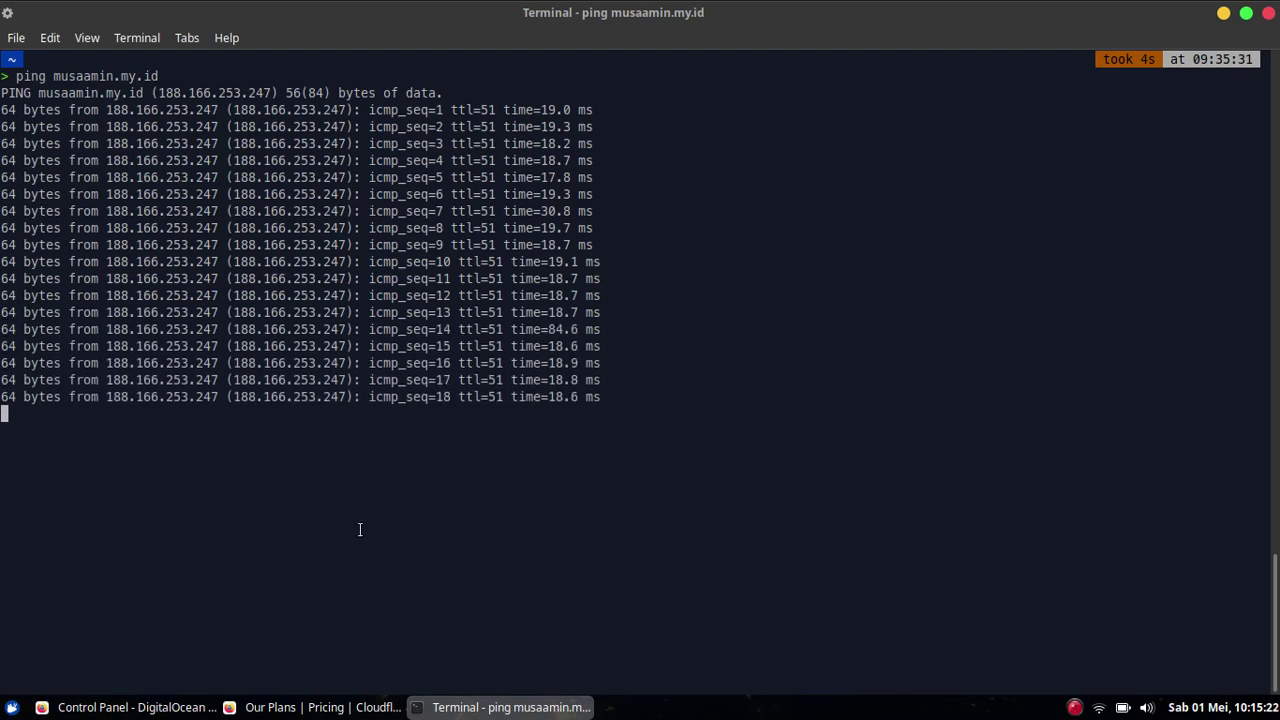
key(ctrl+c)
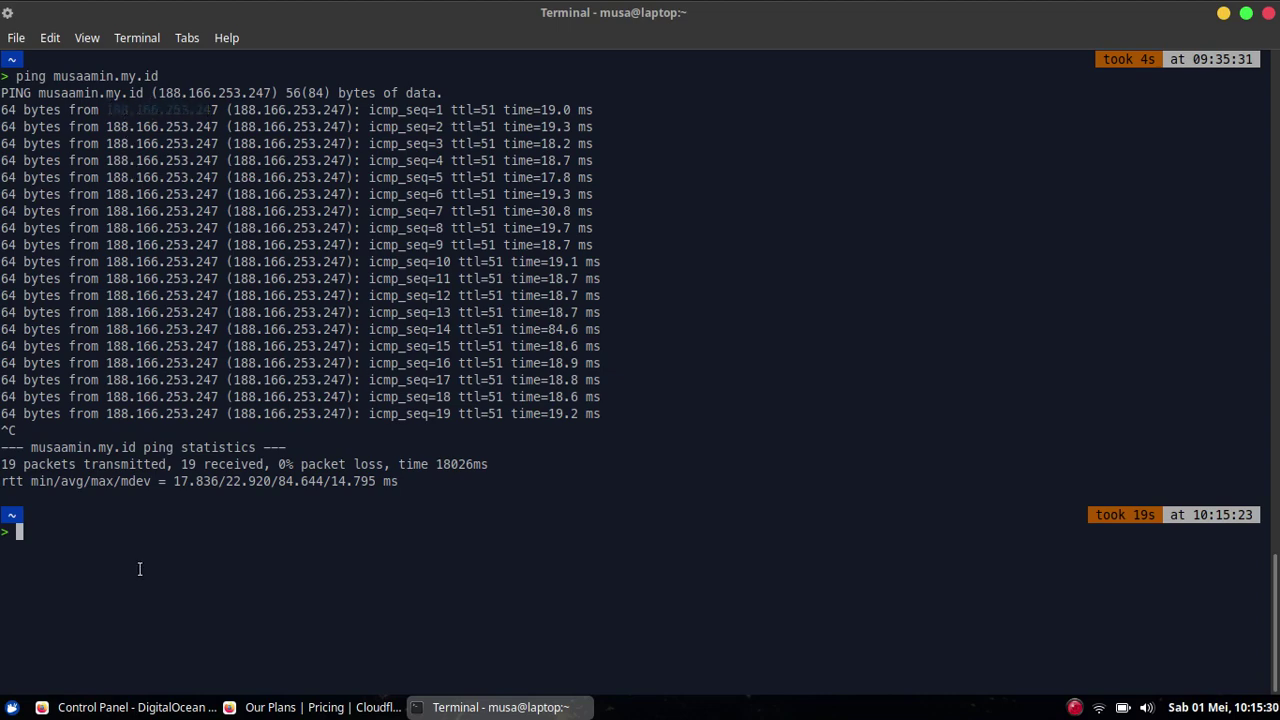
click(176, 710)
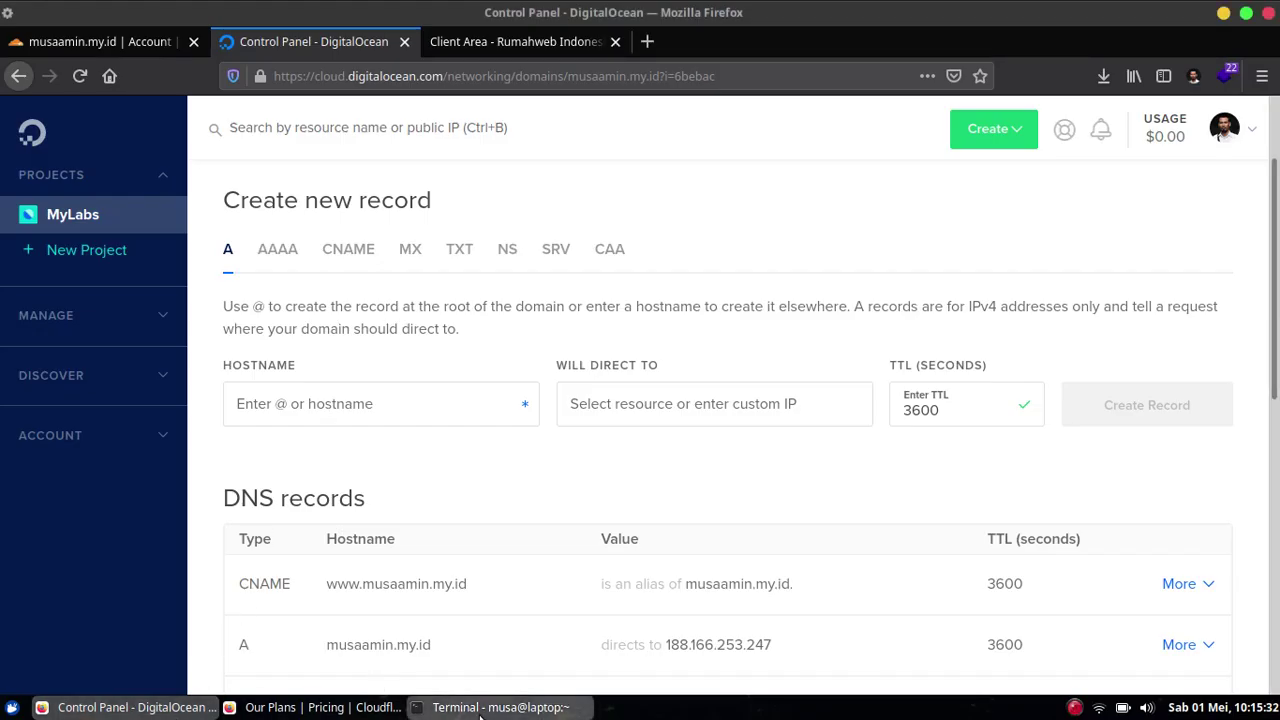
click(490, 707)
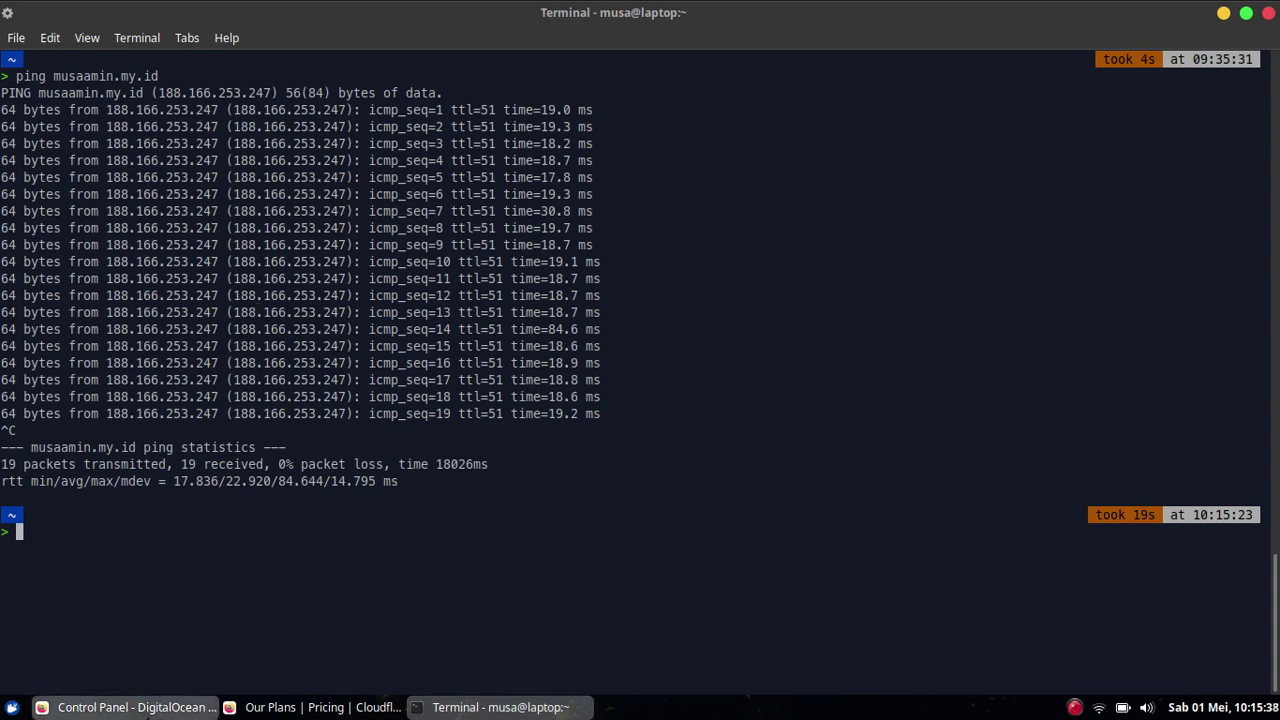
click(130, 707)
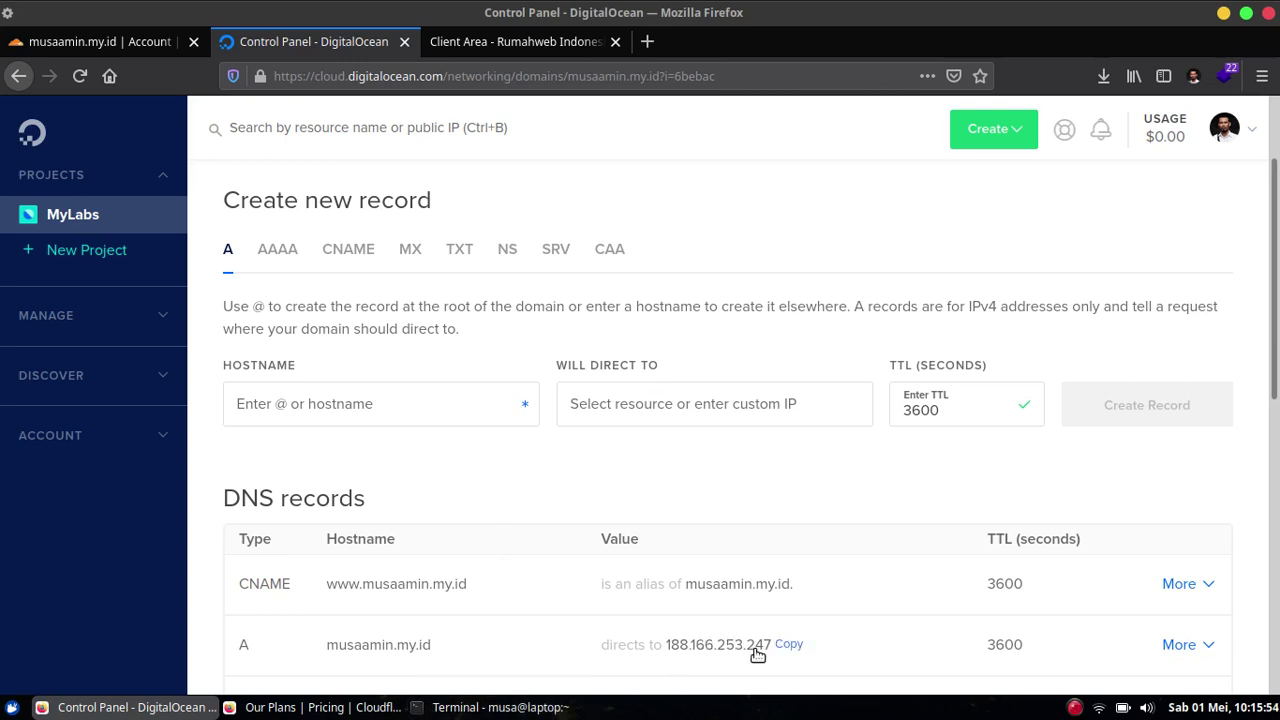
mouse_move(708, 655)
click(569, 708)
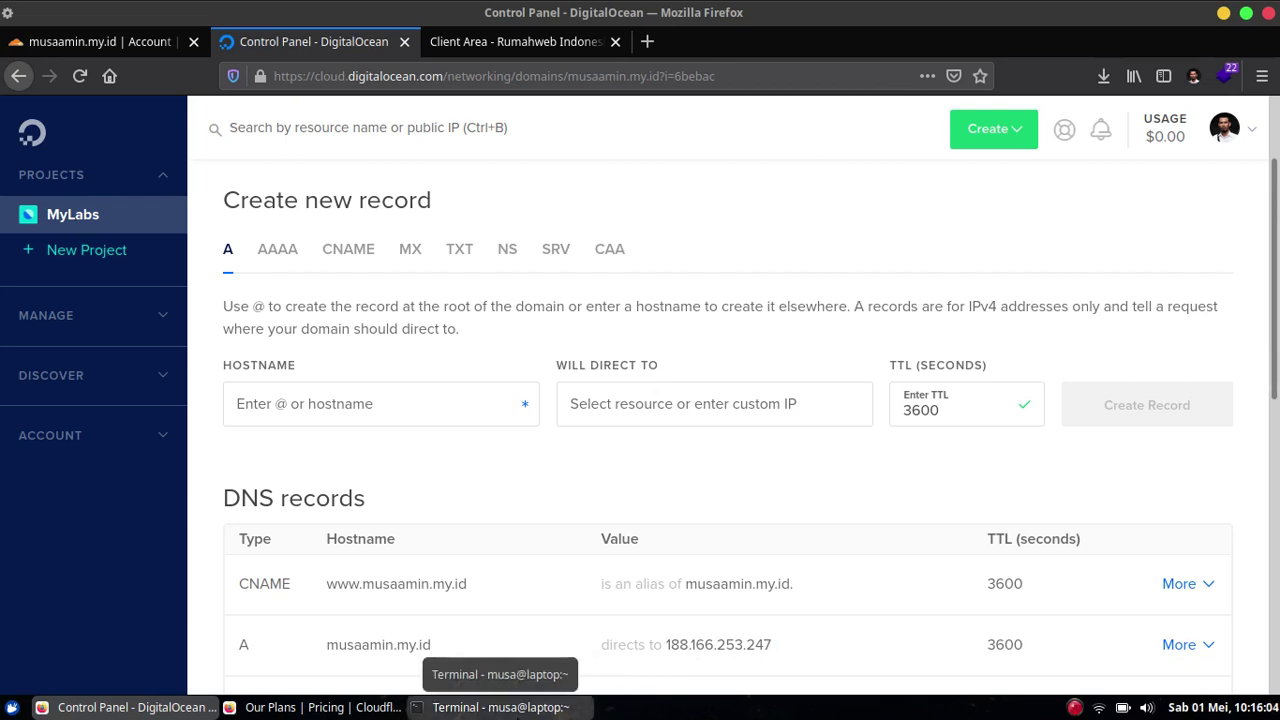
Check the activation status of musaamin.my.id and its required nameserver replacements on the Cloudflare overview
click(143, 41)
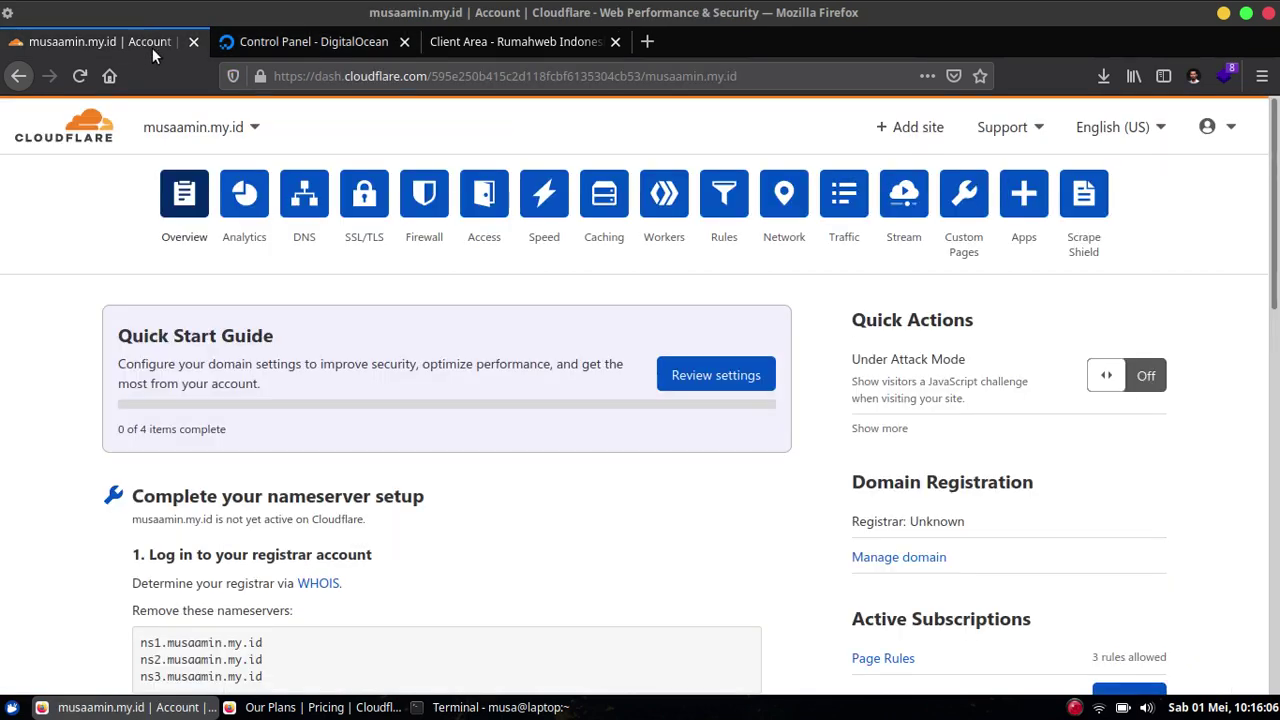
scroll(10, 453, down, 1)
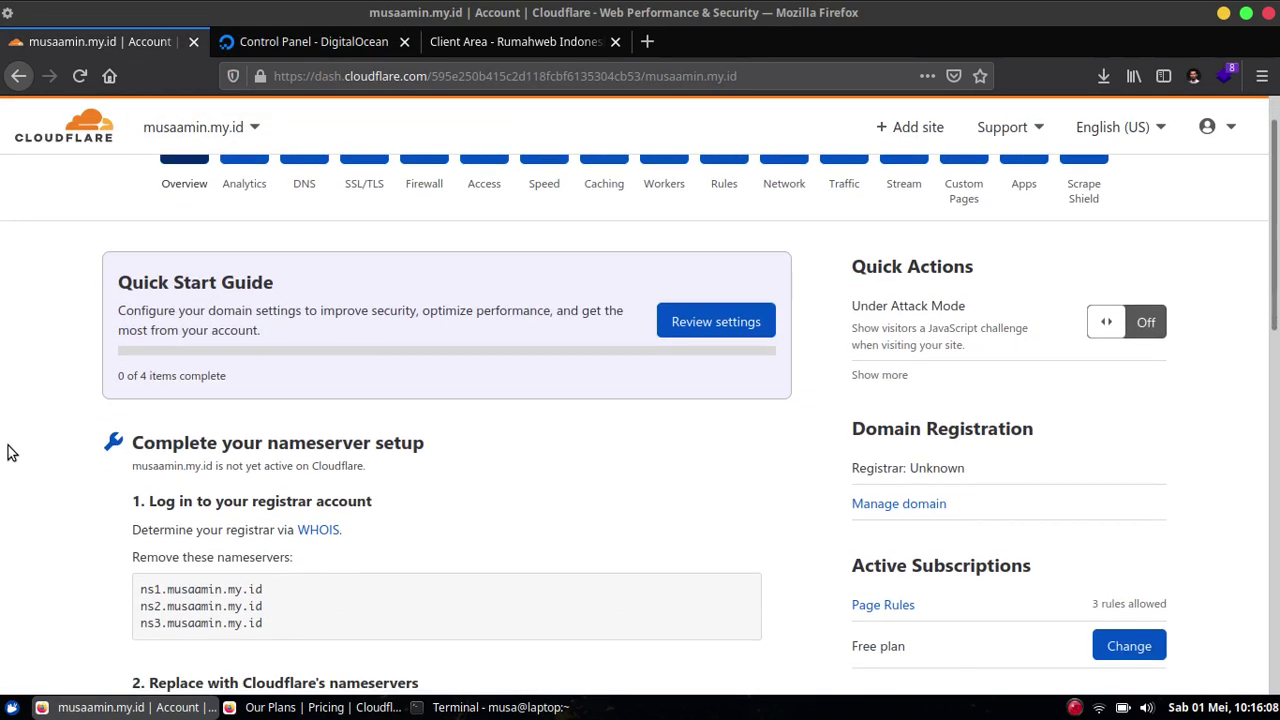
scroll(10, 453, down, 1)
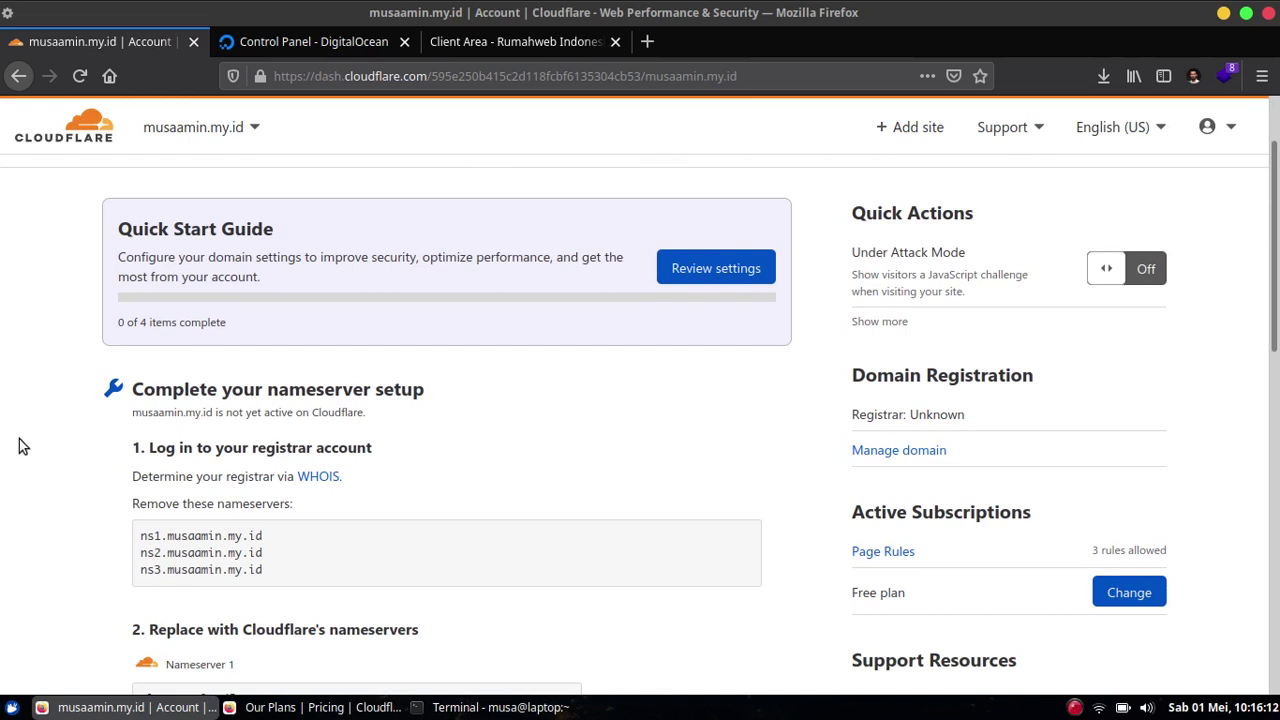
scroll(19, 438, down, 1)
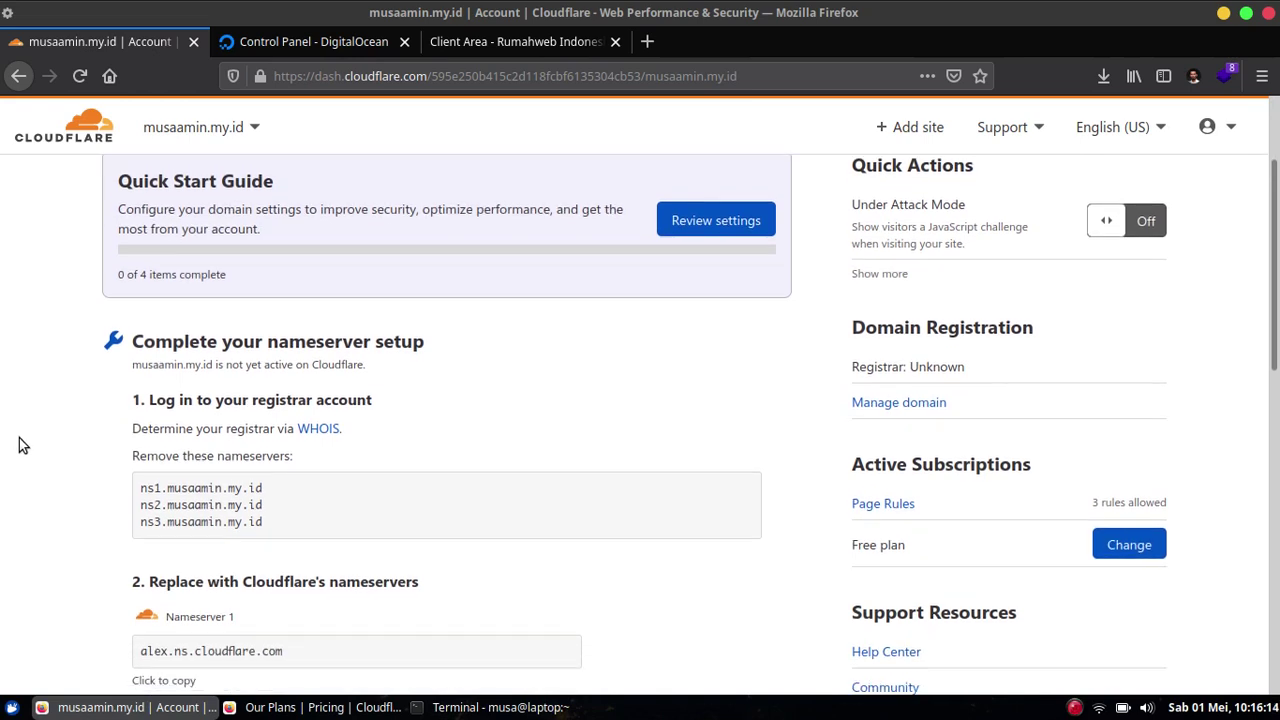
scroll(21, 437, up, 3)
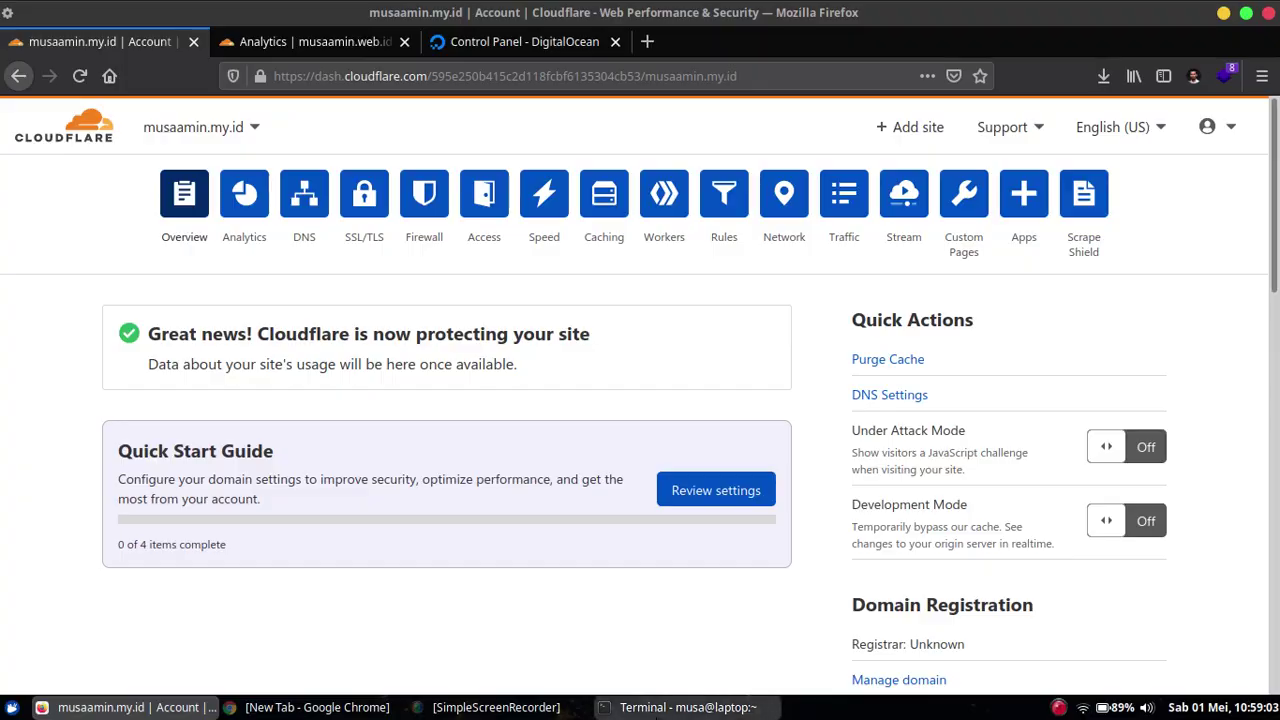
Ping musaamin.my.id again from the terminal after Cloudflare's activation, and stop it after a few replies
click(680, 700)
text(pin)
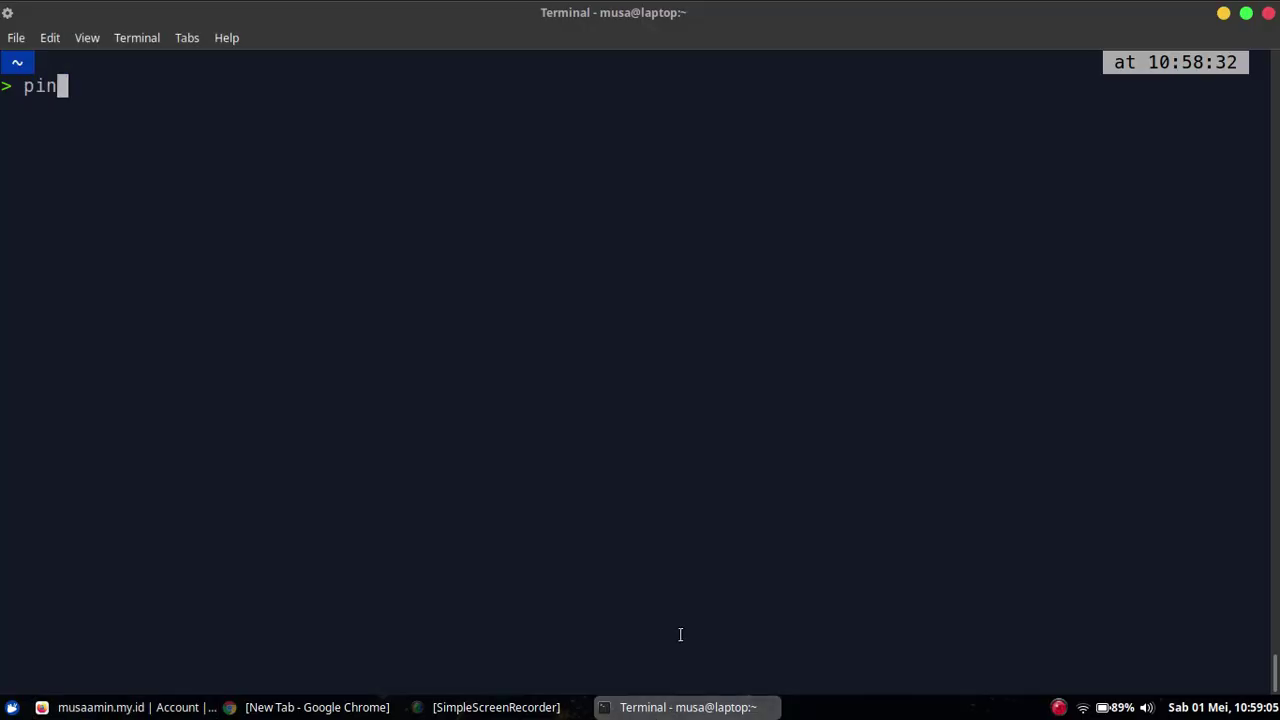
text(g musaamin)
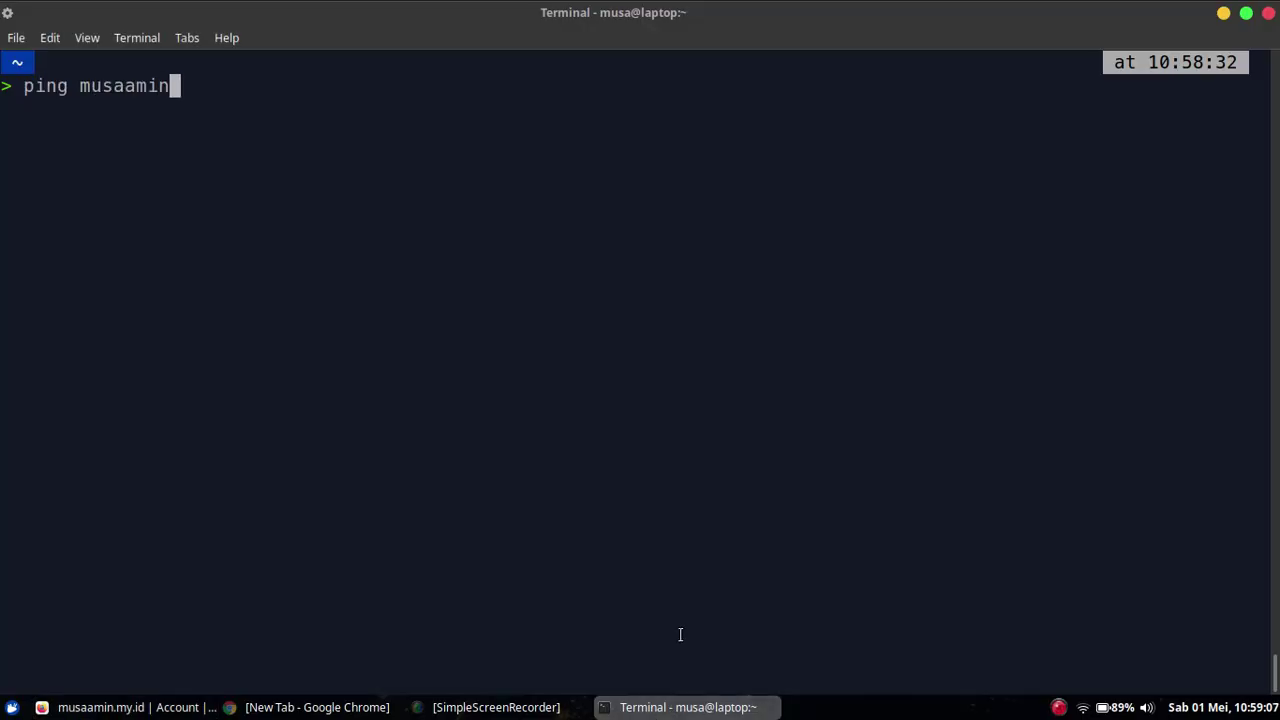
text(.my.id)
key(Return)
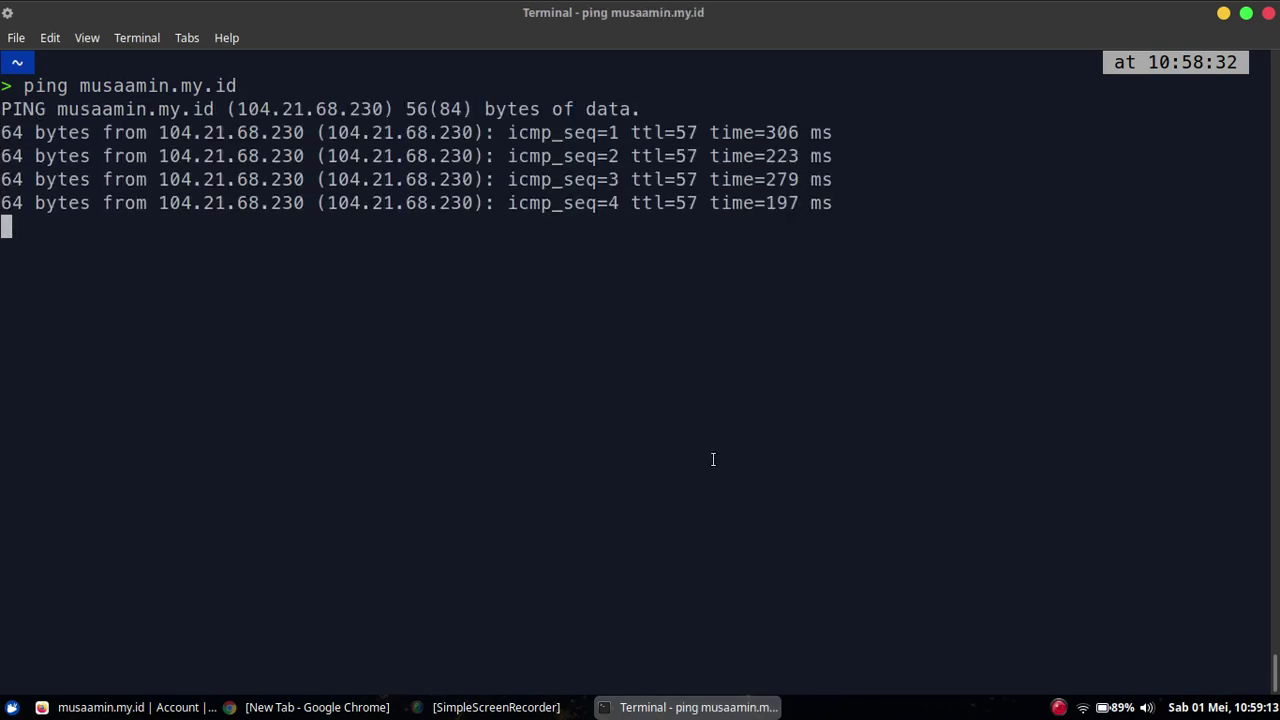
key(ctrl+c)
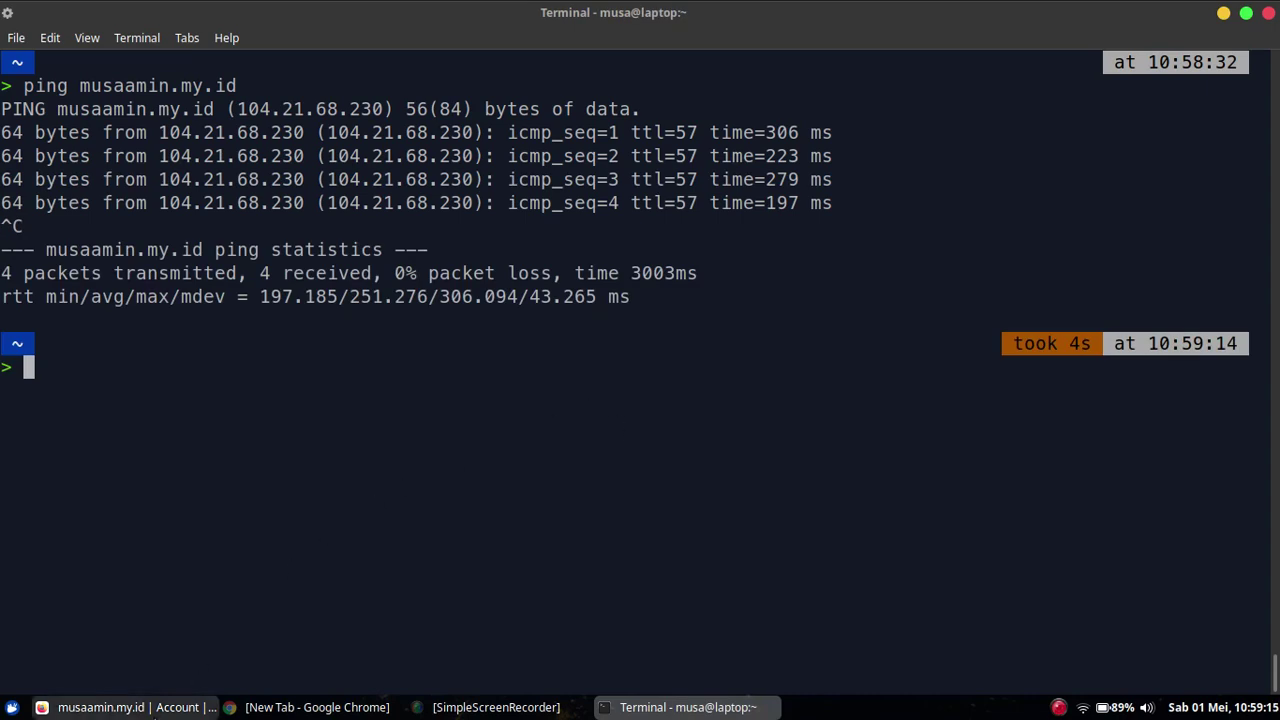
Check the domain's A record in DigitalOcean against the address in the new ping output
click(148, 707)
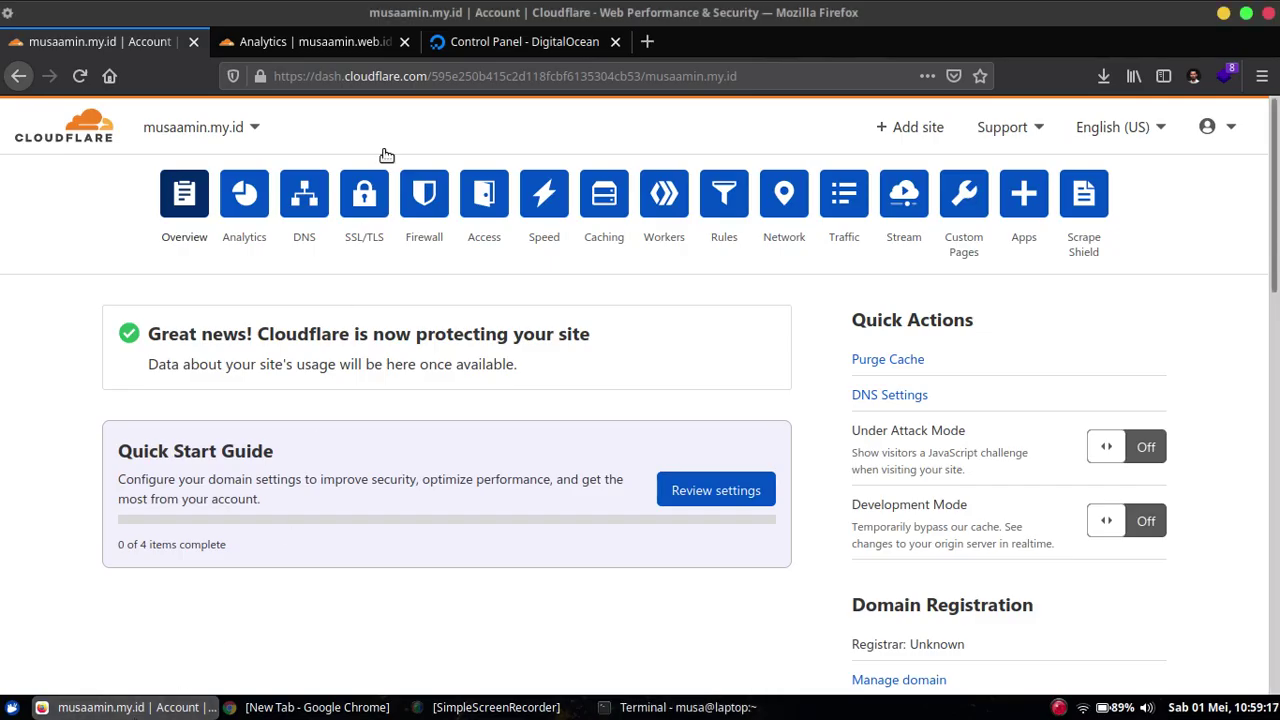
click(469, 45)
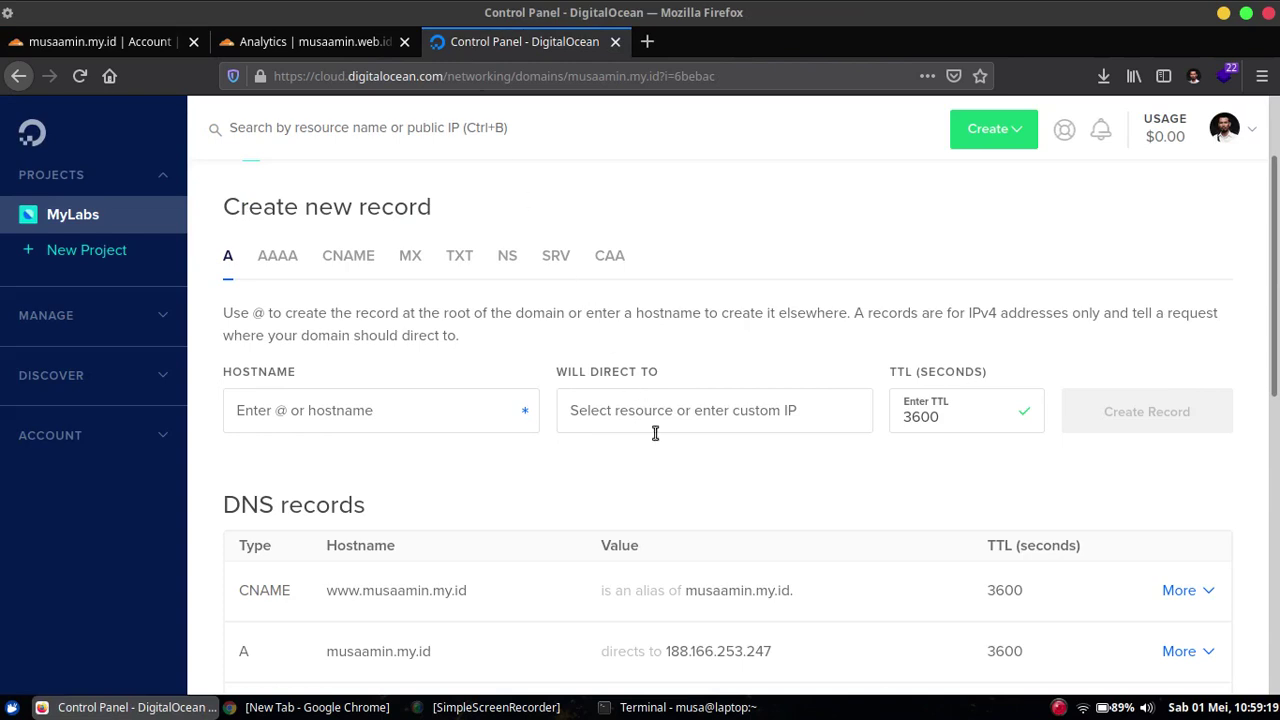
mouse_move(686, 663)
click(659, 703)
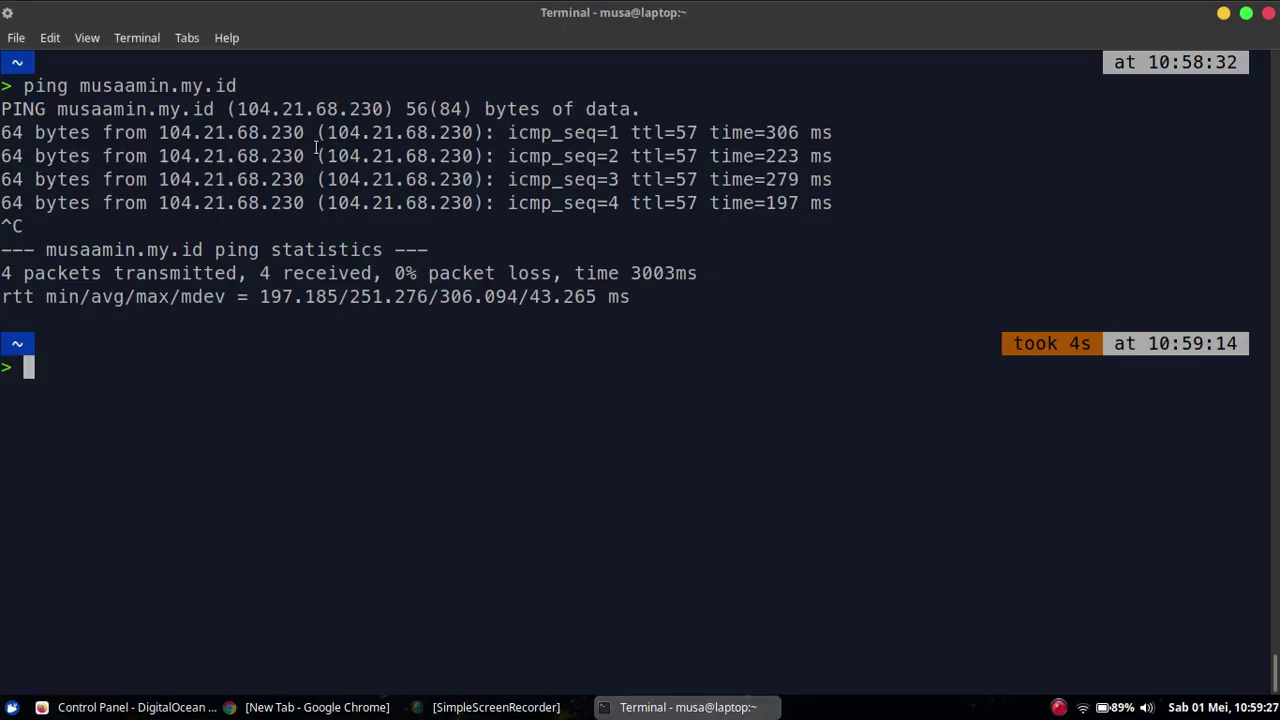
Run a whois lookup on 104.21.68.230, copied from the ping output
text(whois)
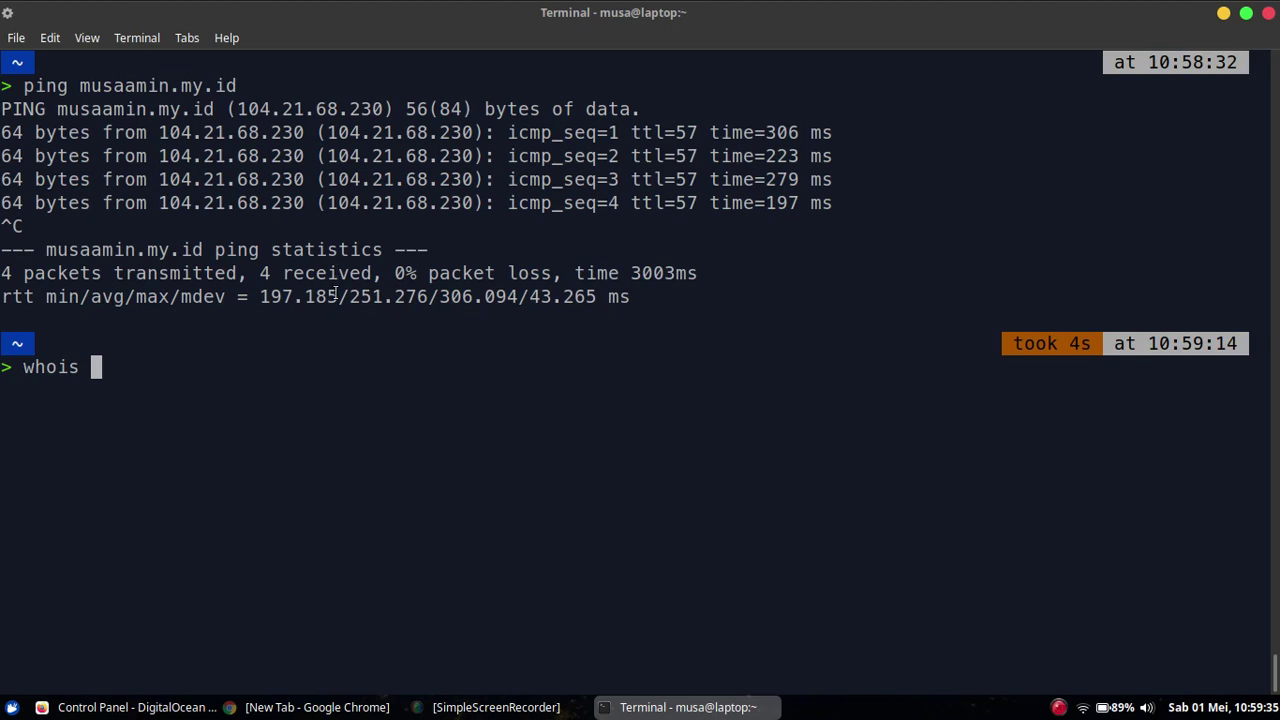
drag(328, 132, 470, 133)
right_click(470, 133)
click(500, 198)
right_click(256, 370)
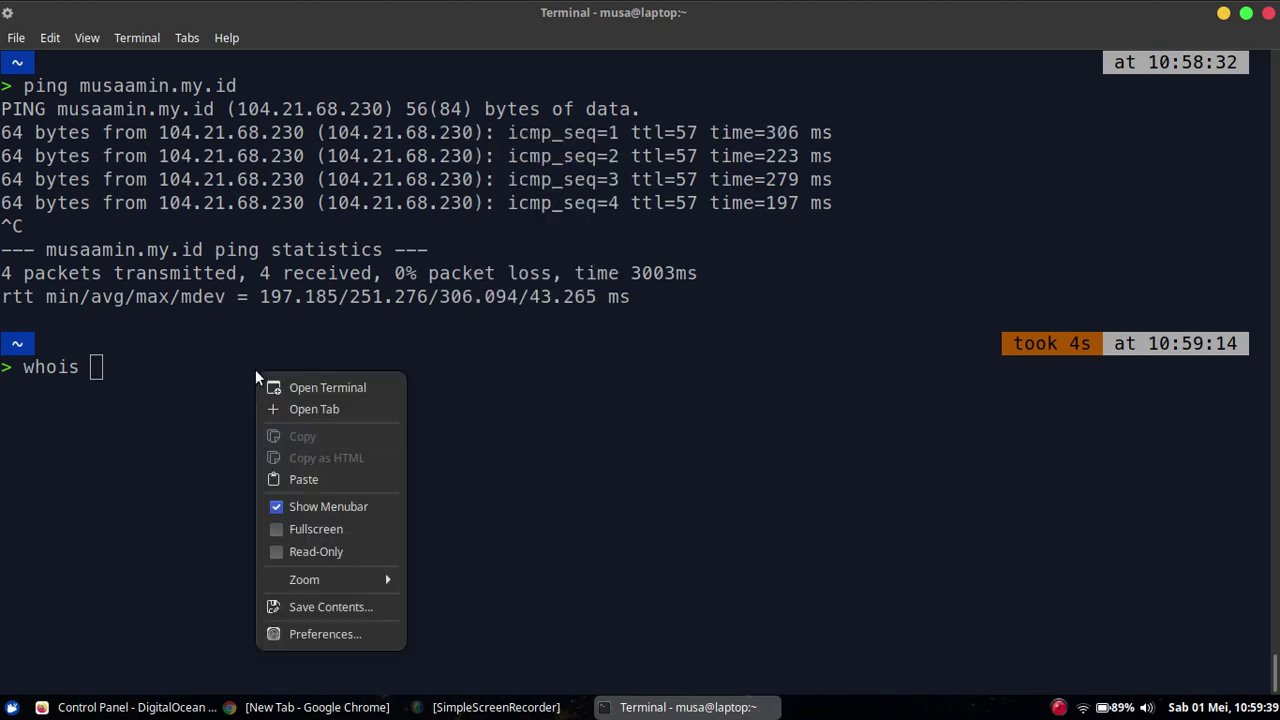
click(291, 481)
key(Return)
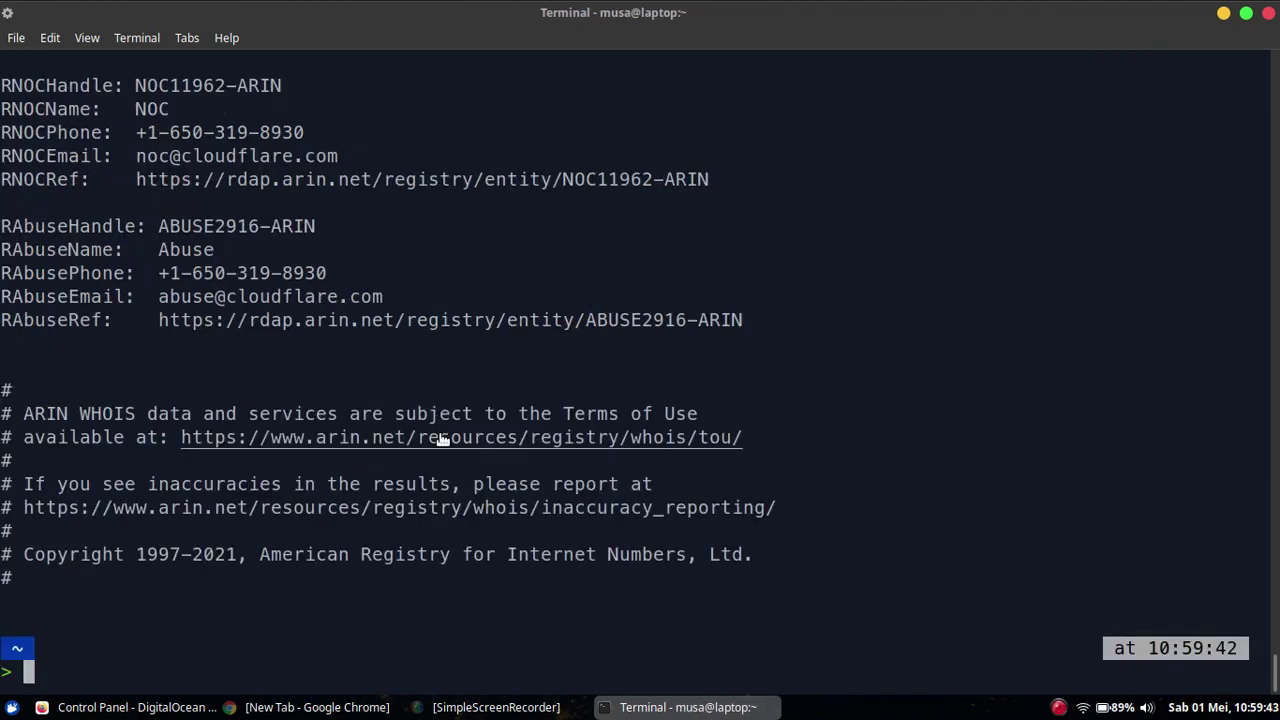
Examine the organization name in the whois output to identify the IP address's owner, and clear the terminal
scroll(1278, 645, up, 14)
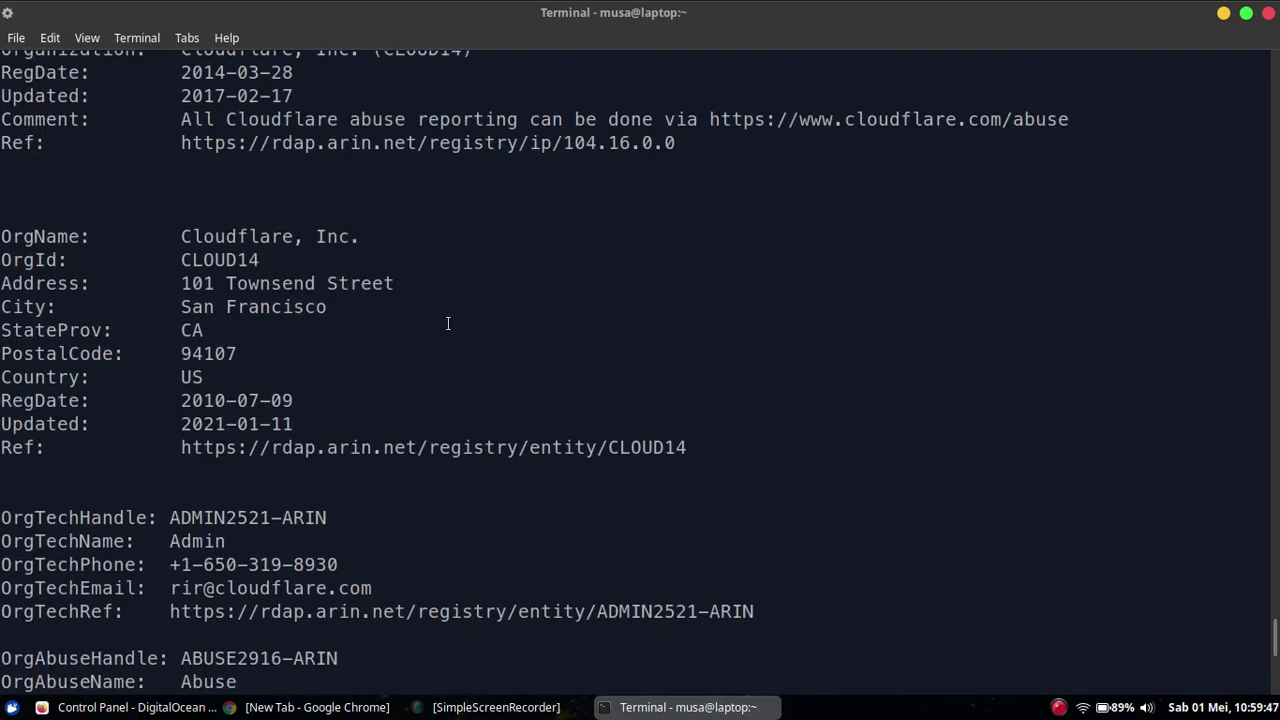
drag(183, 237, 289, 237)
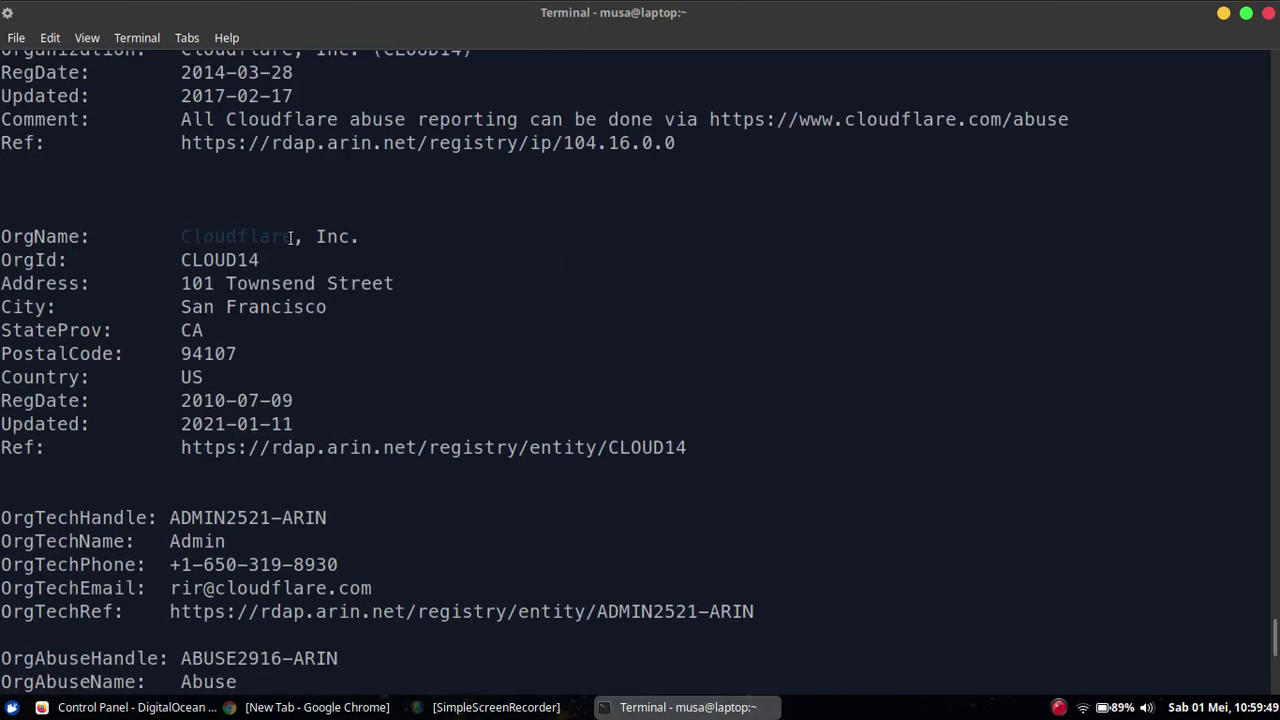
click(324, 259)
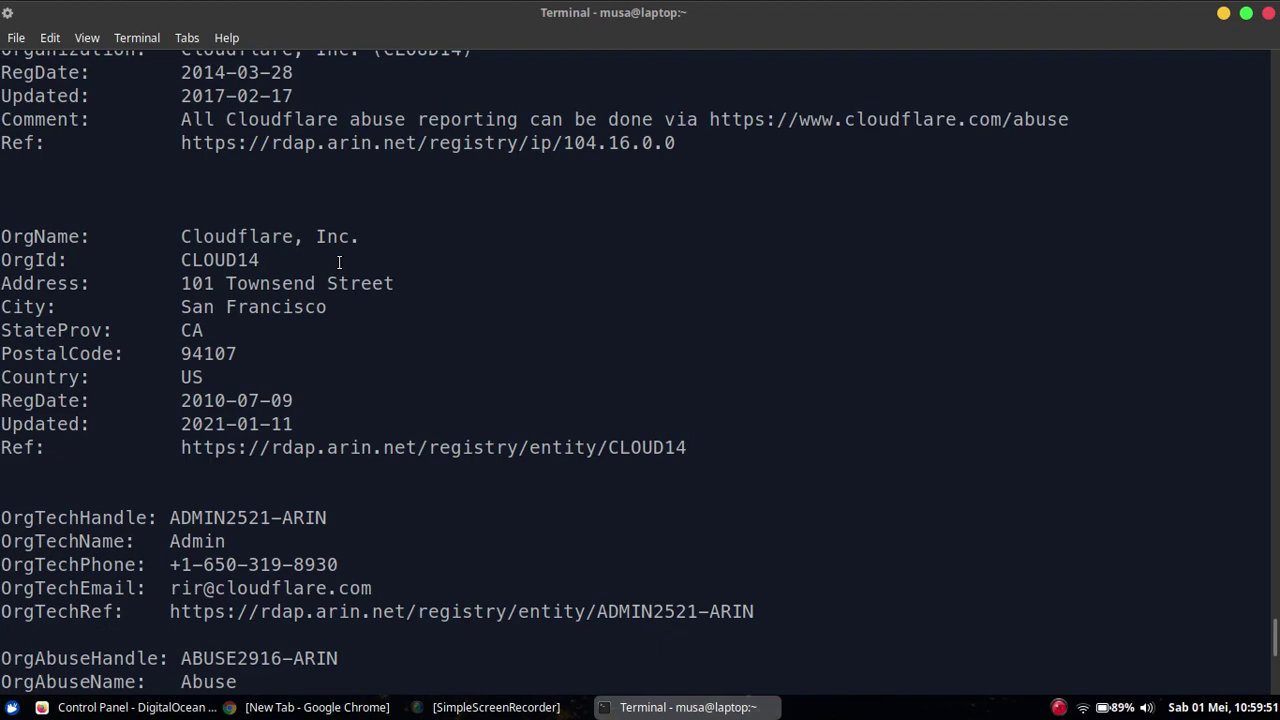
key(ctrl+l)
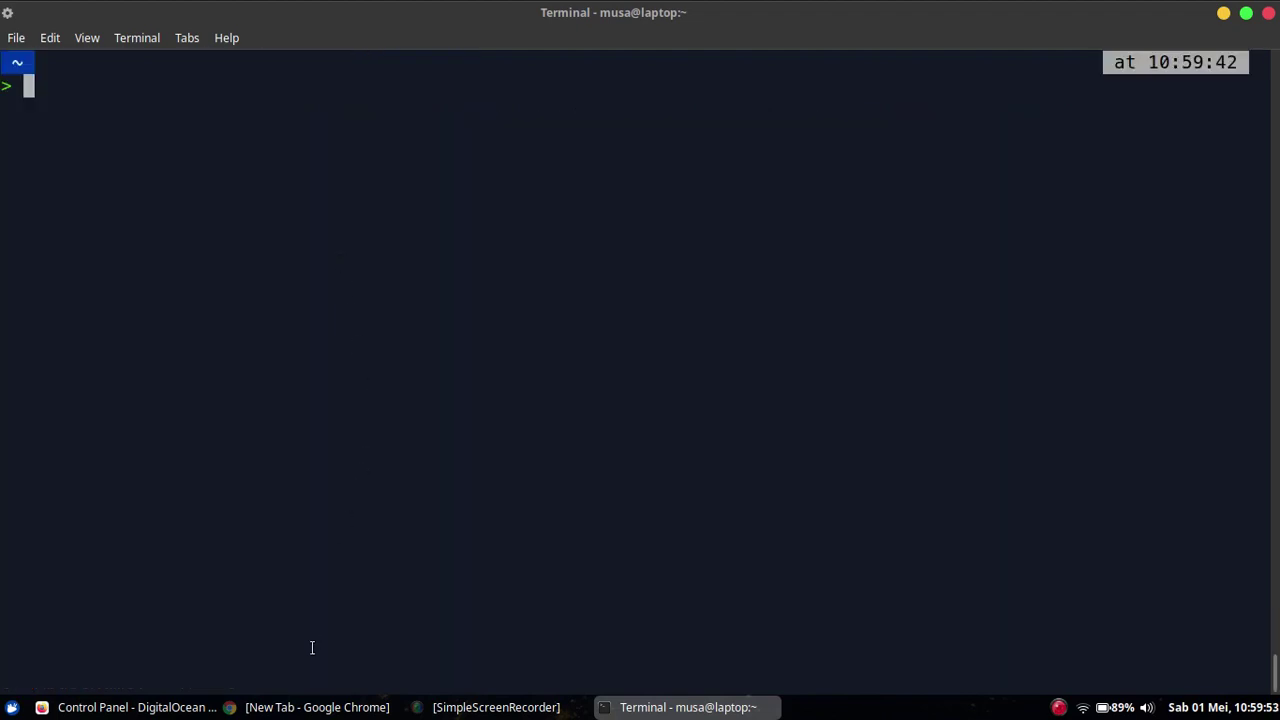
Switch to Chrome and load musaamin.my.id to check that the website opens
click(305, 707)
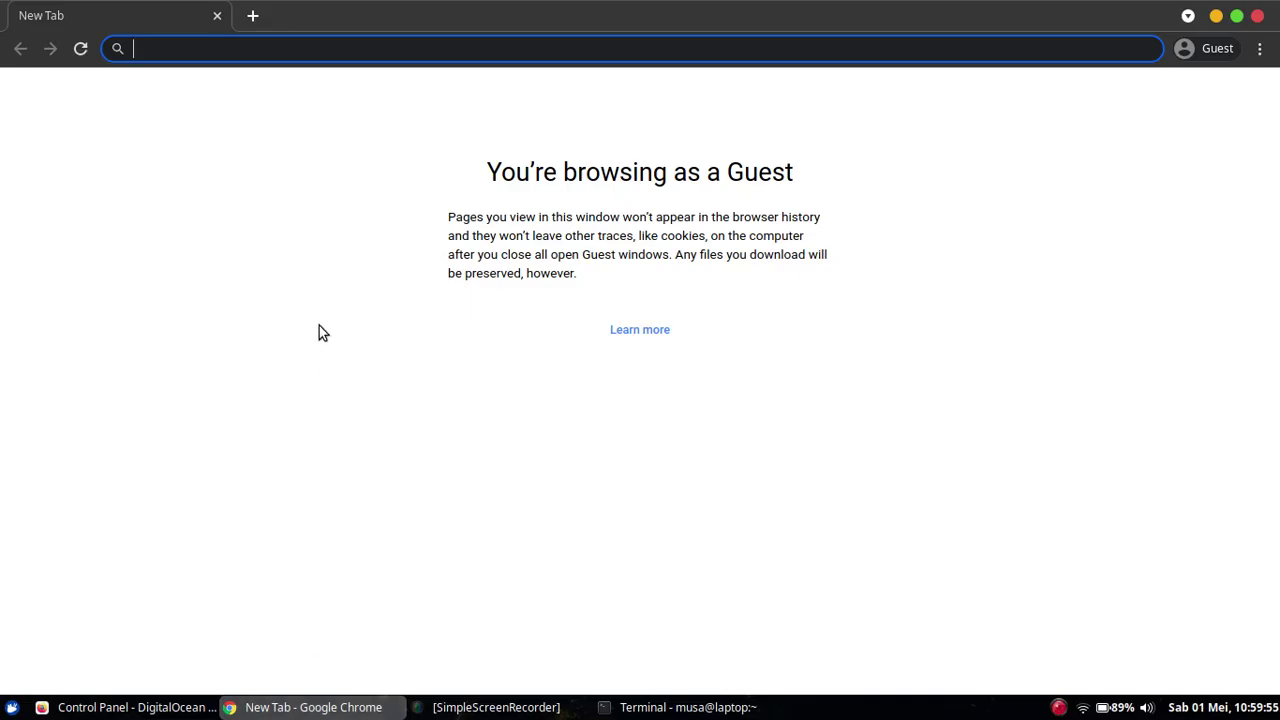
text(musaamin.my.i)
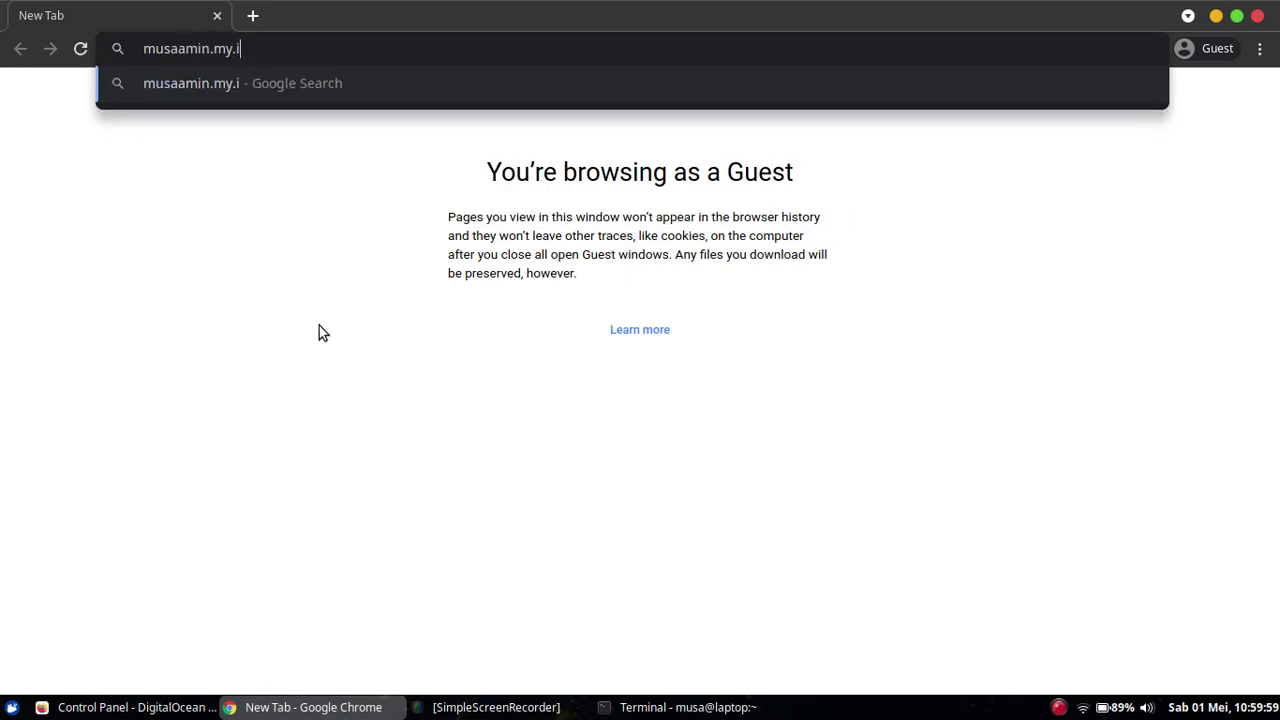
text(d)
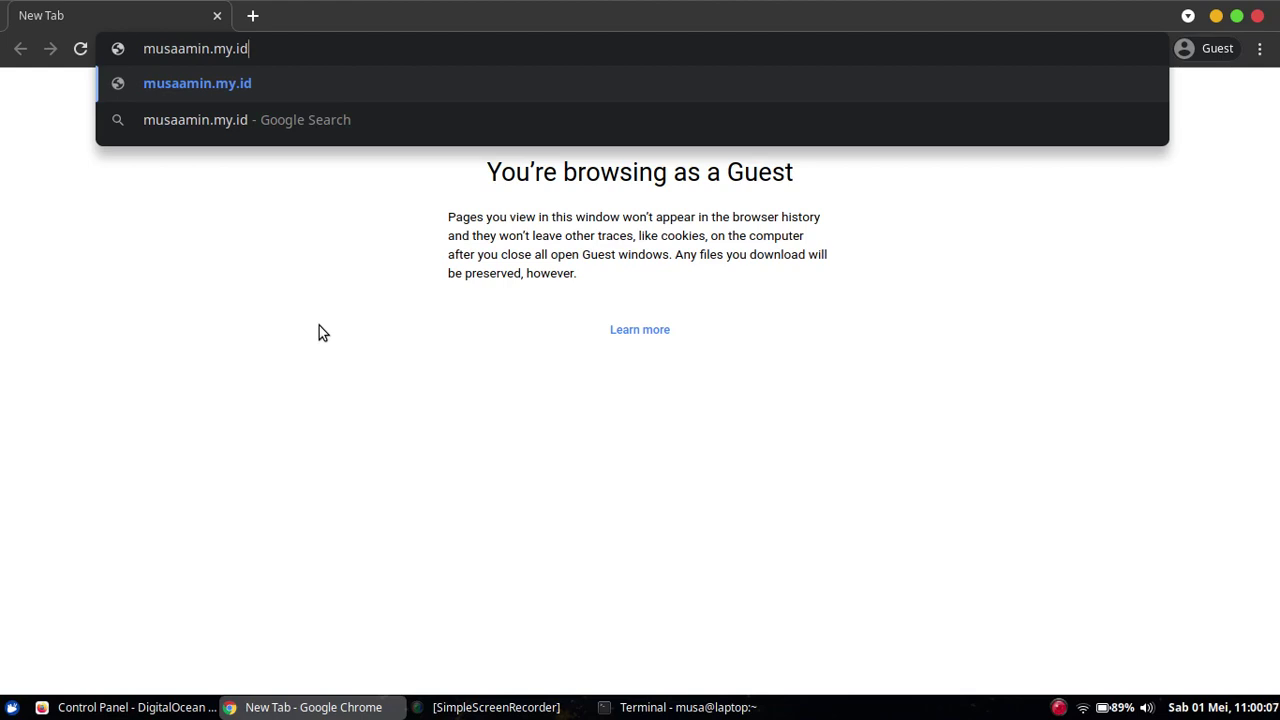
key(Return)
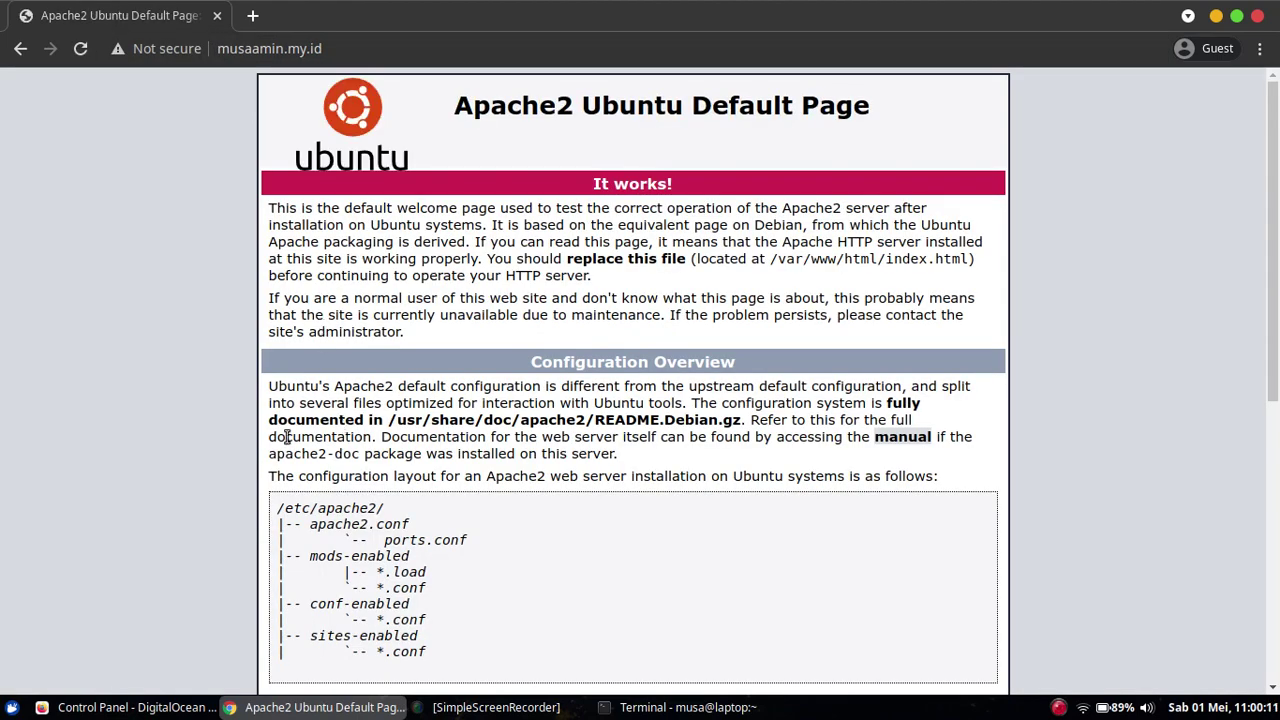
Switch to Firefox and delete the blog CNAME record from musaamin.my.id's DNS records in Cloudflare
click(163, 714)
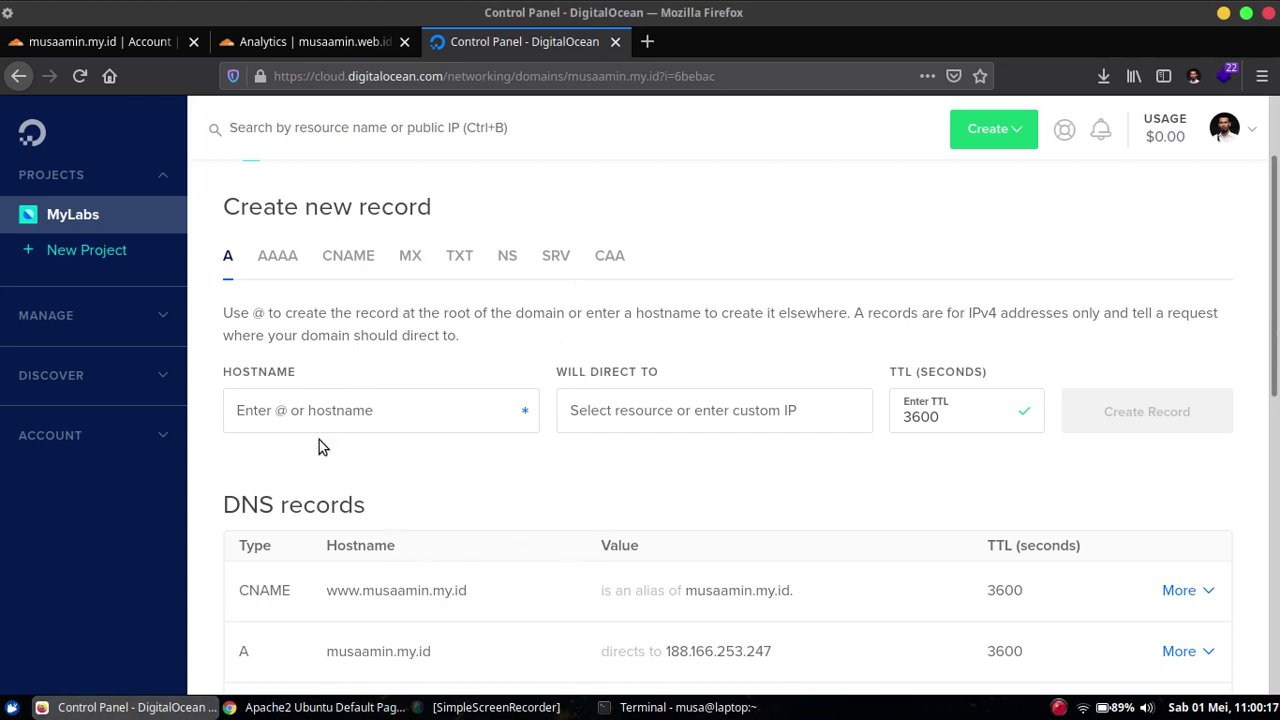
click(135, 41)
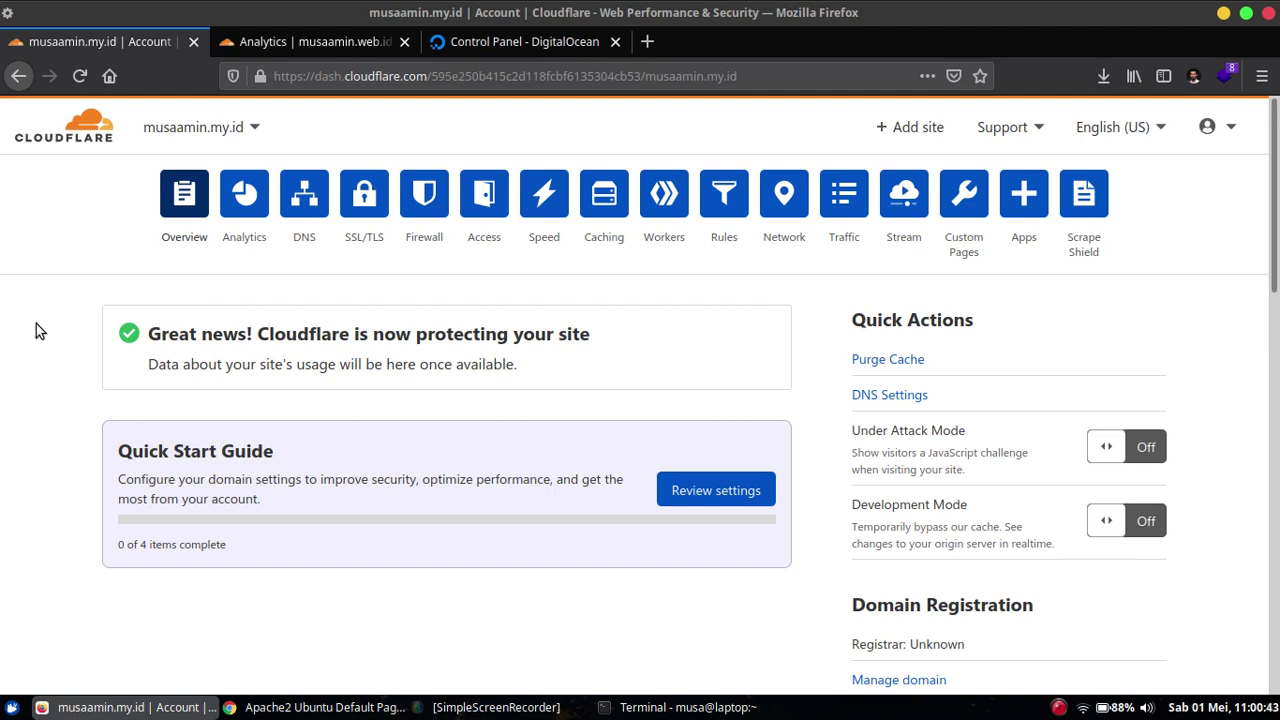
click(306, 204)
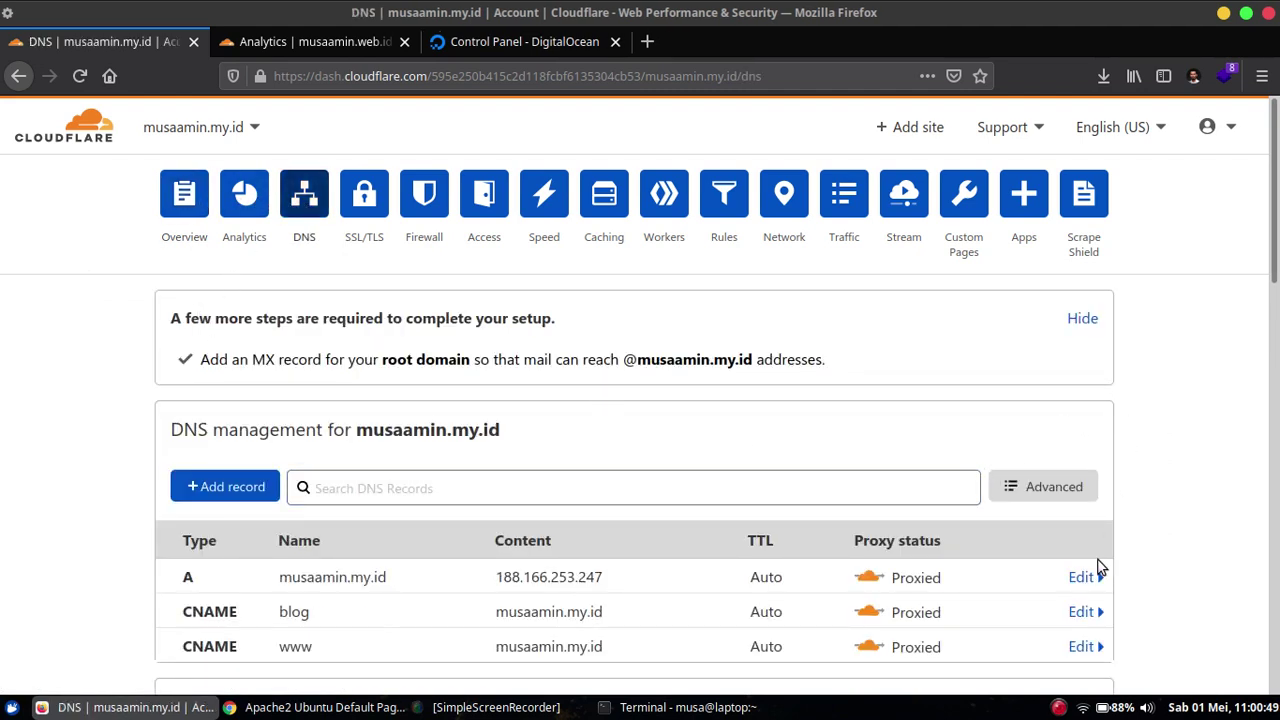
click(1084, 612)
scroll(1182, 519, down, 3)
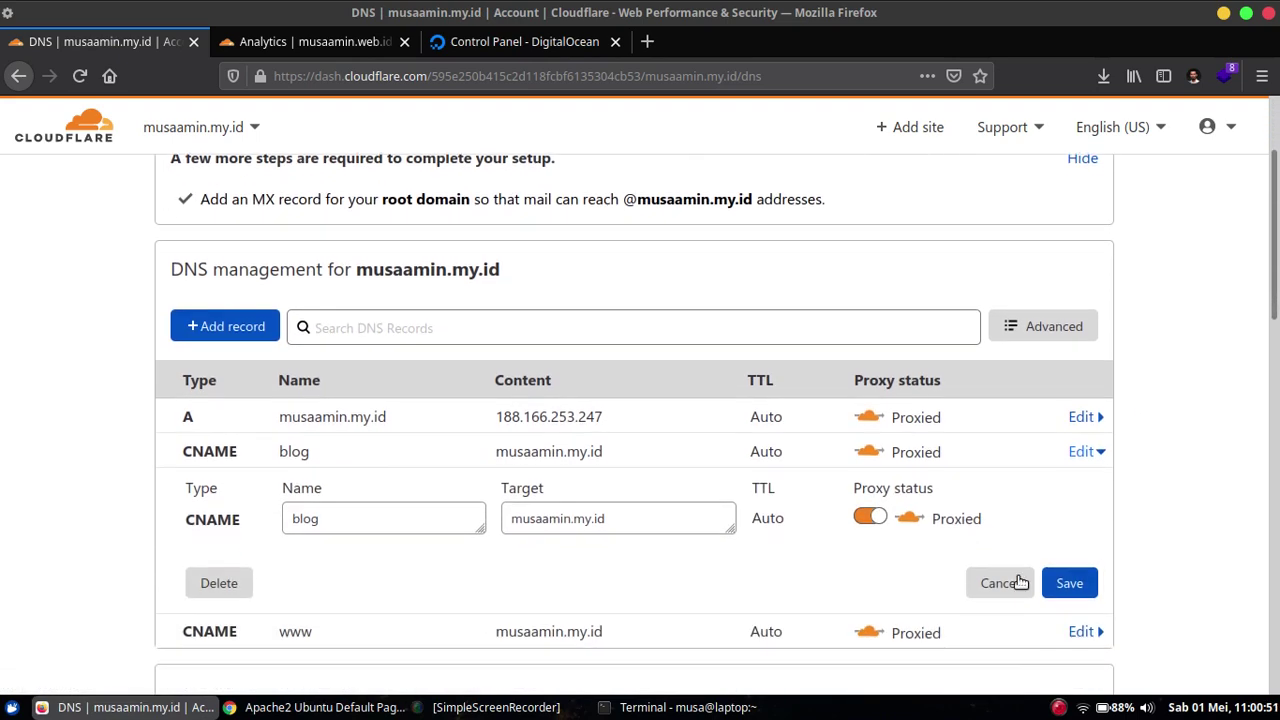
click(223, 580)
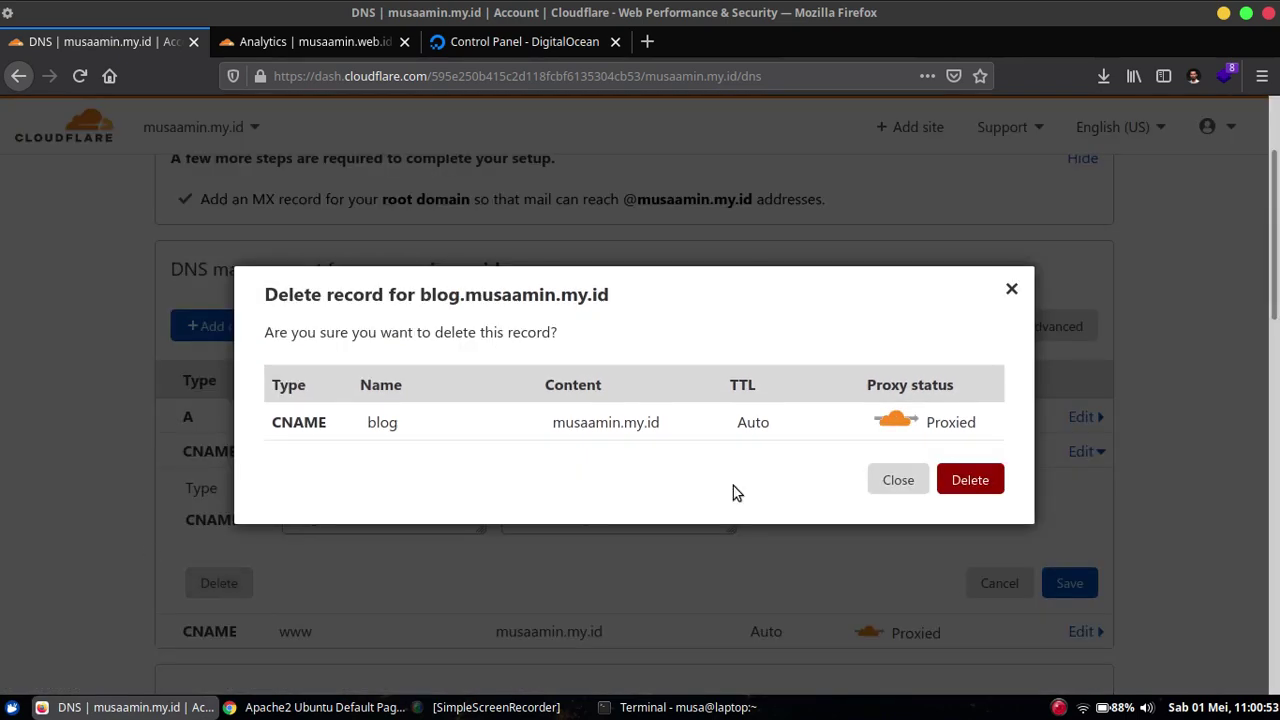
click(970, 480)
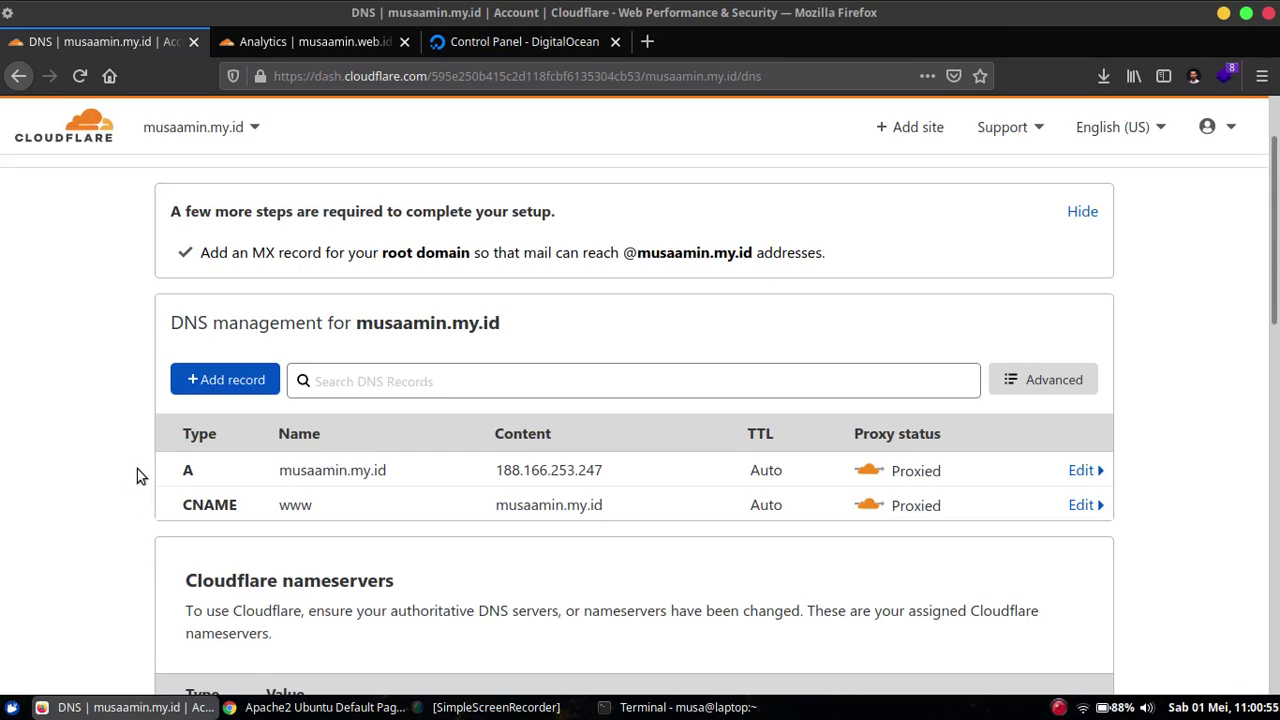
Add a proxied CNAME record named blog with the target musaamin.my.id and save it
click(208, 383)
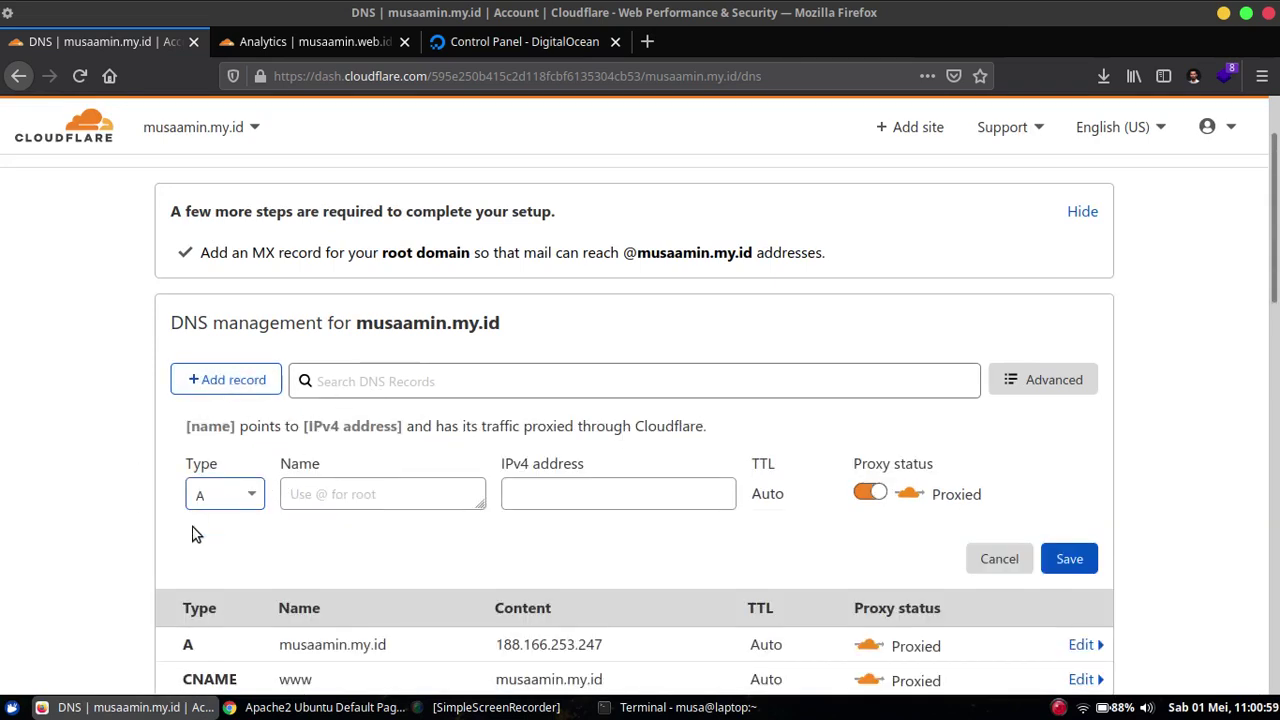
scroll(200, 530, down, 1)
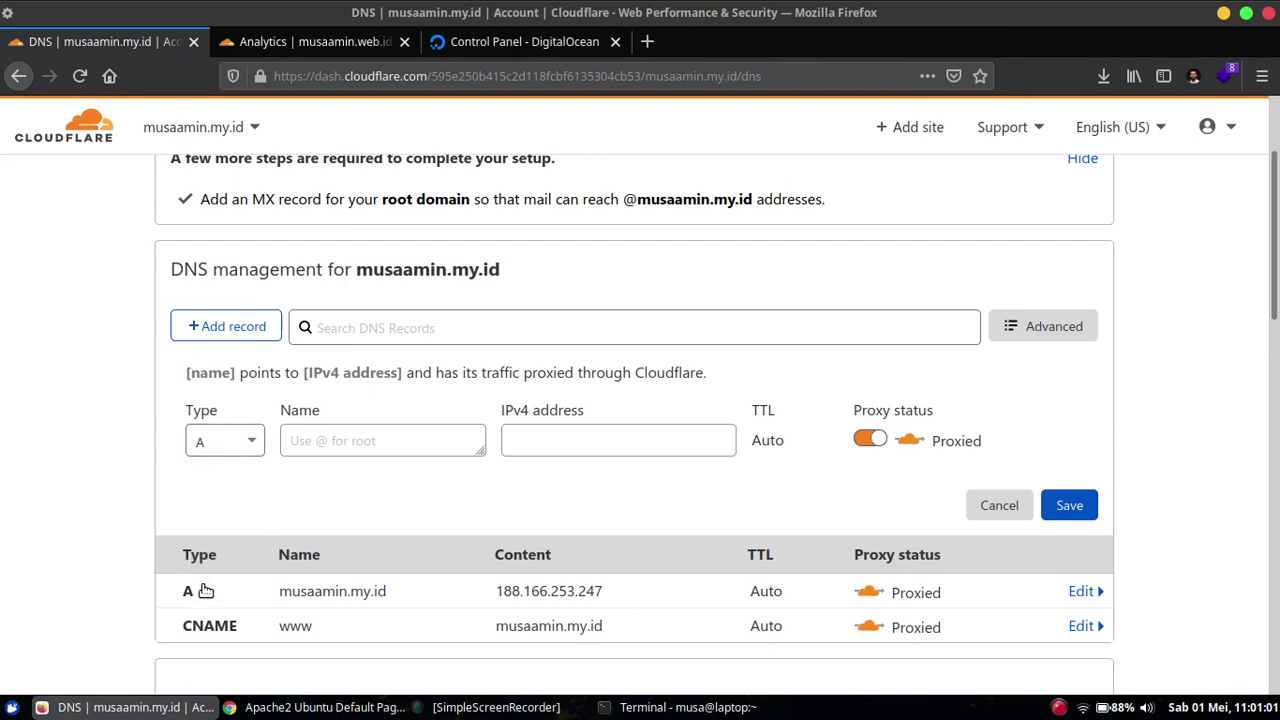
click(228, 445)
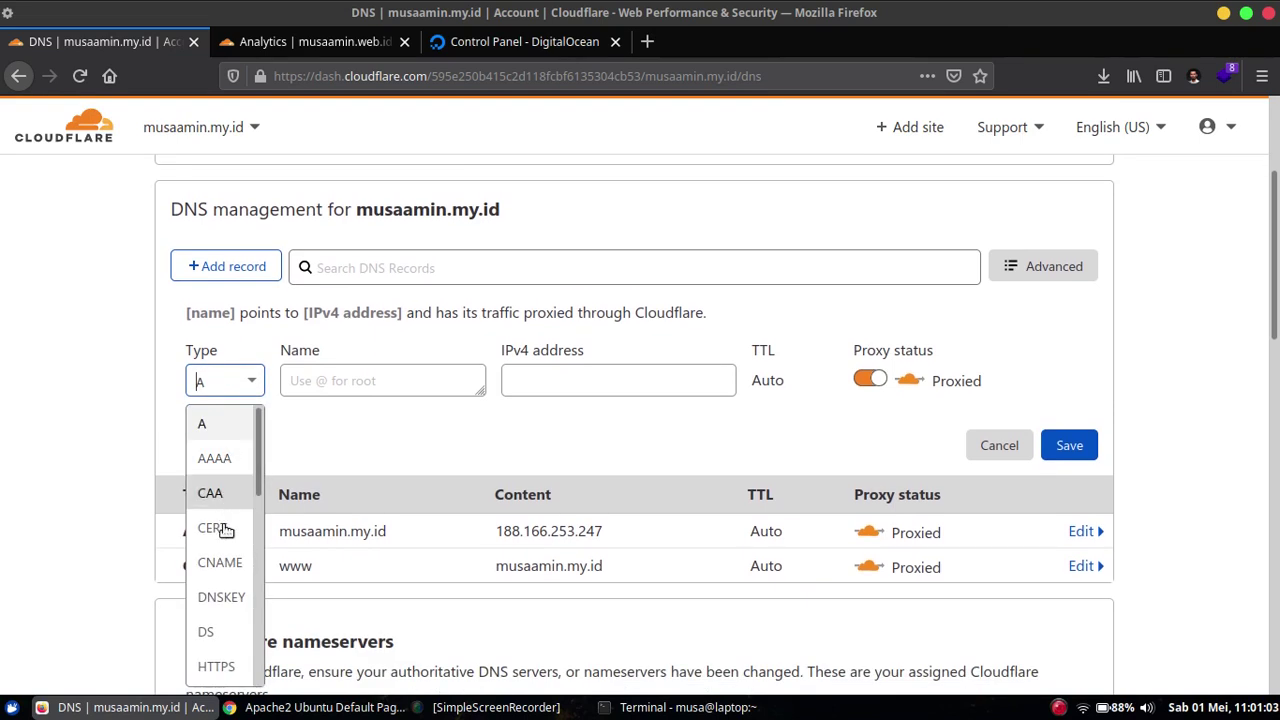
click(222, 562)
click(335, 385)
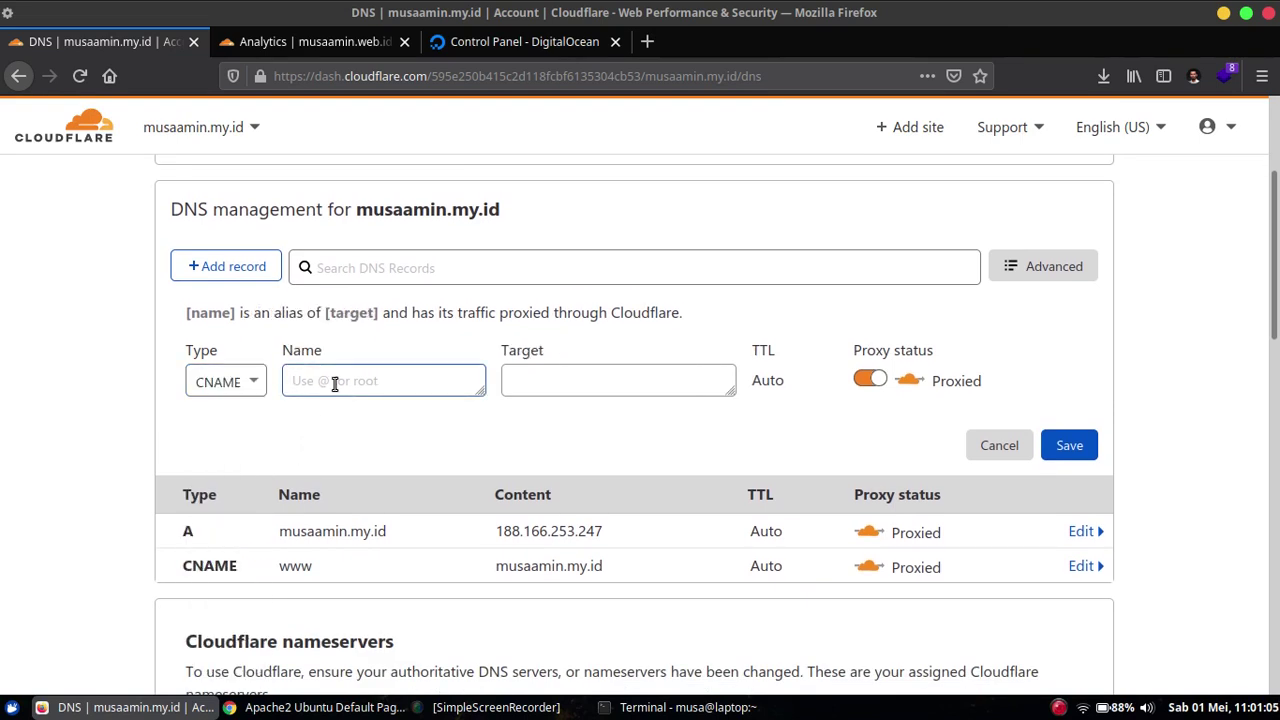
text(blog)
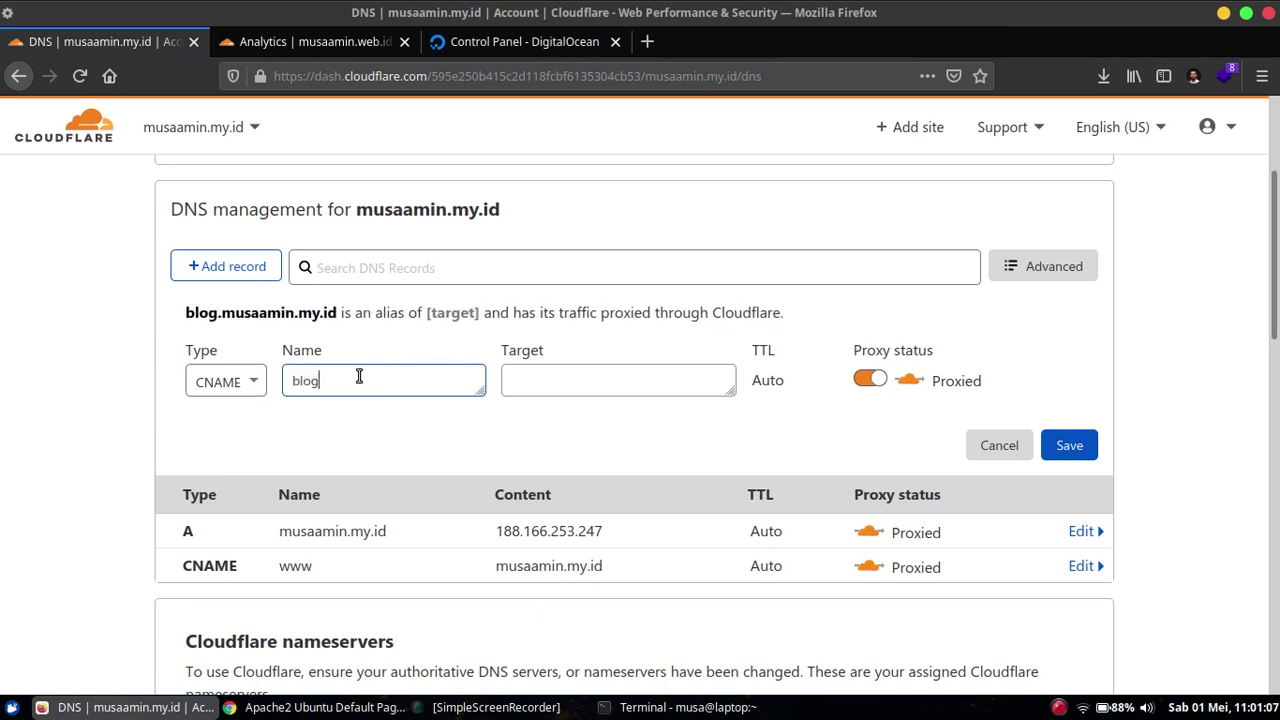
click(549, 387)
text(m)
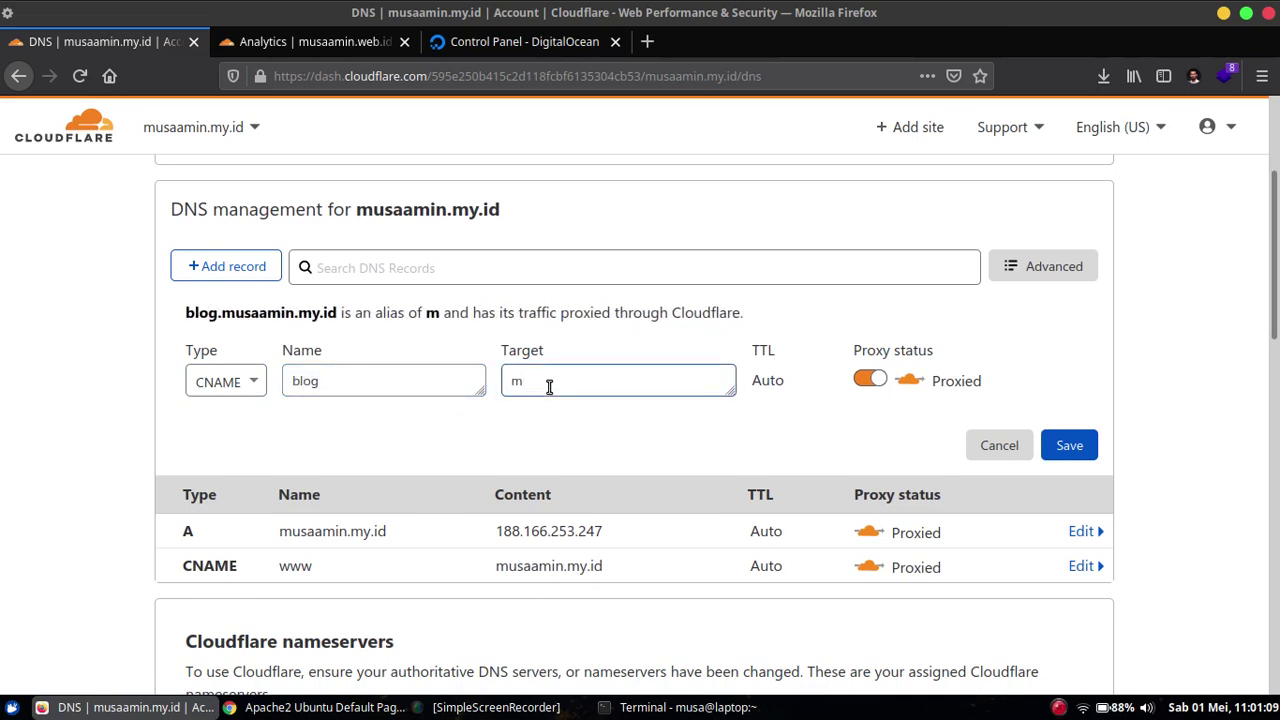
text(usaamin.my.id)
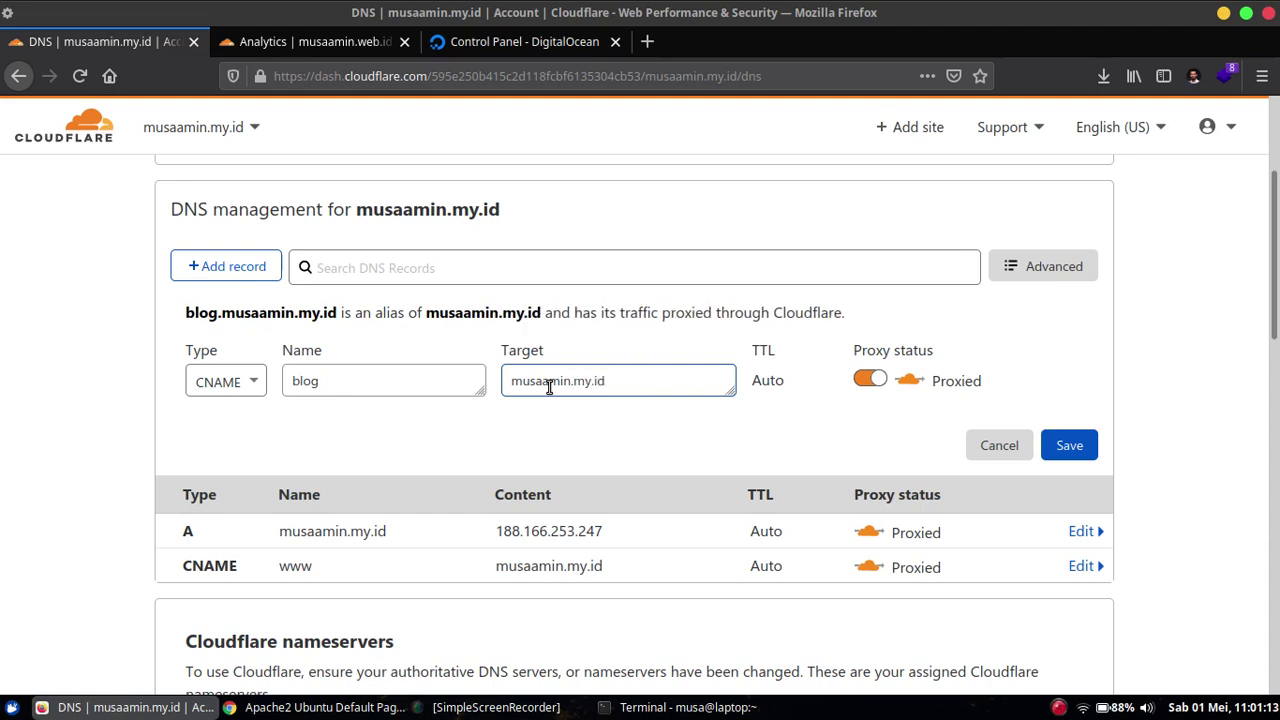
click(1066, 446)
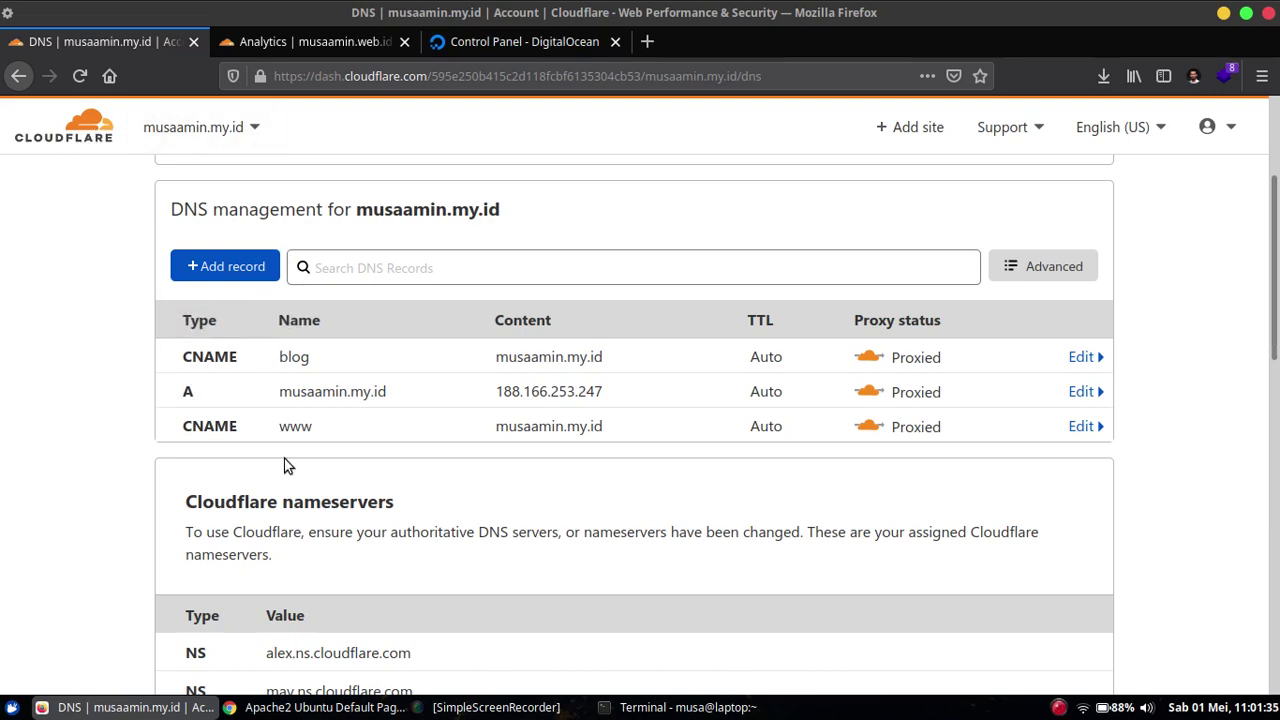
Load blog.musaamin.my.id in a new Chrome tab and reload it to test the subdomain
click(325, 707)
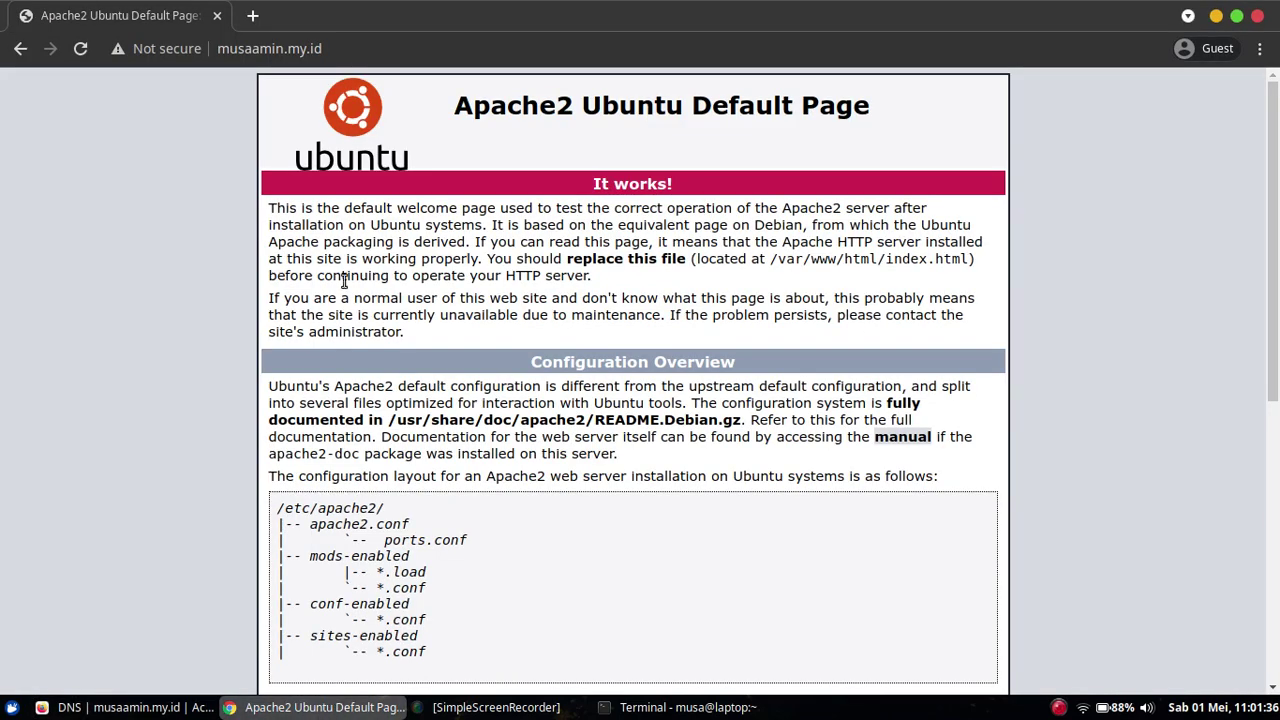
click(252, 15)
text(blog)
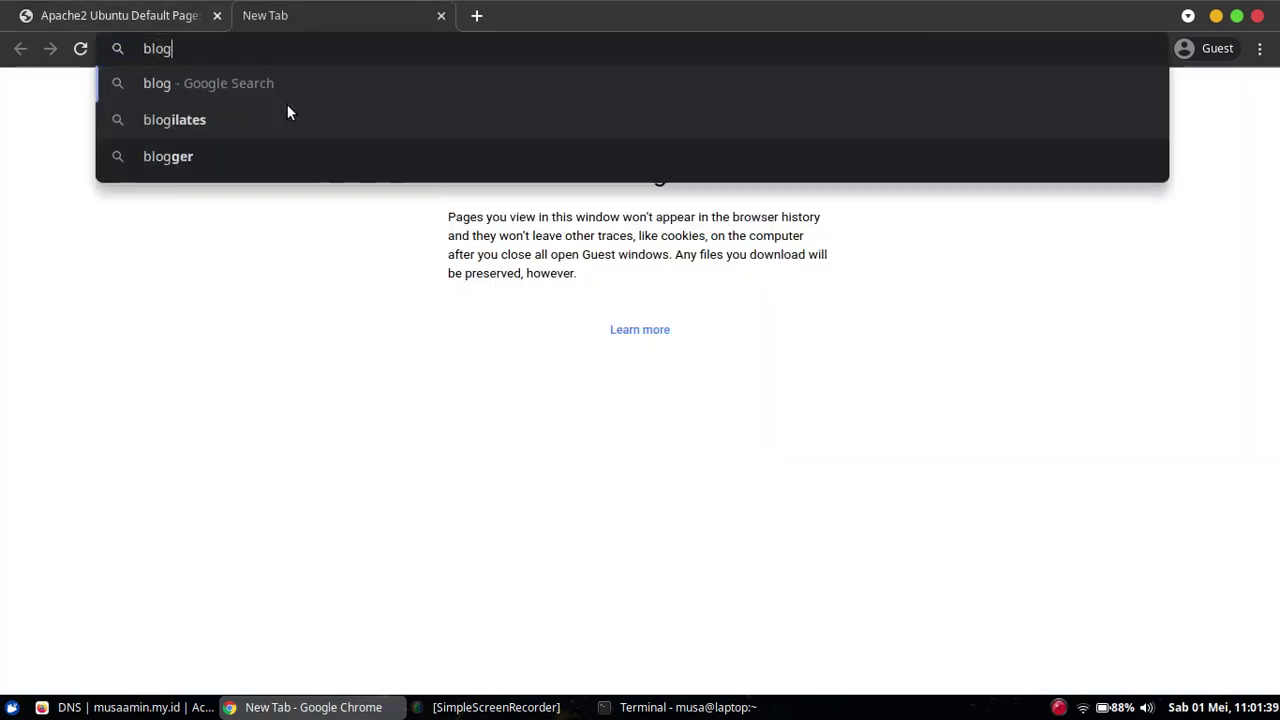
text(.musaamin)
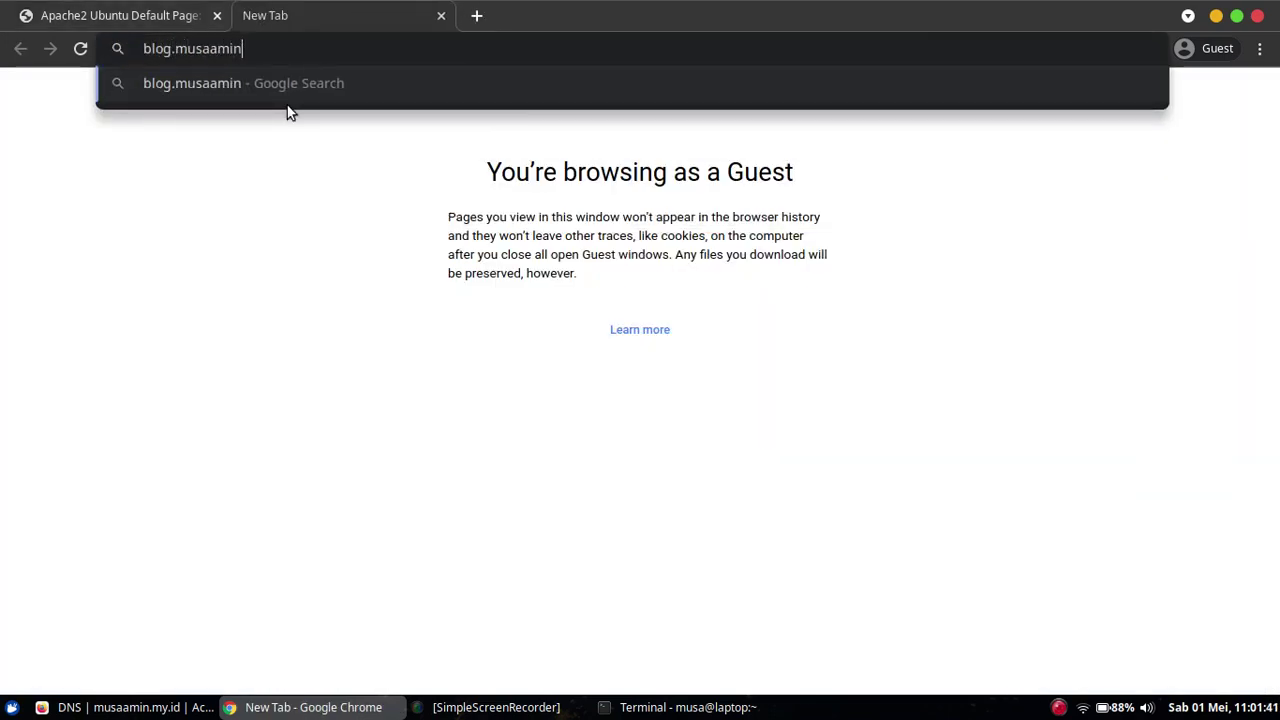
text(.my.id)
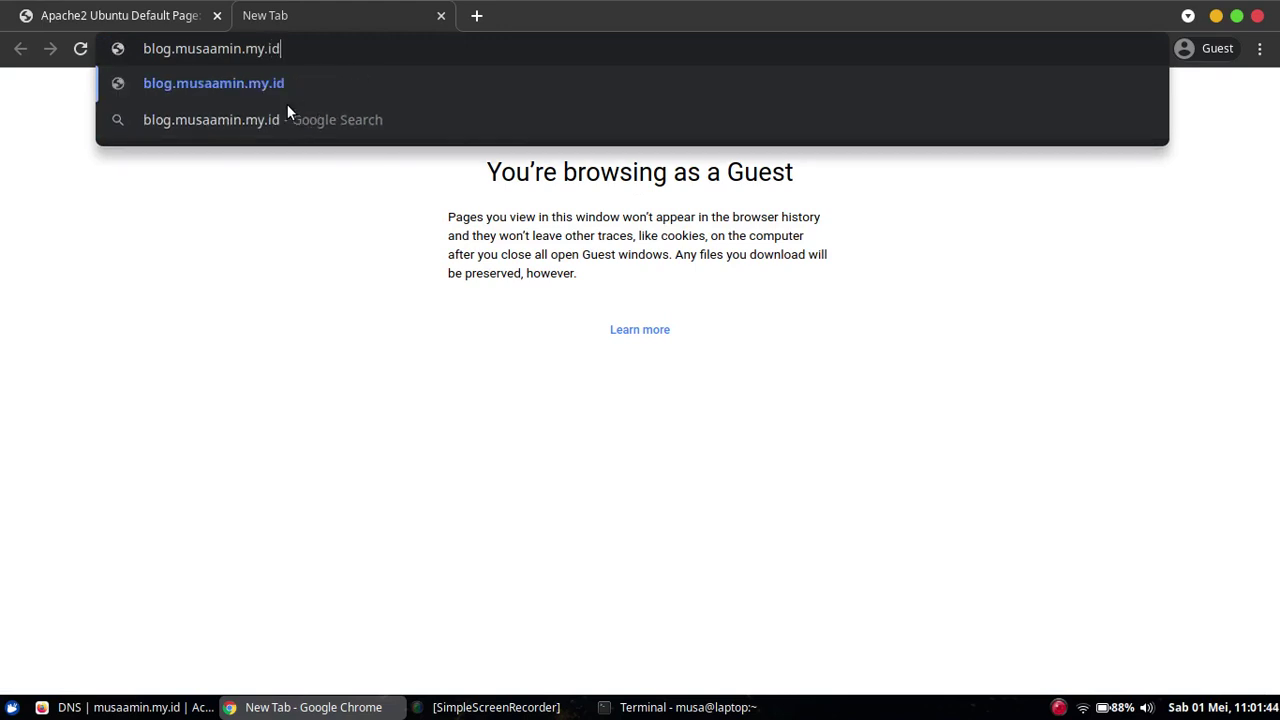
key(Return)
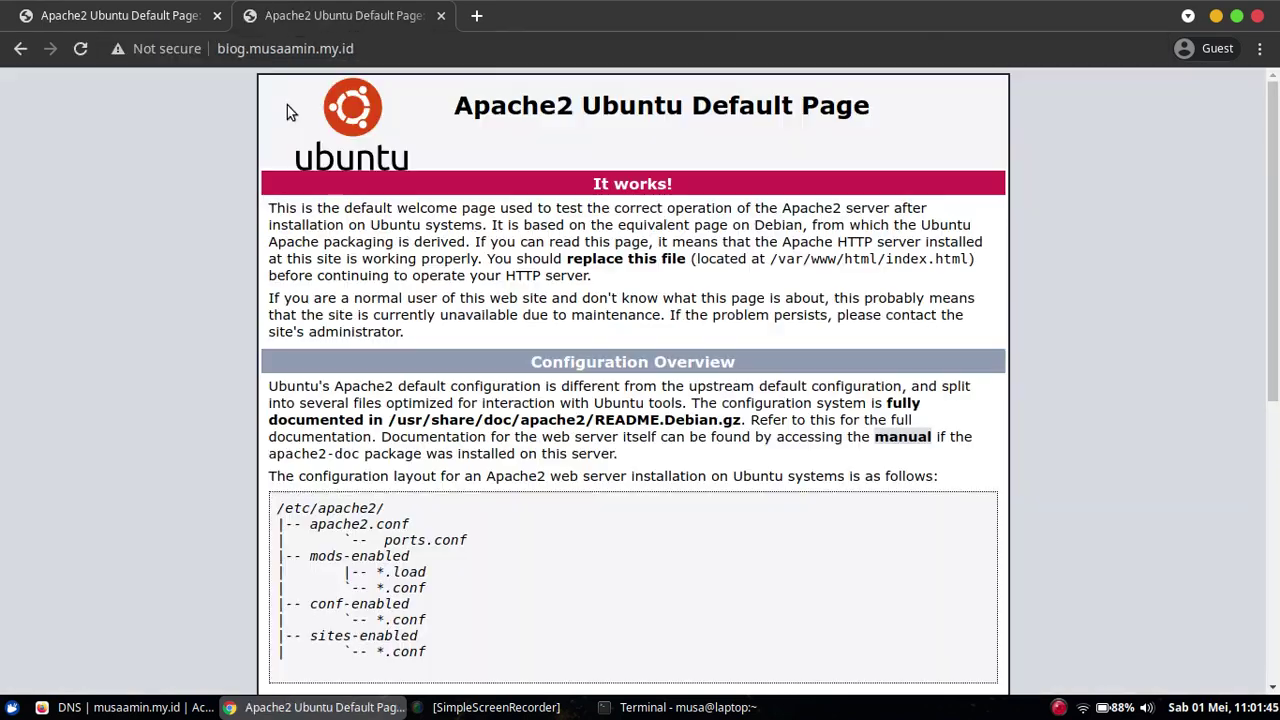
click(80, 50)
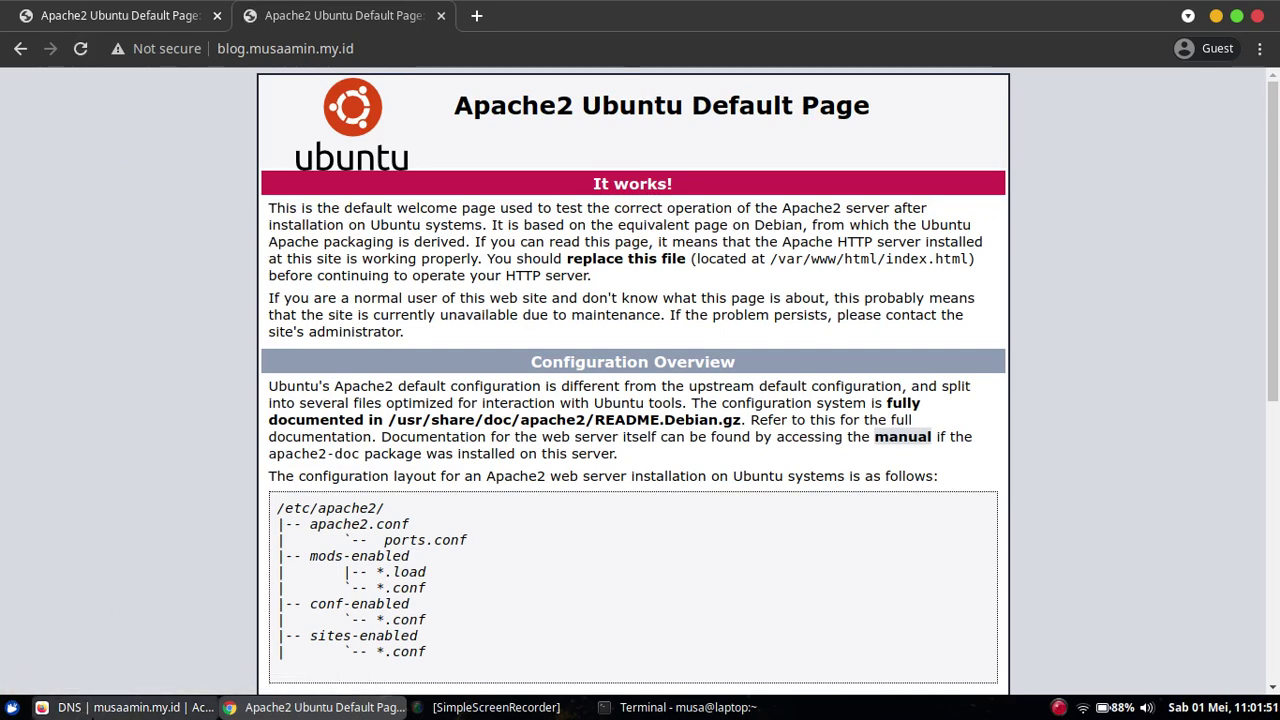
Return to Cloudflare in Firefox and review the SSL/TLS encryption mode options for musaamin.my.id
click(95, 707)
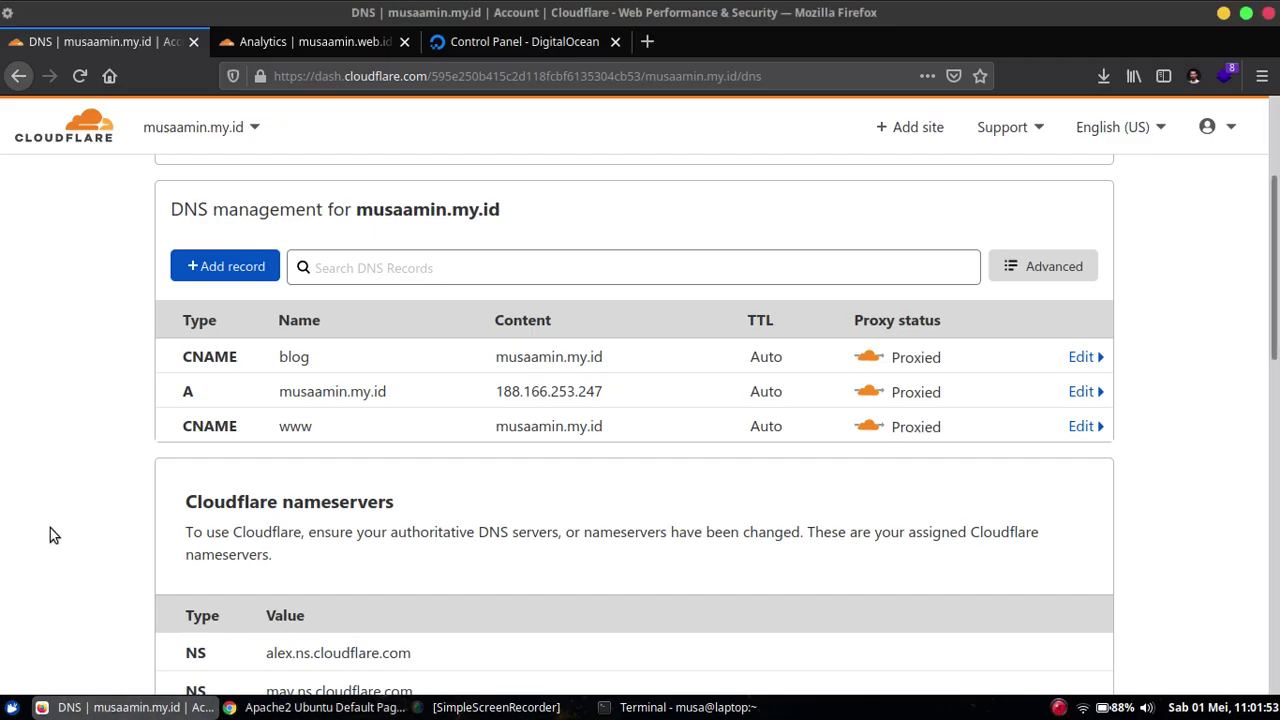
scroll(1276, 295, up, 3)
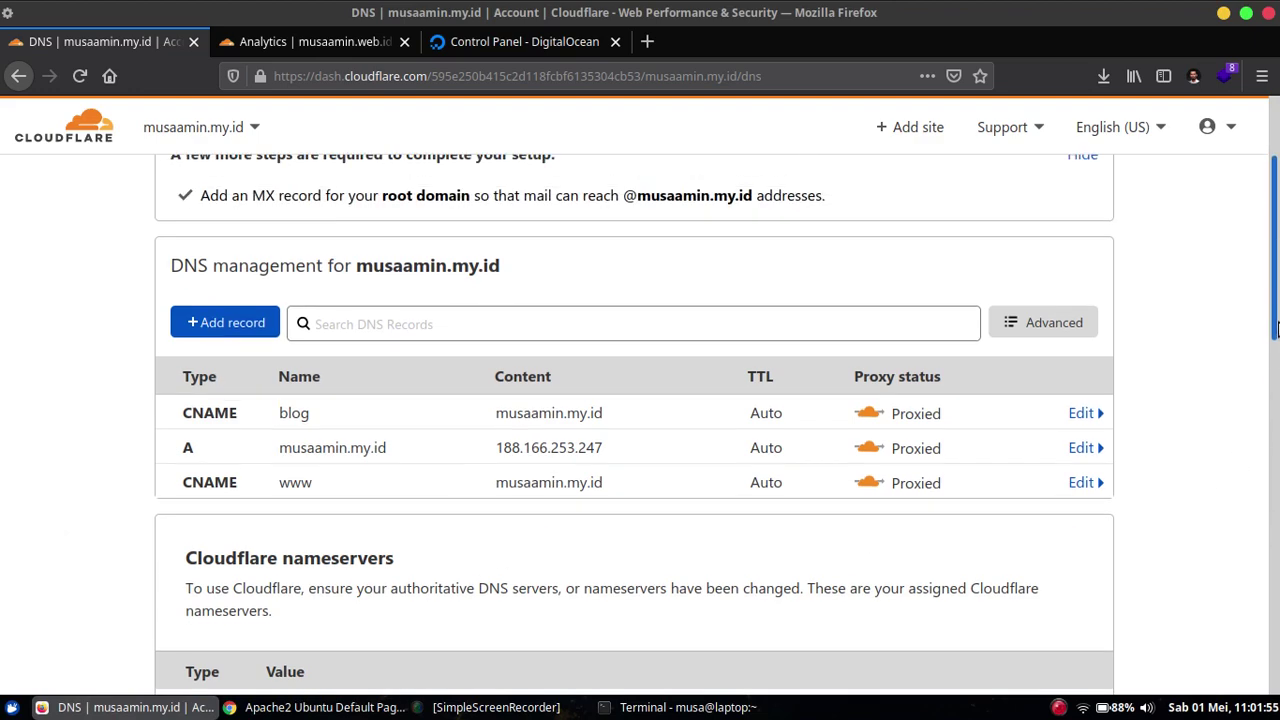
drag(1276, 295, 1276, 260)
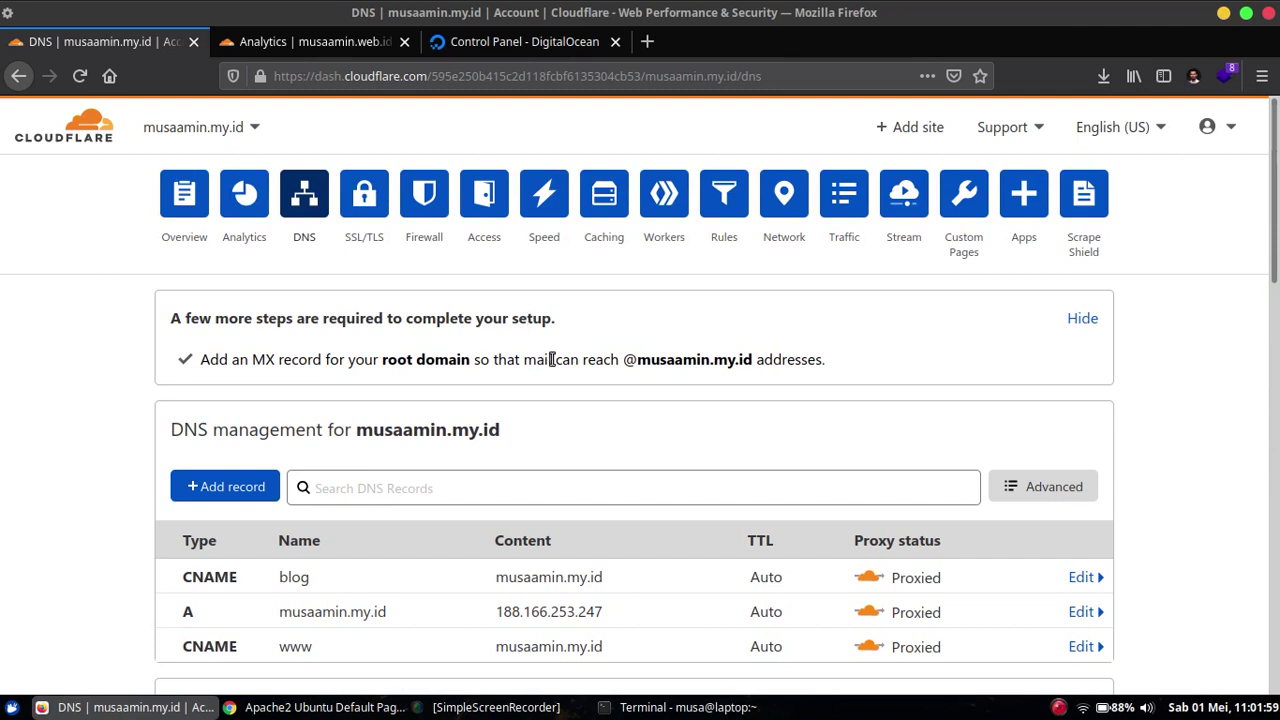
click(366, 199)
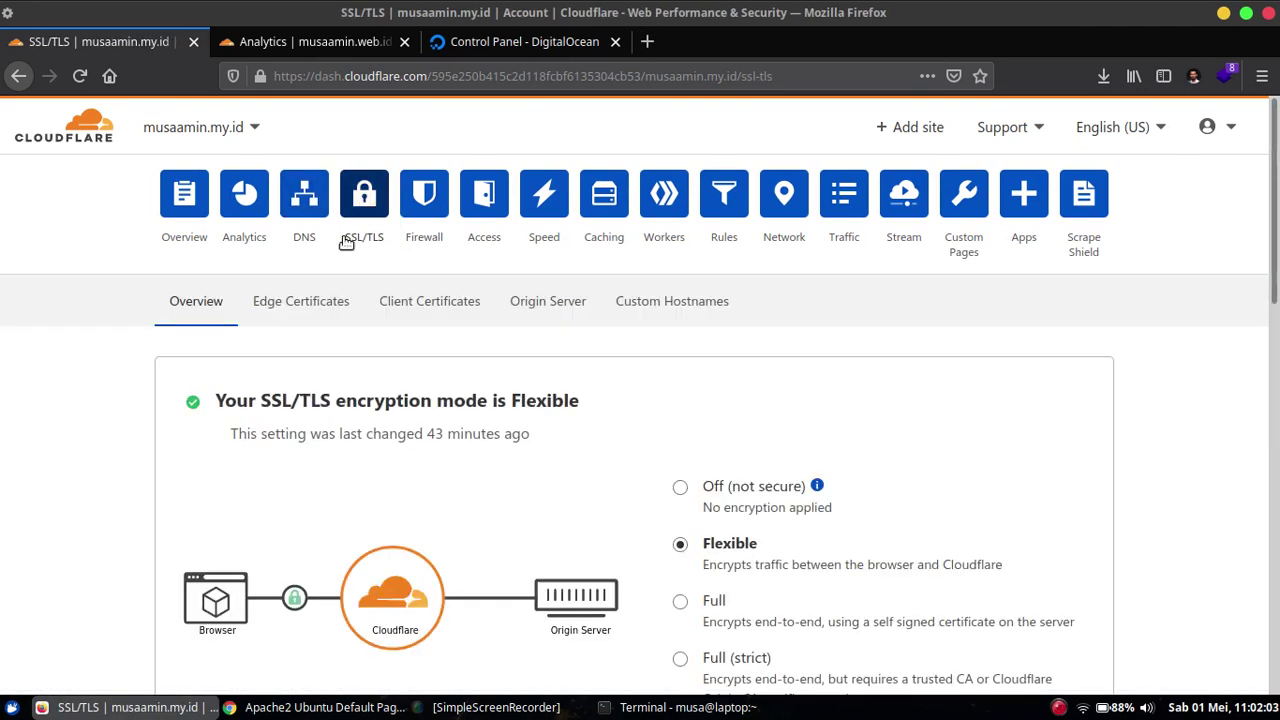
drag(1277, 213, 1277, 263)
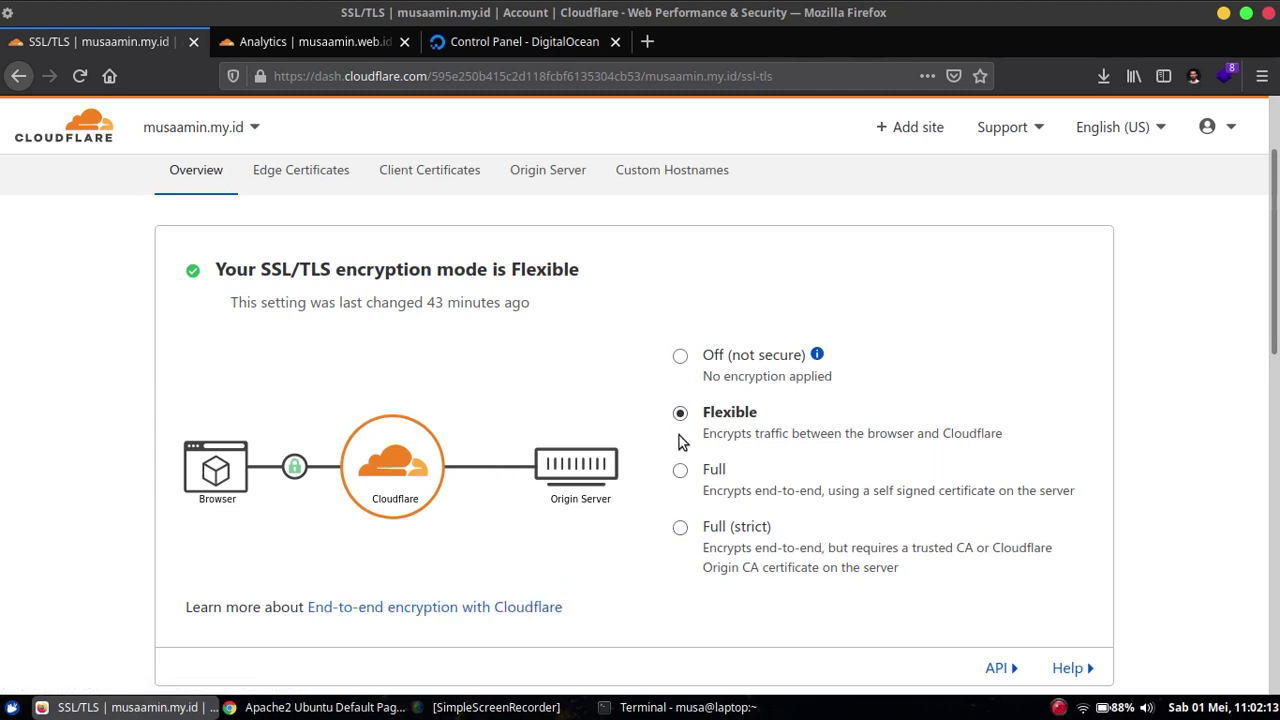
click(318, 707)
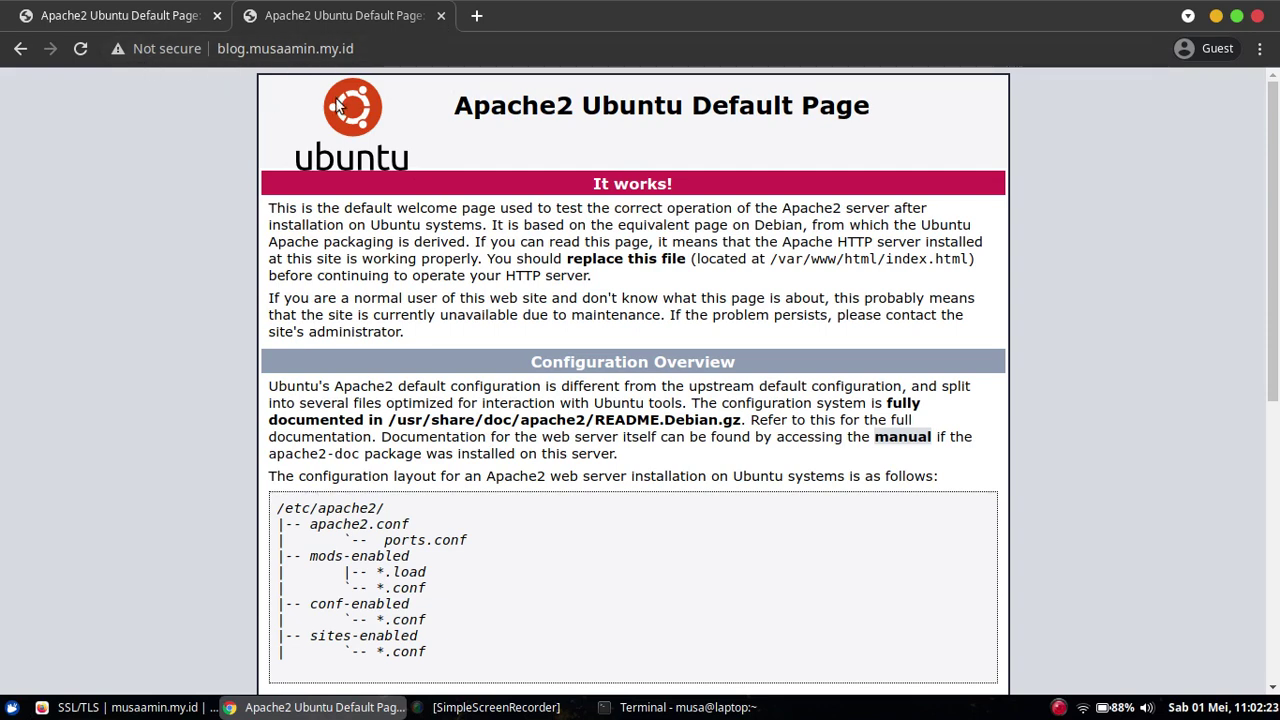
click(155, 28)
click(440, 15)
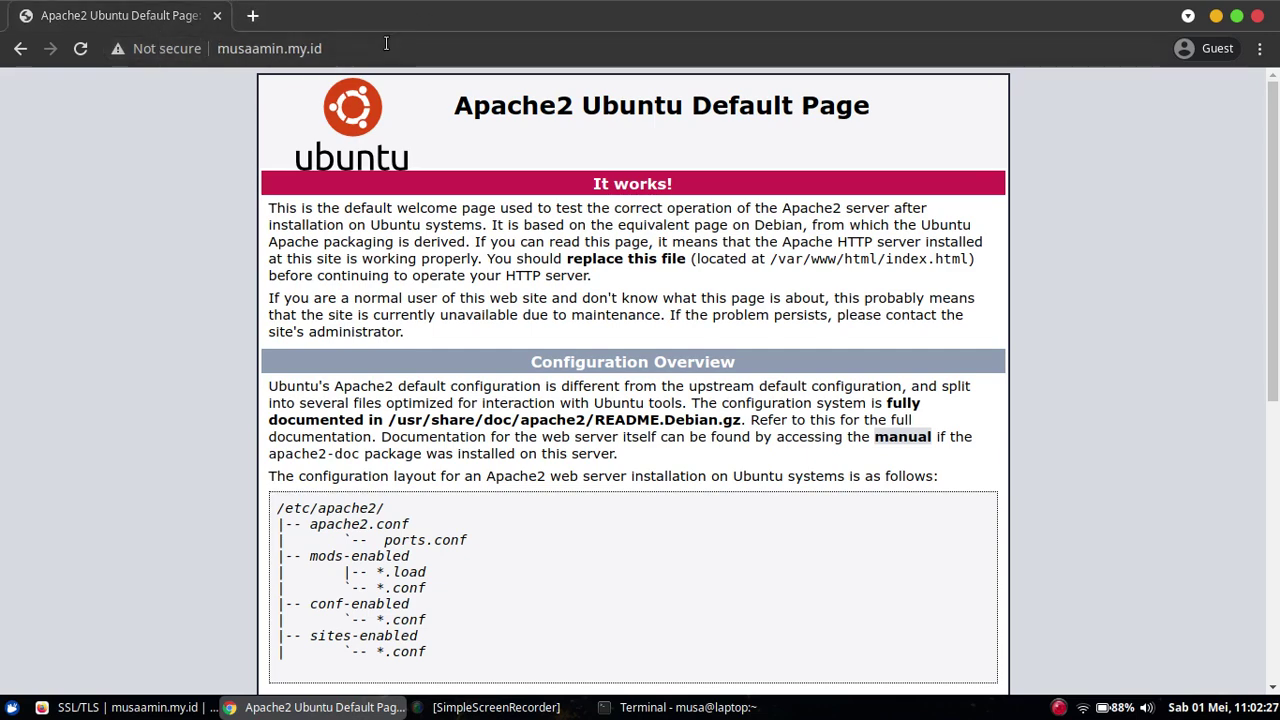
click(254, 15)
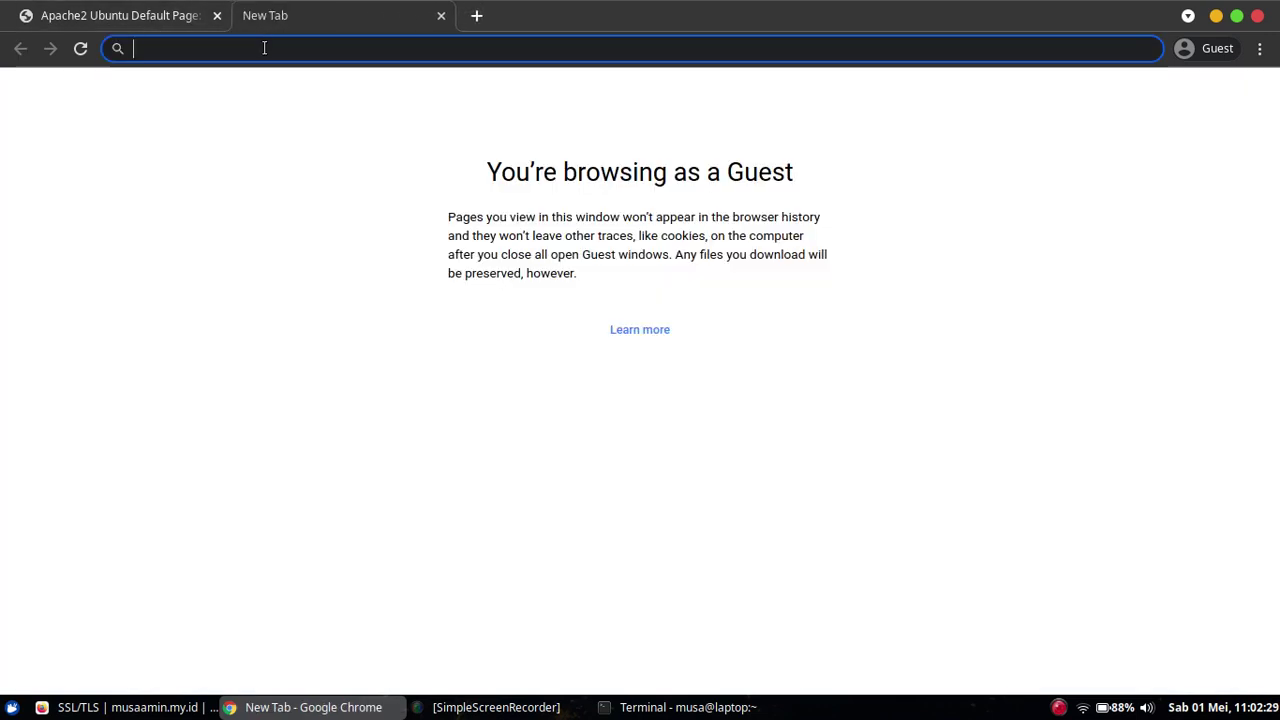
text(https)
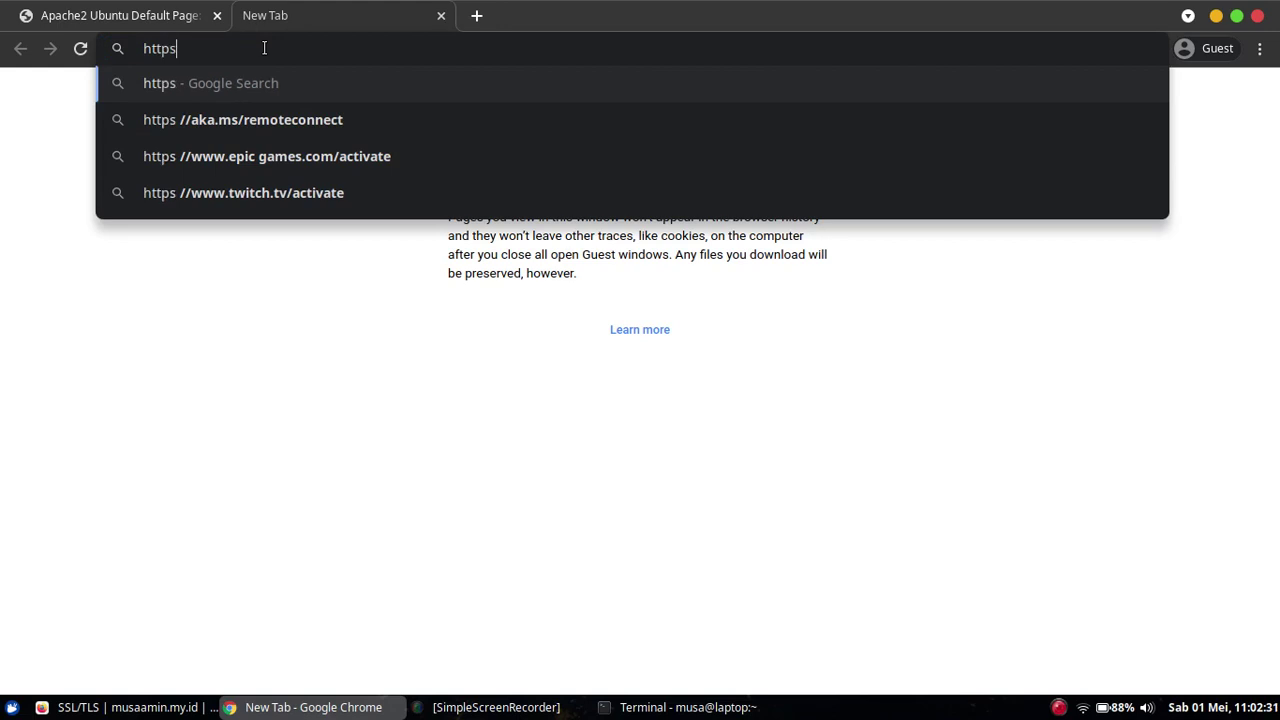
text(://musa)
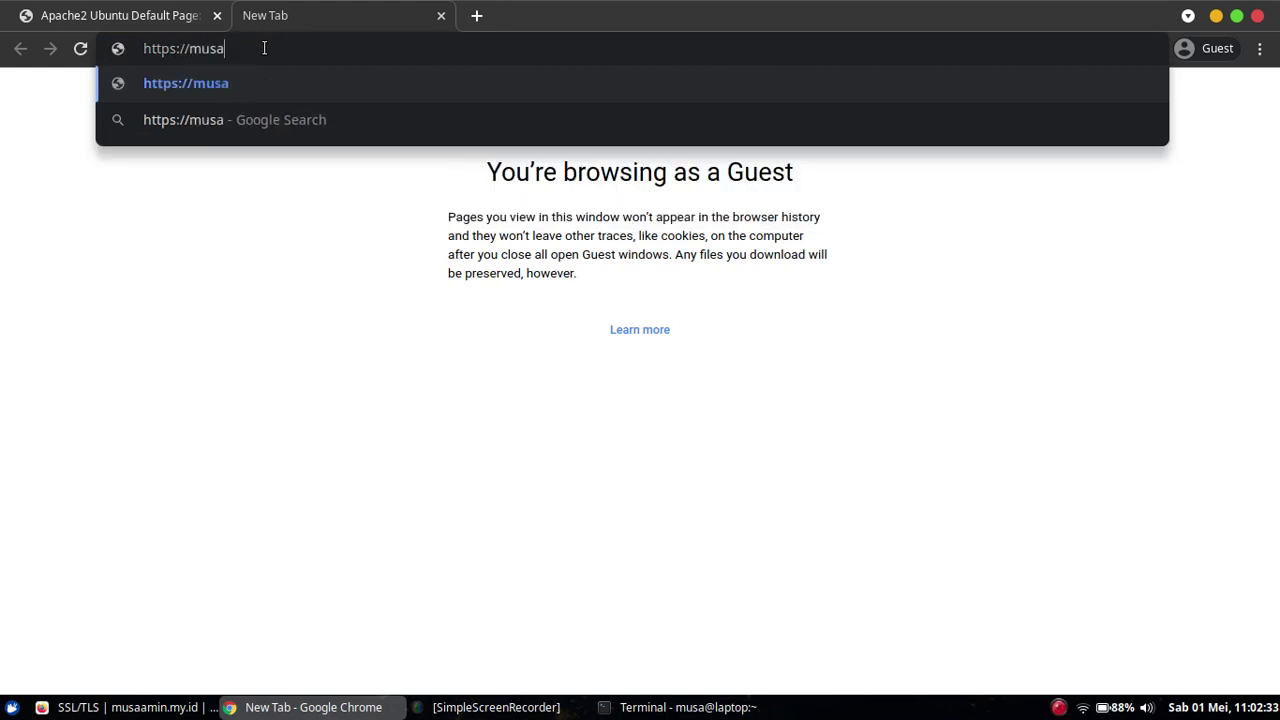
text(amin.my.id)
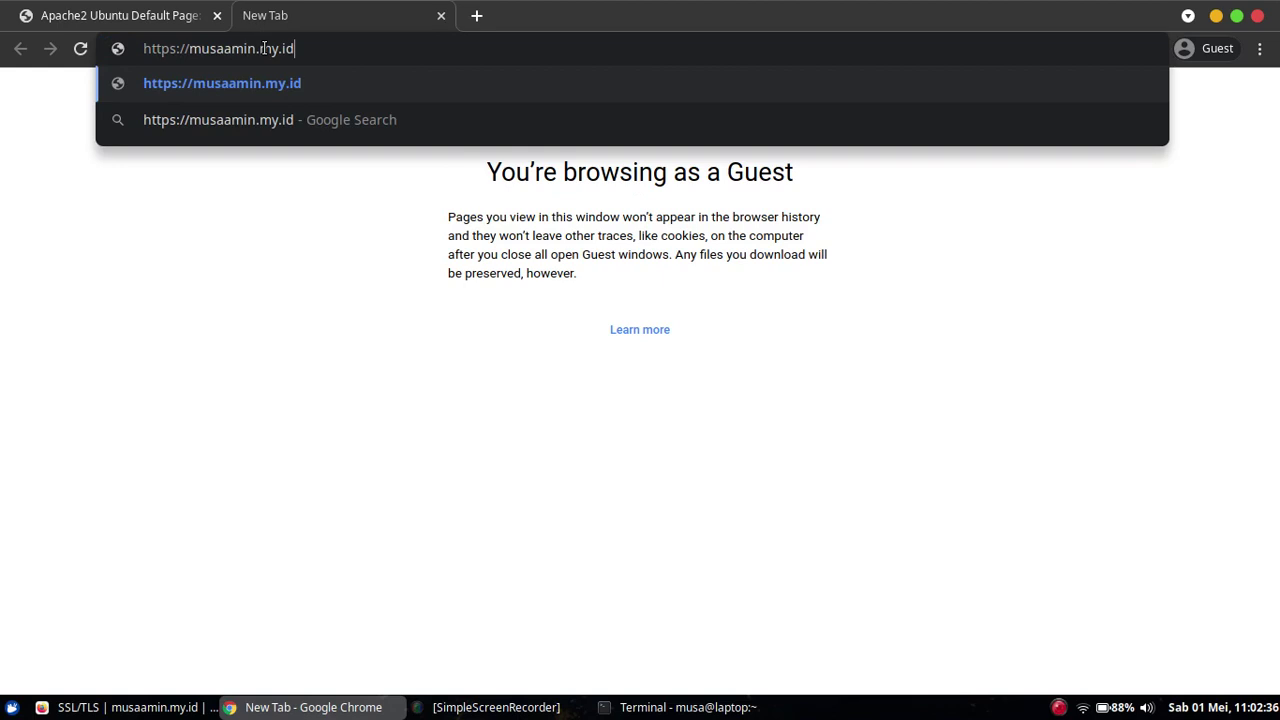
key(Return)
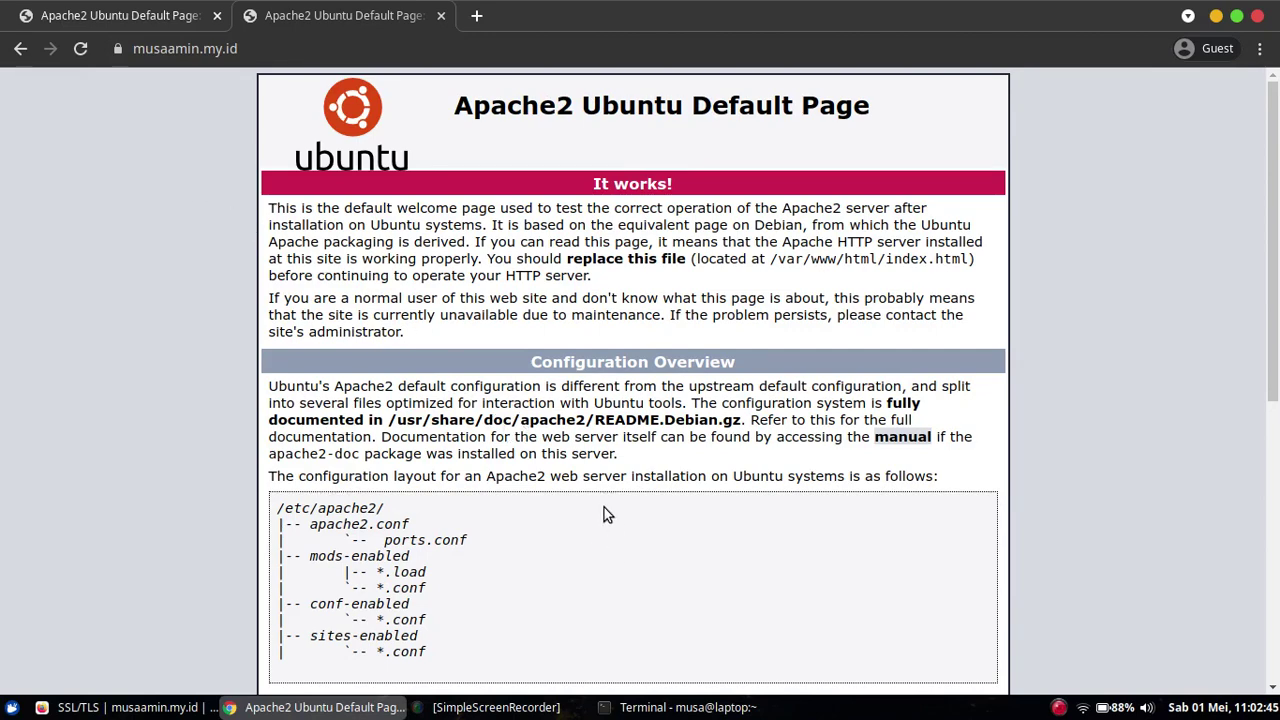
View the connection security information for musaamin.my.id and return to Cloudflare's SSL/TLS overview in Firefox
click(116, 48)
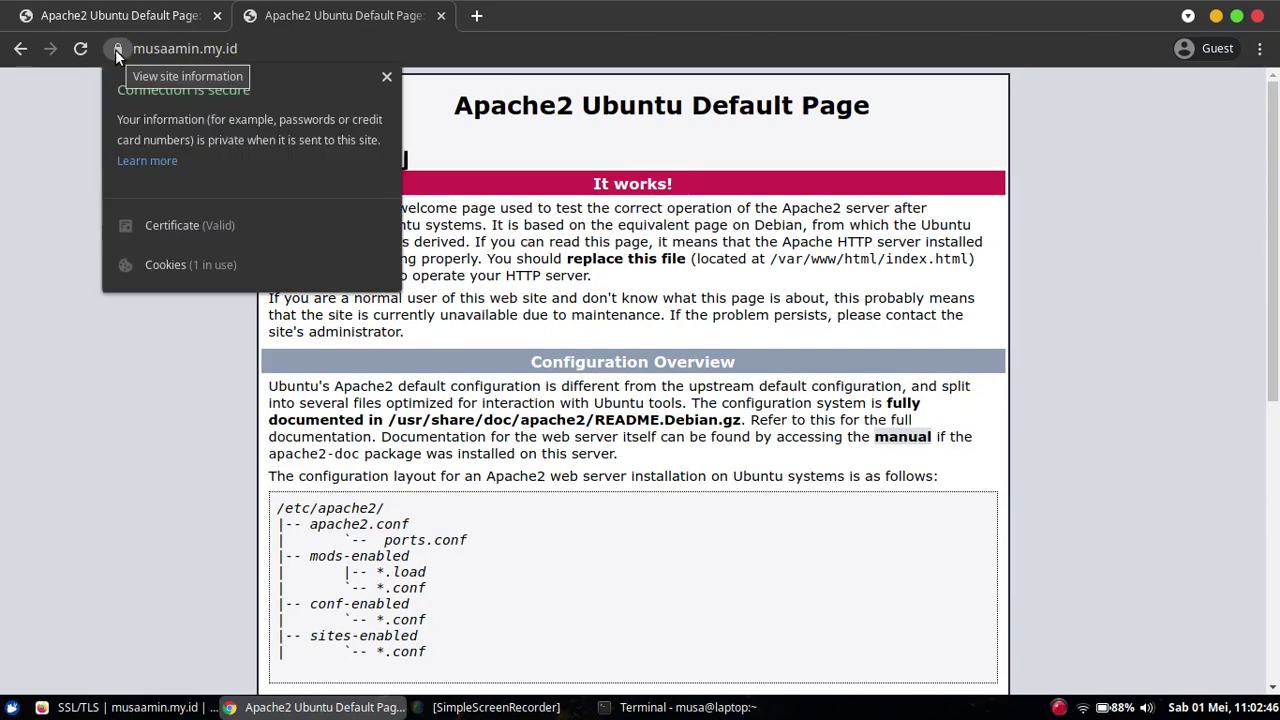
click(84, 263)
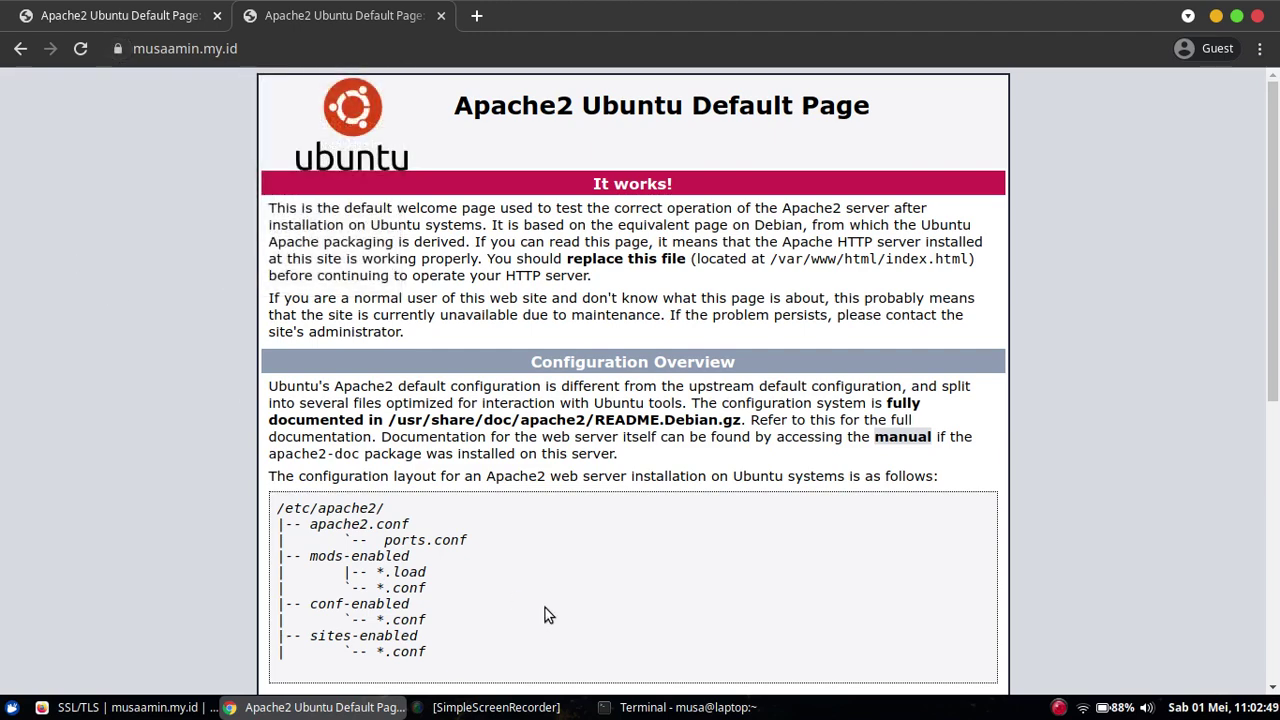
click(165, 688)
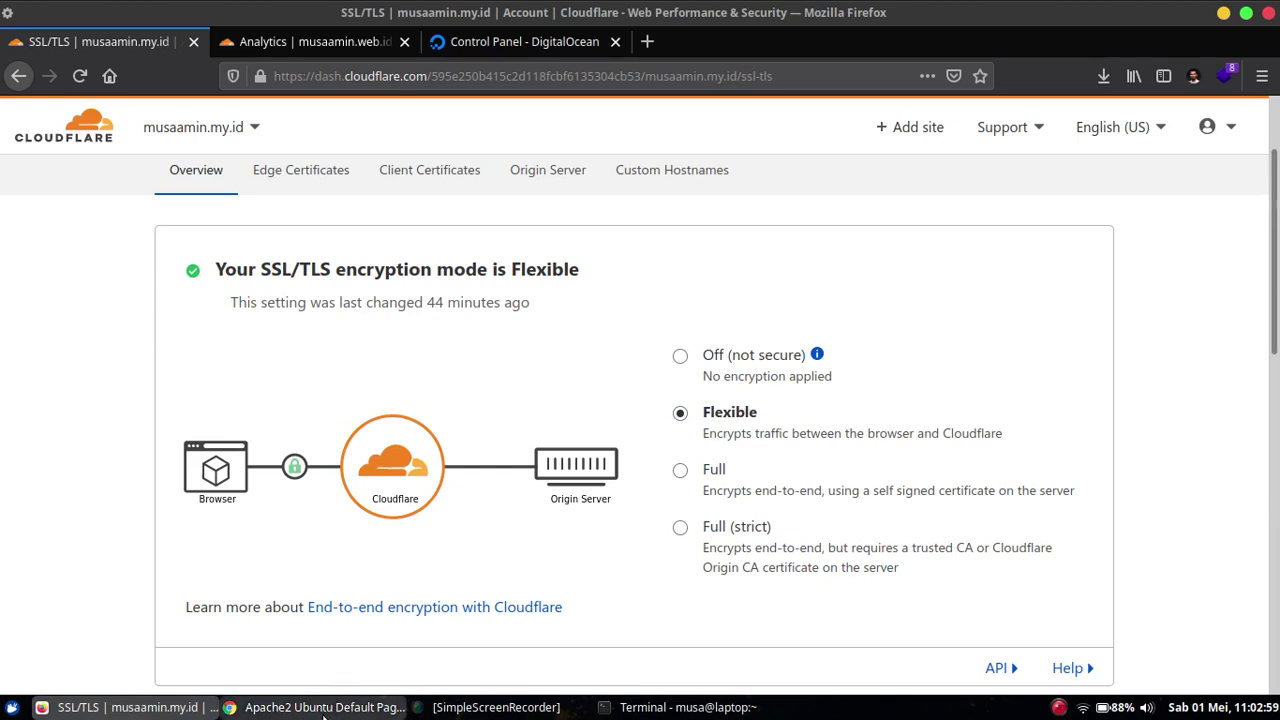
In Chrome, inspect who musaamin.my.id's SSL certificate is issued to and by, and return to Cloudflare's SSL/TLS overview in Firefox
click(323, 707)
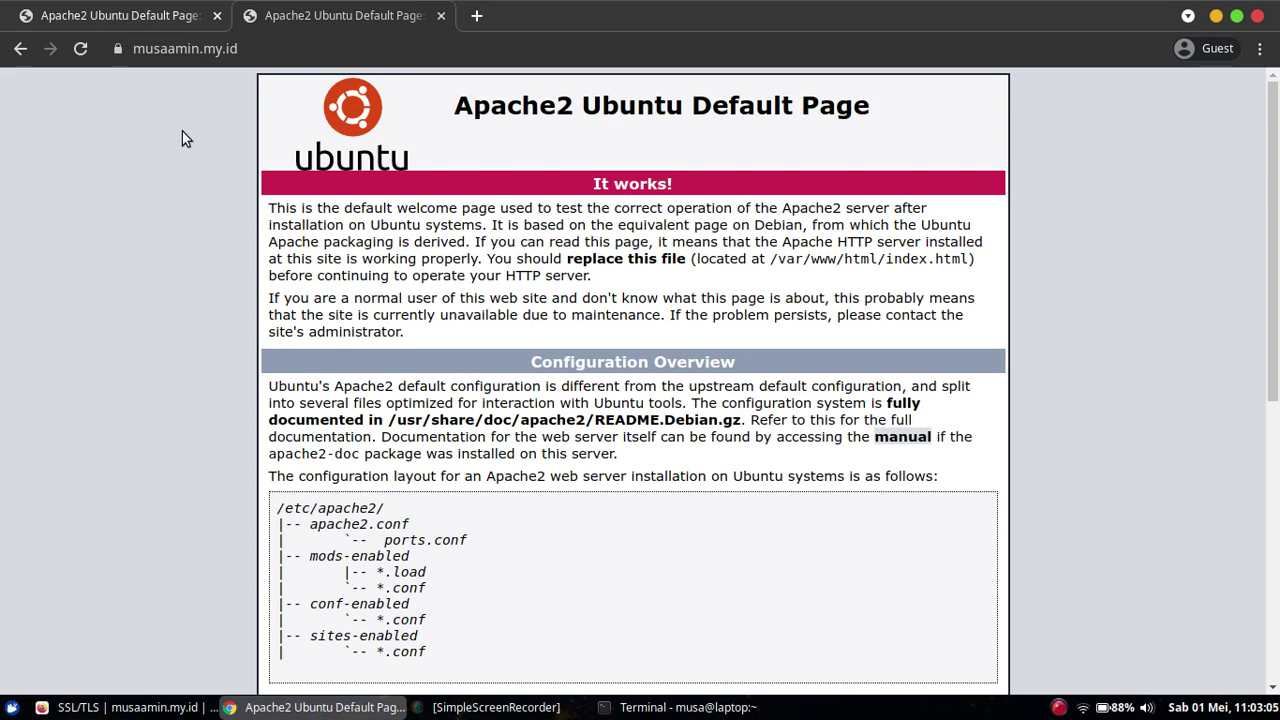
click(116, 49)
click(191, 220)
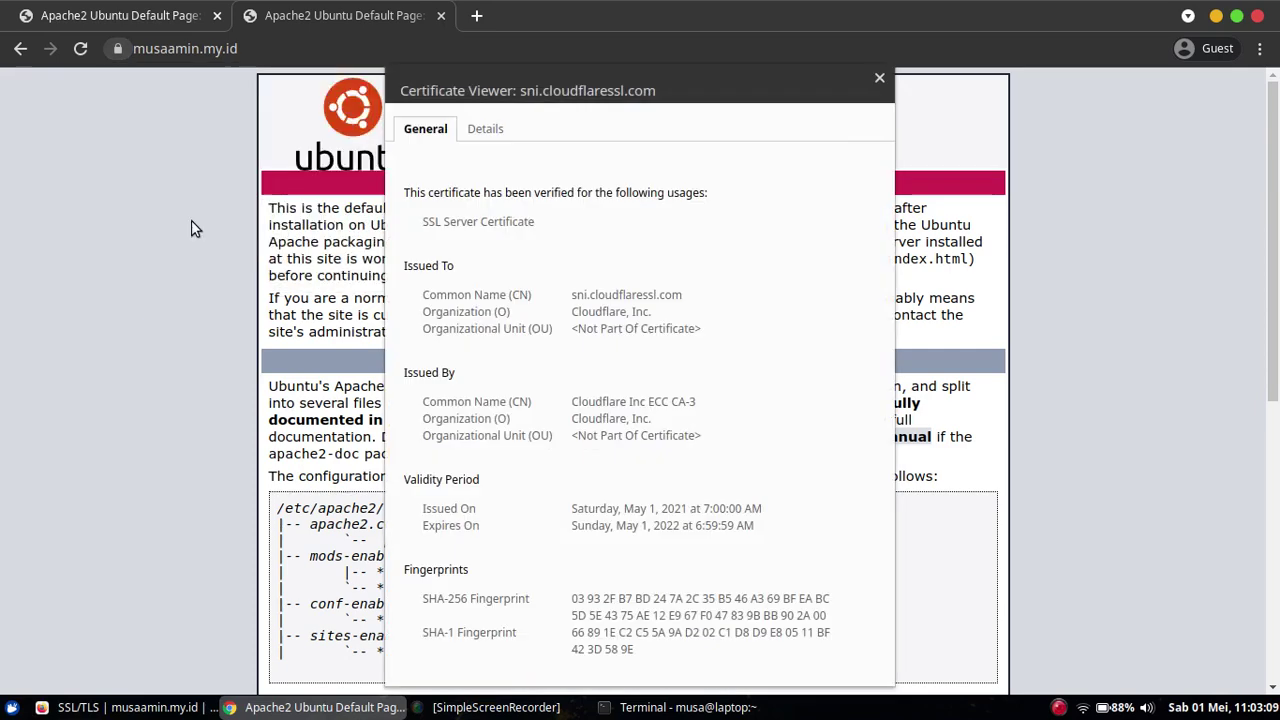
drag(589, 297, 680, 303)
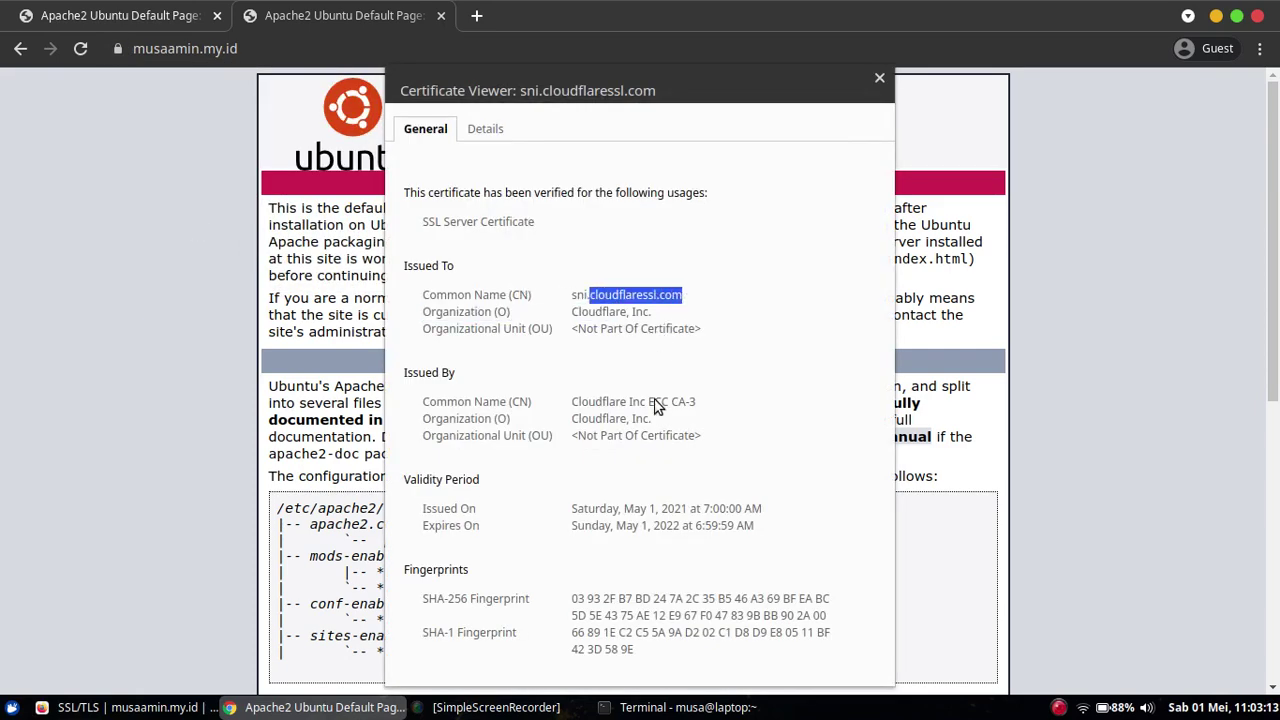
drag(575, 420, 666, 412)
click(670, 412)
click(878, 80)
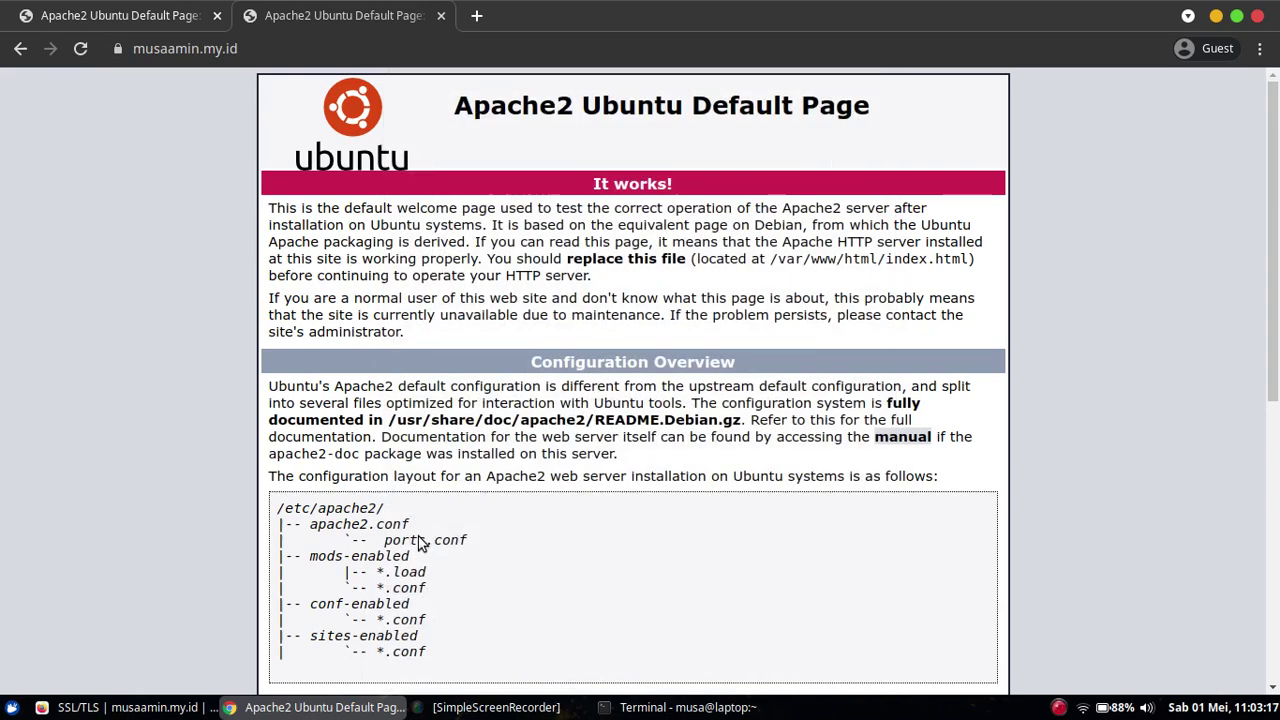
click(137, 708)
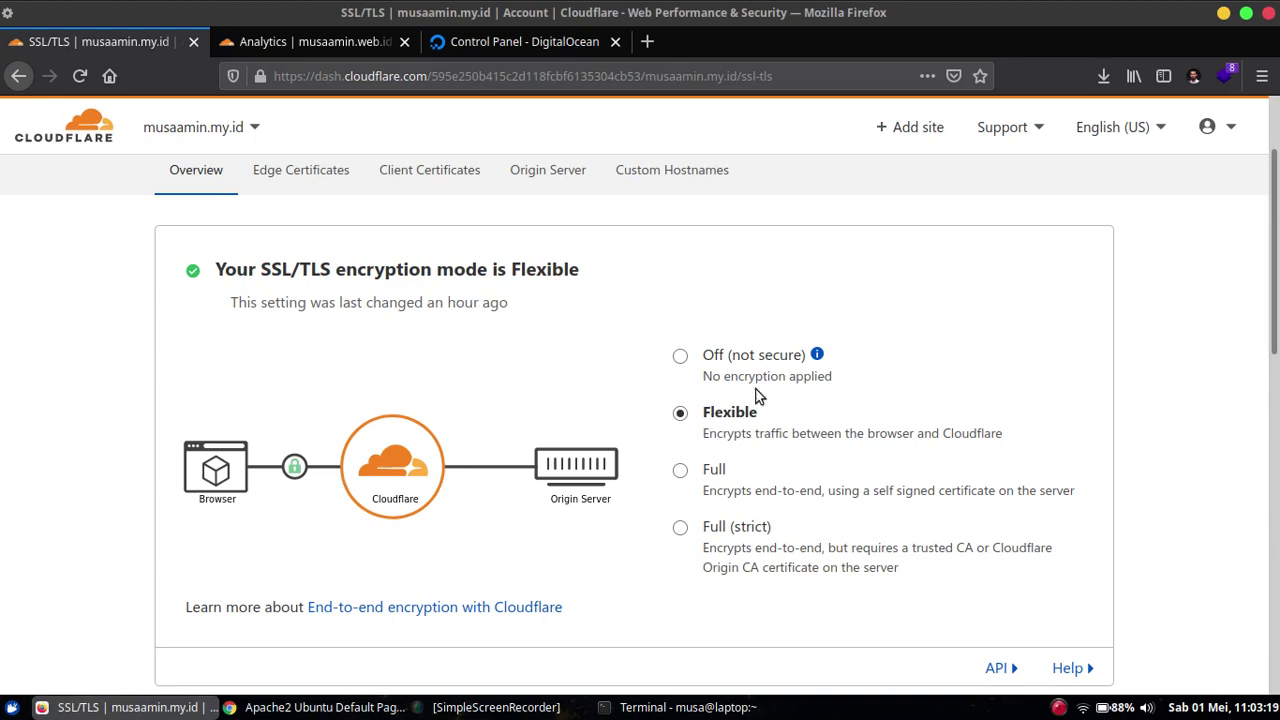